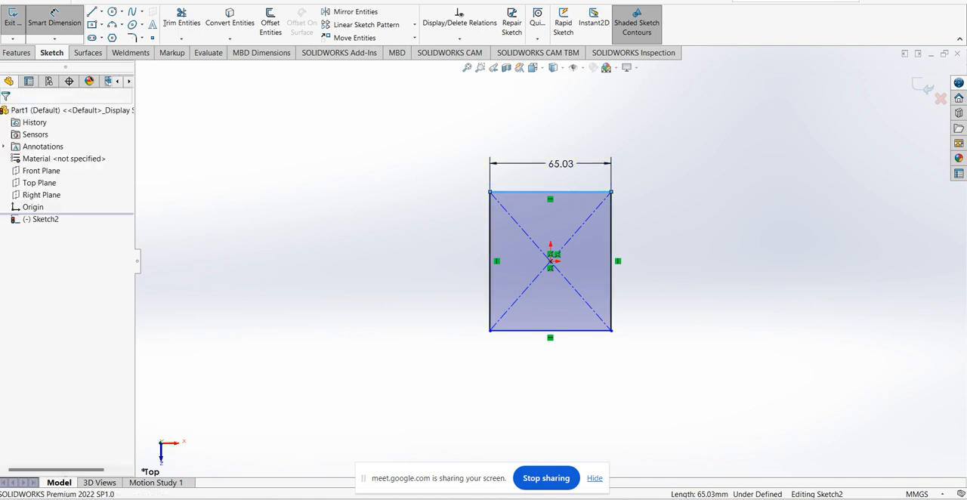
Dimension the center rectangle's top and right edges to 10 mm each, making it a square
double_click(558, 178)
type("10")
key("Return")
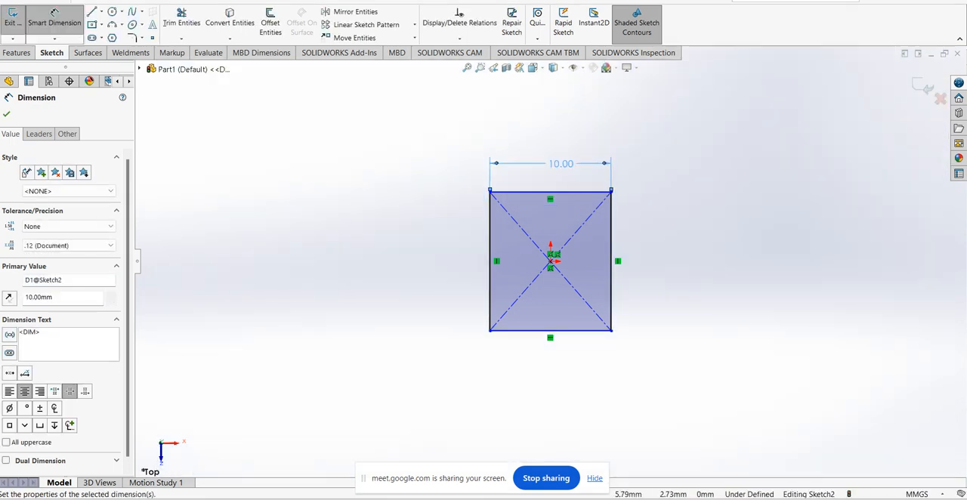
left_click(611, 260)
left_click(639, 260)
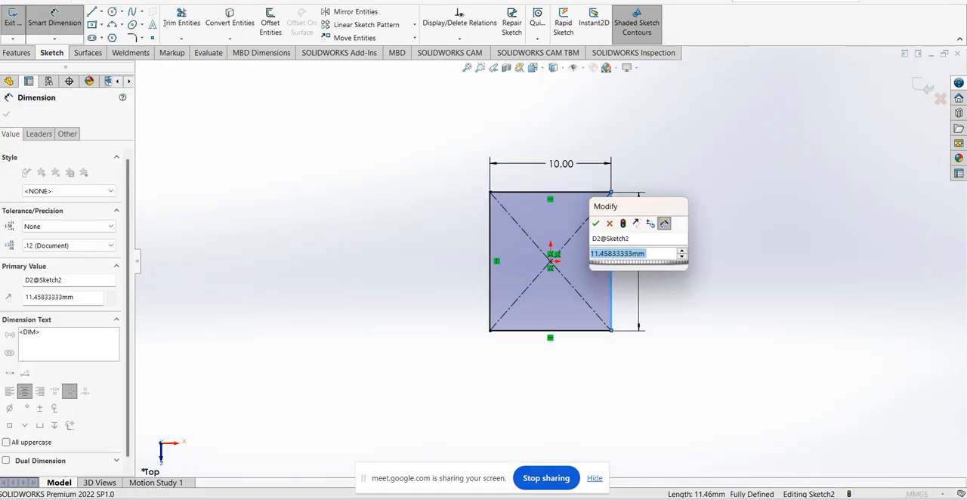
type("10")
key("Return")
key("Escape")
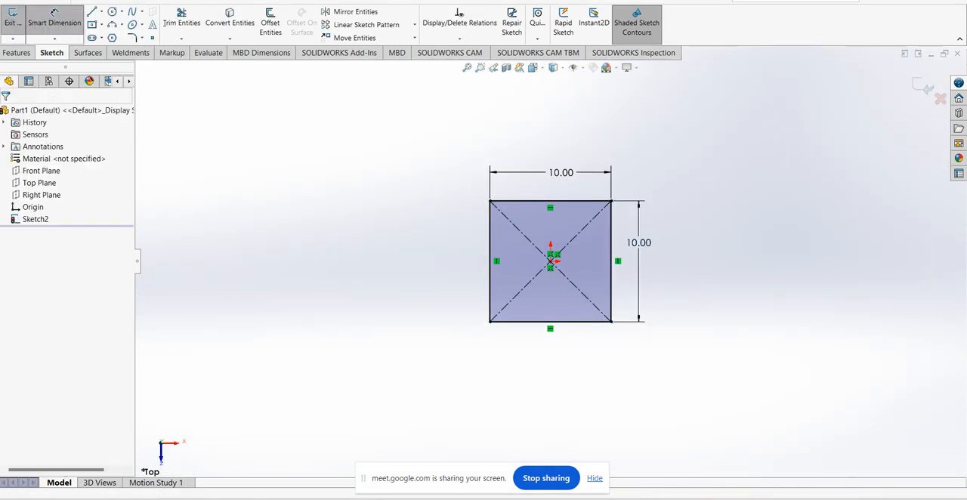
Close the sketch and extrude the square as a surface with a blind depth of 40 mm
scroll(551, 261, "up", 2)
middle_click_drag(551, 302, 533, 227)
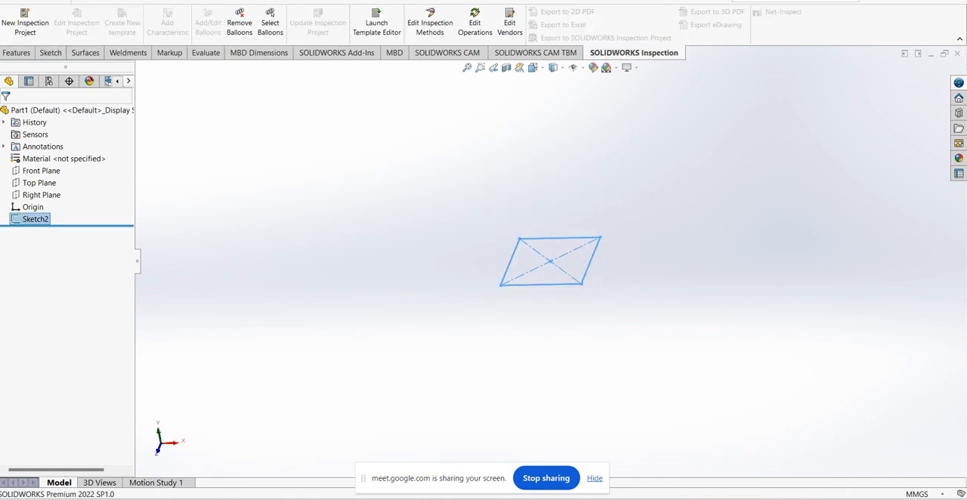
left_click(85, 53)
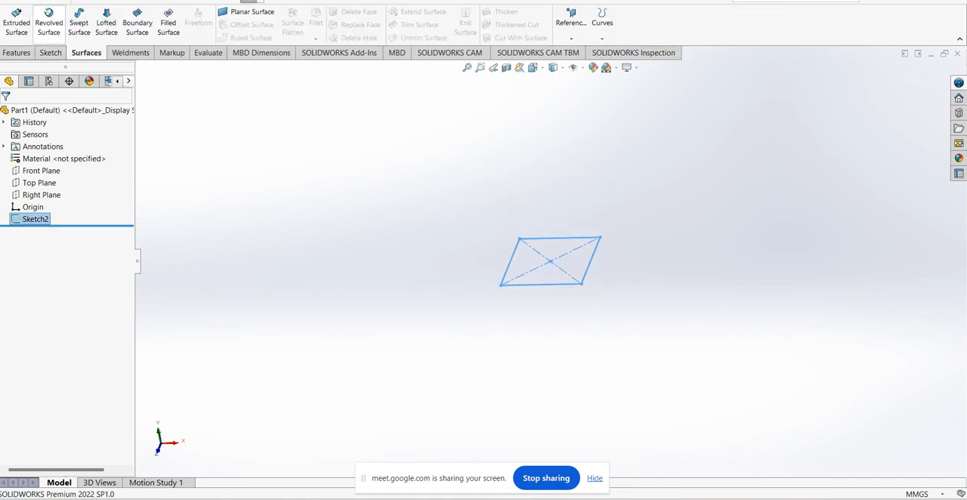
left_click(16, 22)
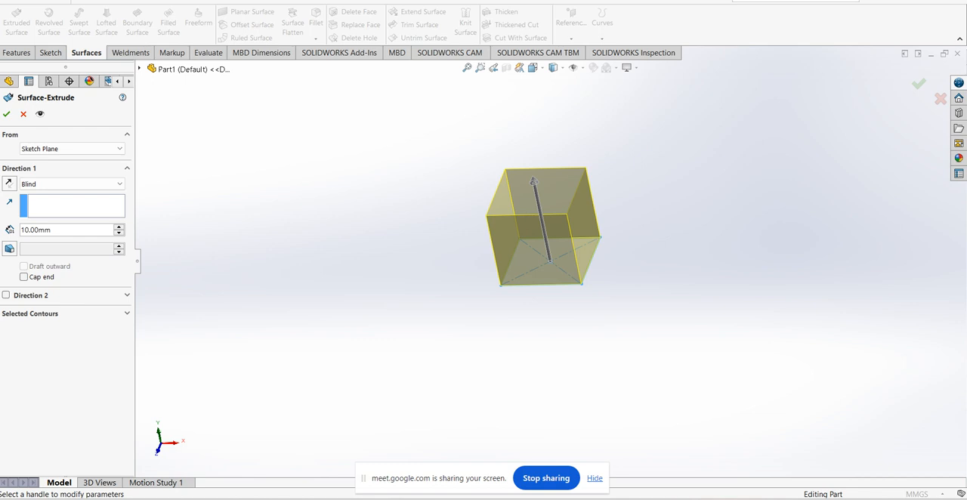
scroll(549, 262, "up", 3)
middle_click_drag(549, 261, 520, 181)
scroll(520, 181, "down", 2)
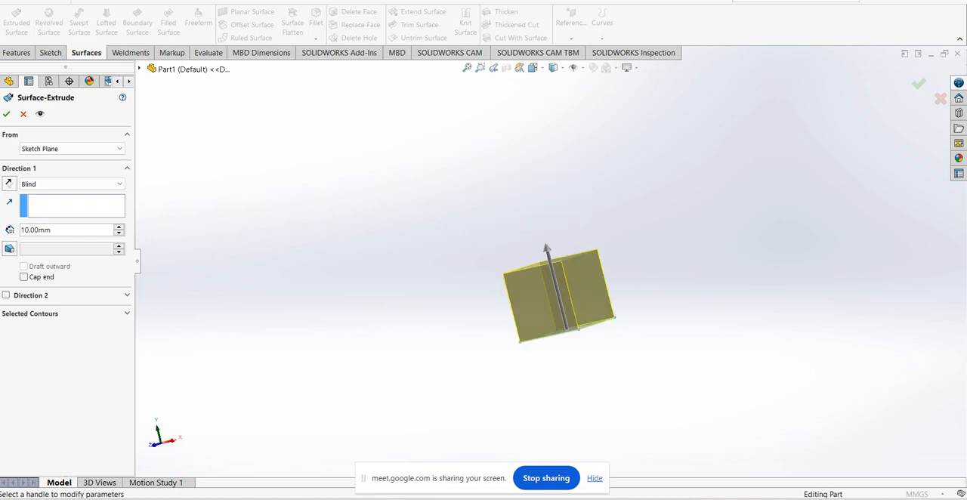
type("40")
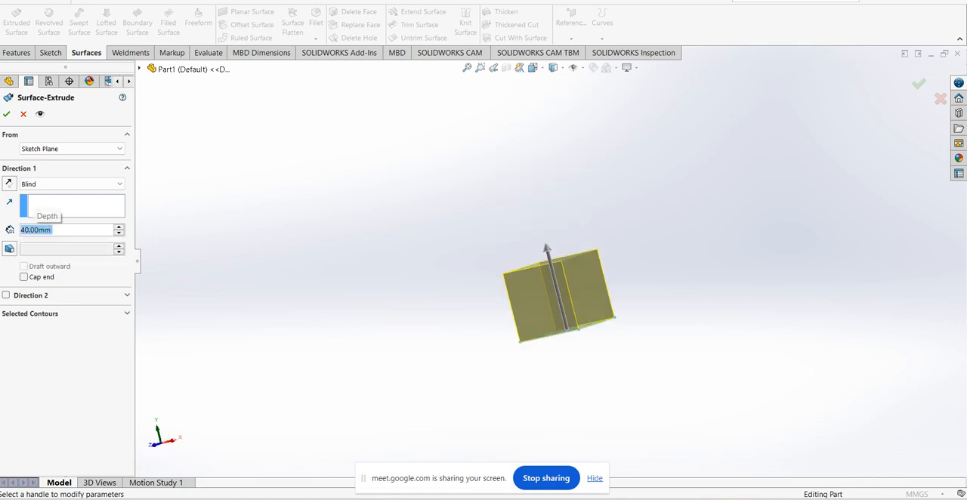
key("Return")
scroll(550, 264, "up", 3)
middle_click_drag(629, 253, 586, 283)
scroll(611, 272, "down", 1)
key("Return")
scroll(550, 263, "up", 3)
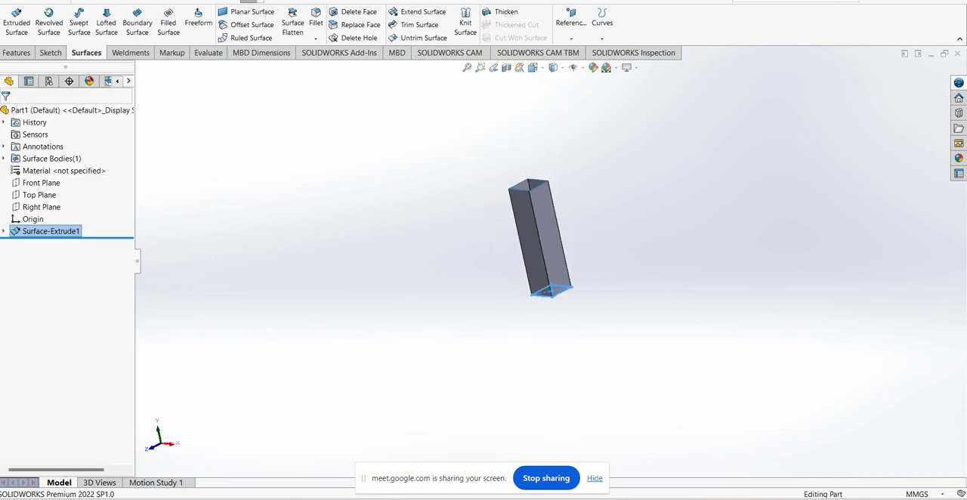
Reopen the extruded surface's square profile sketch for editing
scroll(619, 261, "down", 1)
left_click(579, 230)
scroll(578, 229, "down", 2)
middle_click_drag(578, 230, 577, 238)
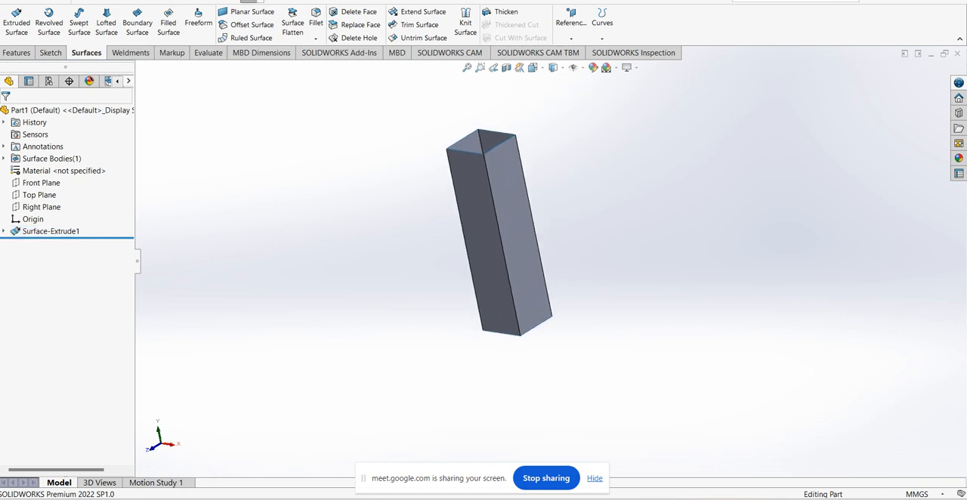
left_click(4, 231)
left_click(42, 243)
left_click(47, 210)
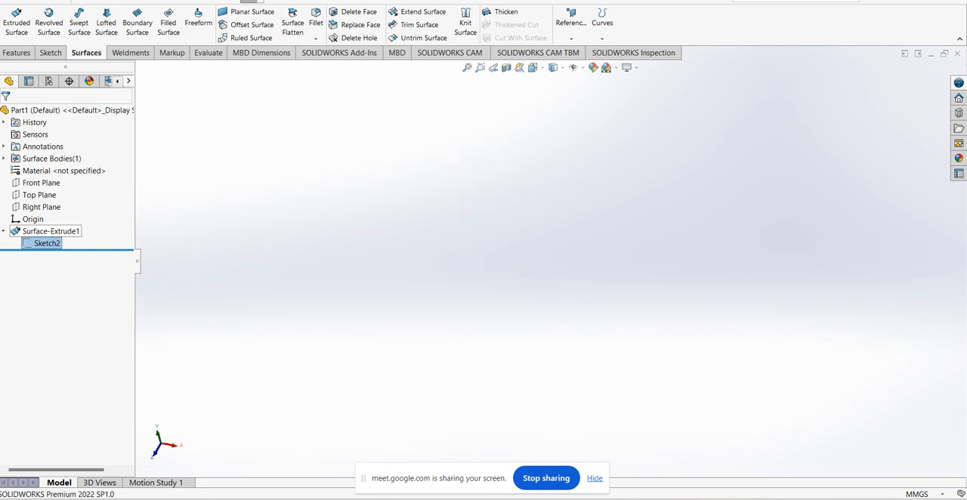
scroll(561, 255, "down", 6)
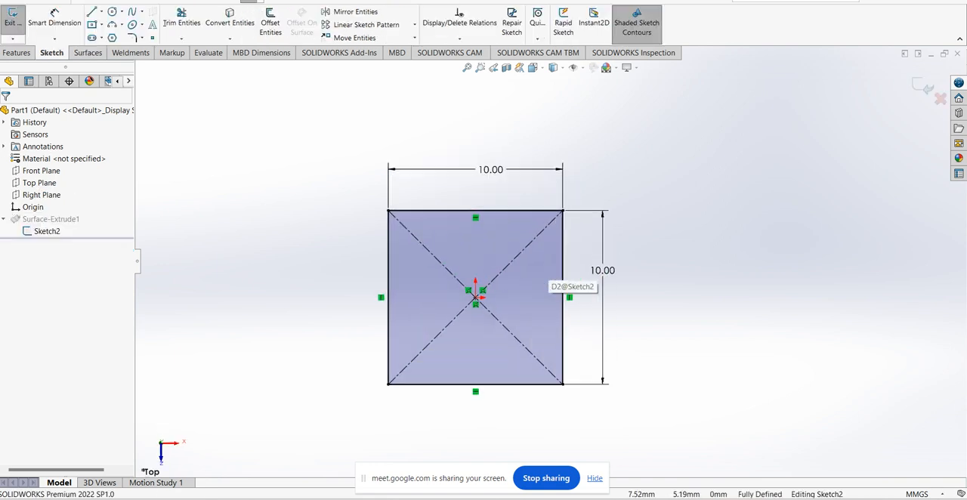
Chamfer all four corners of the square with an equal distance of 1 mm and exit the sketch
left_click(141, 37)
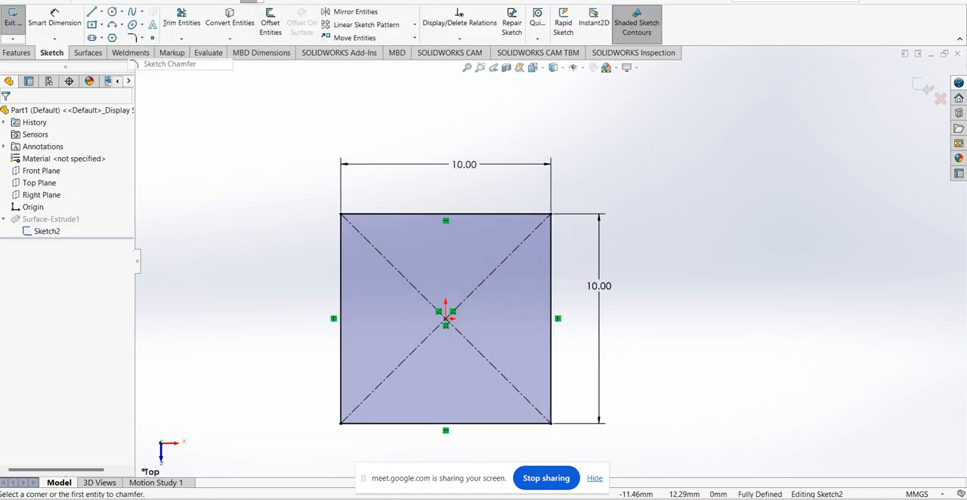
left_click(166, 62)
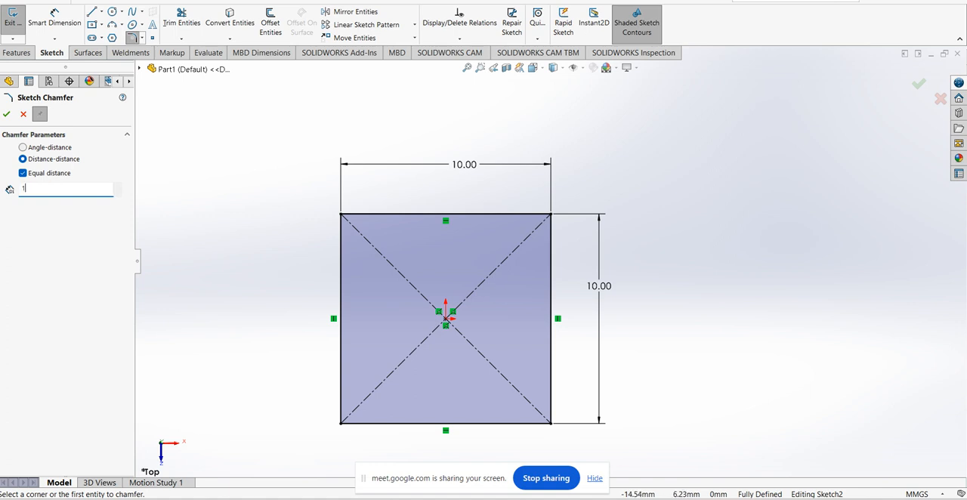
type("1")
key("Return")
left_click(349, 215)
left_click(340, 216)
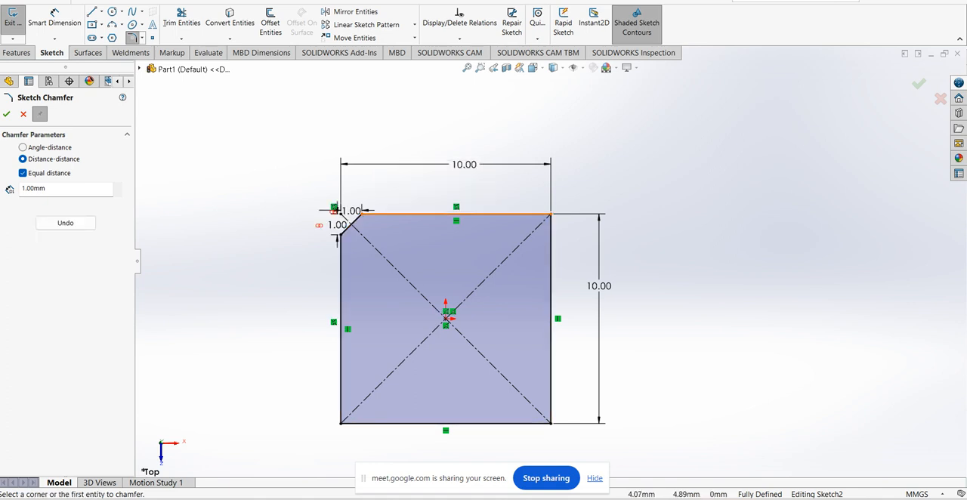
left_click(551, 318)
left_click(552, 388)
left_click(507, 424)
left_click(374, 424)
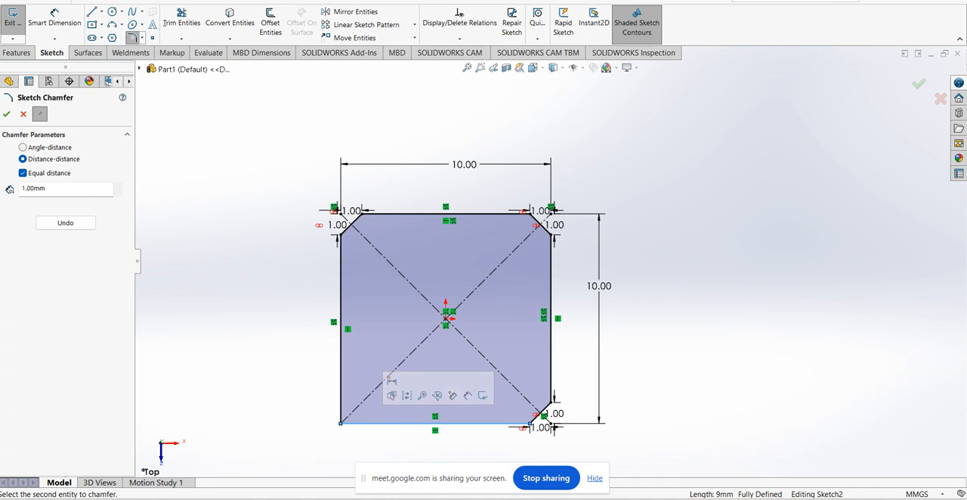
left_click(341, 389)
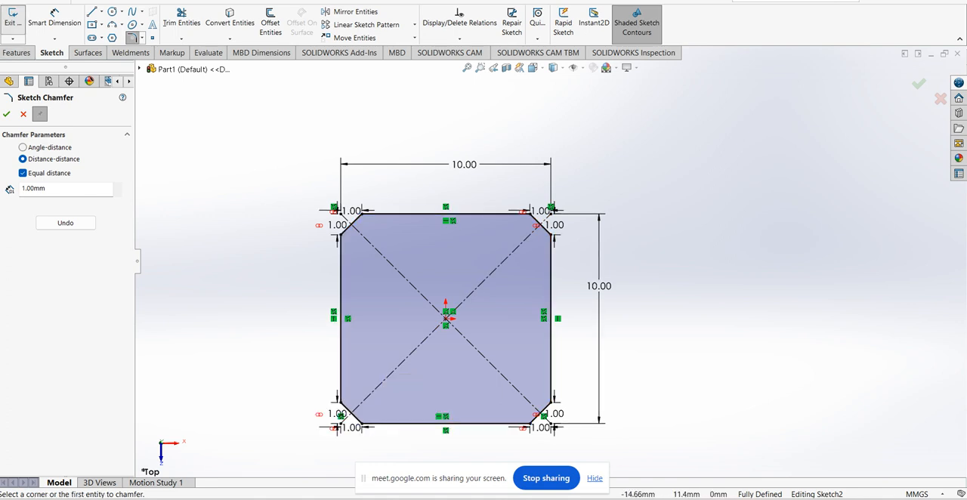
left_click(13, 19)
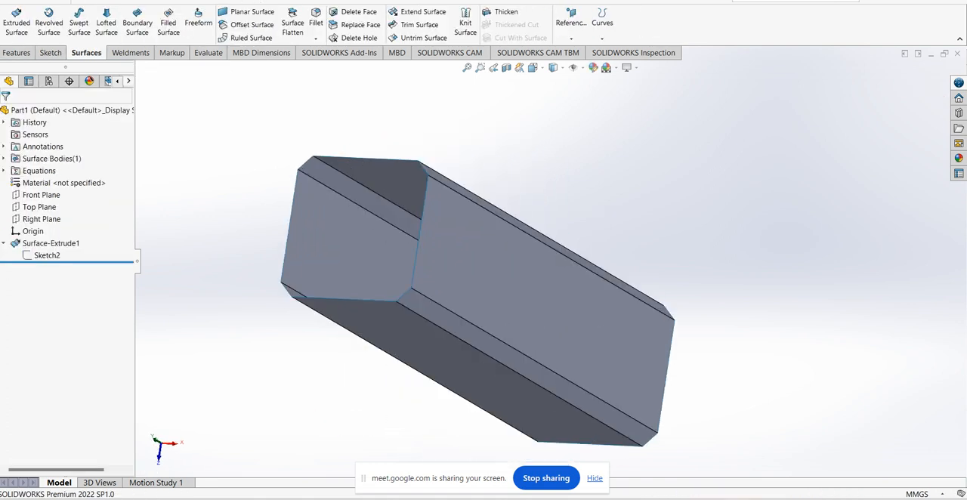
Edit the surface extrusion and set its blind depth to 30 mm
middle_click_drag(499, 288, 547, 295)
scroll(638, 369, "down", 2)
middle_click_drag(639, 369, 662, 331)
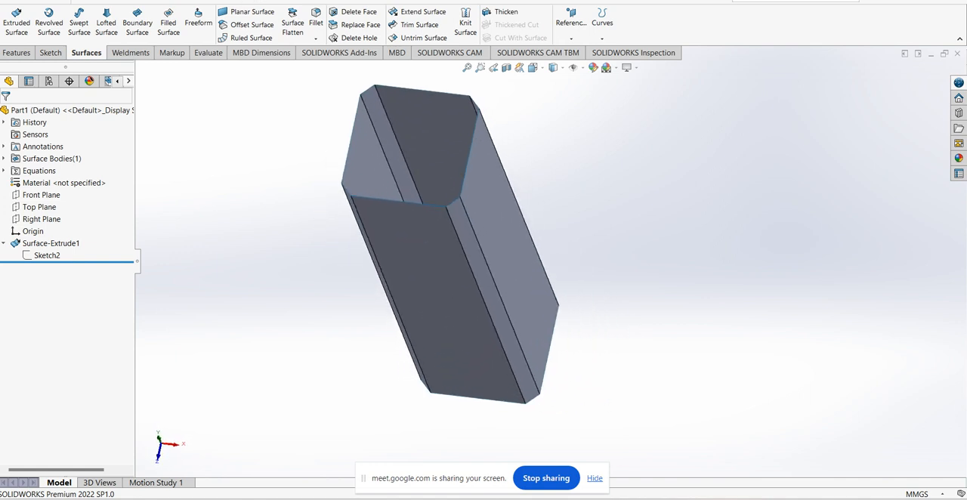
middle_click_drag(559, 272, 608, 237)
scroll(540, 265, "up", 2)
right_click(51, 243)
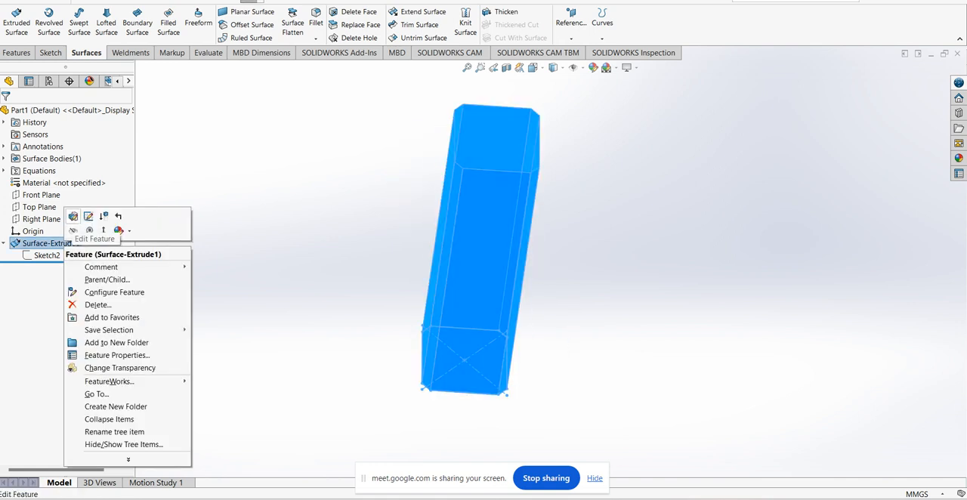
left_click(88, 219)
type("30")
key("Return")
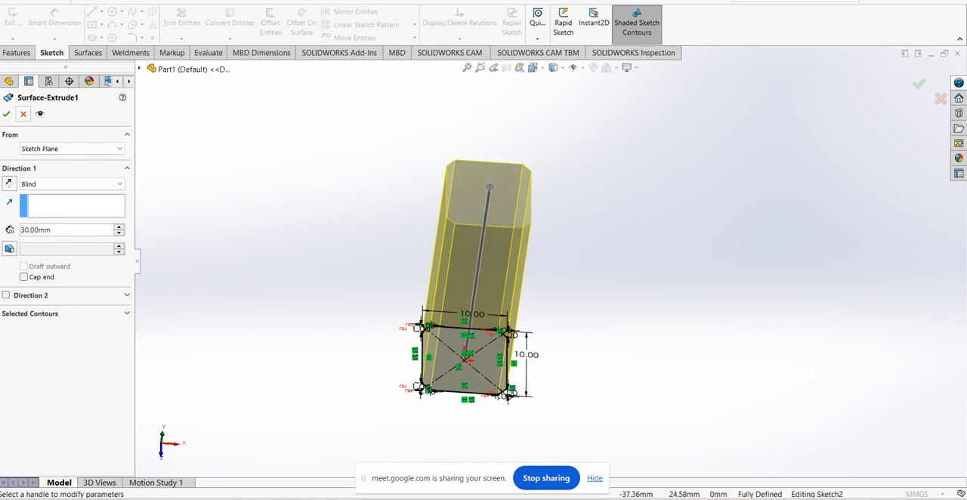
left_click(6, 113)
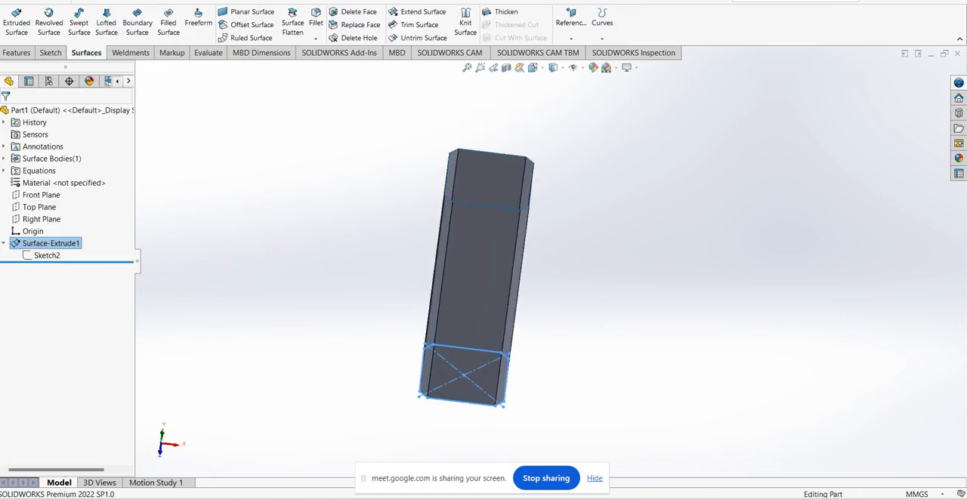
Create a reference plane offset 5 mm above the Top Plane
mouse_move(484, 280)
middle_mouse_down()
mouse_move(465, 285)
mouse_move(476, 268)
middle_mouse_up()
left_click(40, 207)
left_click(571, 37)
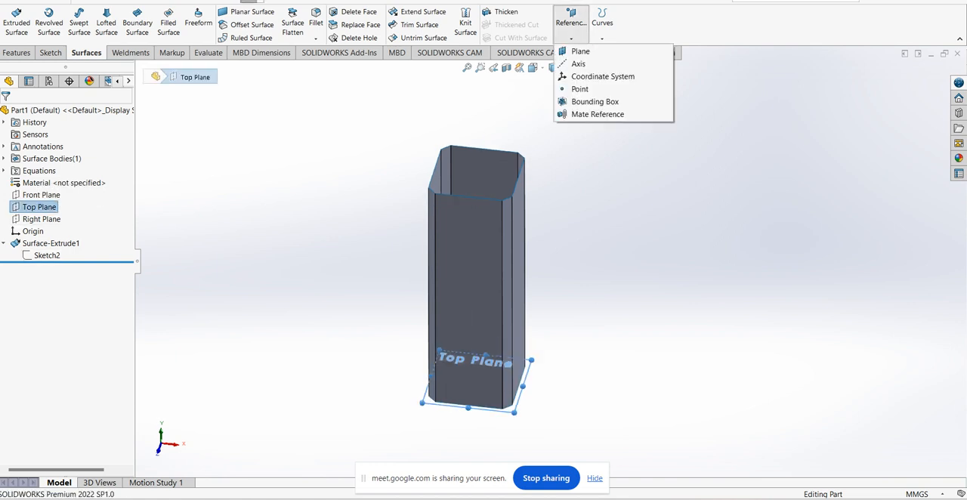
left_click(580, 51)
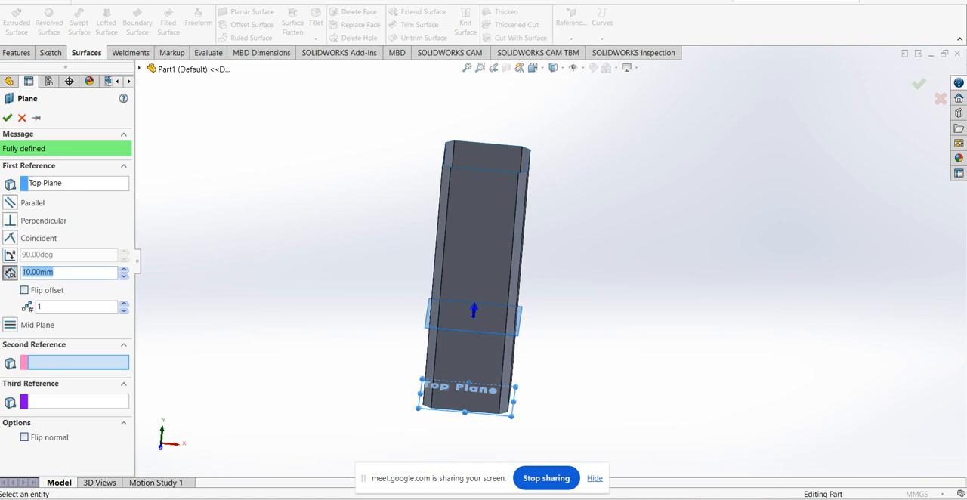
type("5")
key("Return")
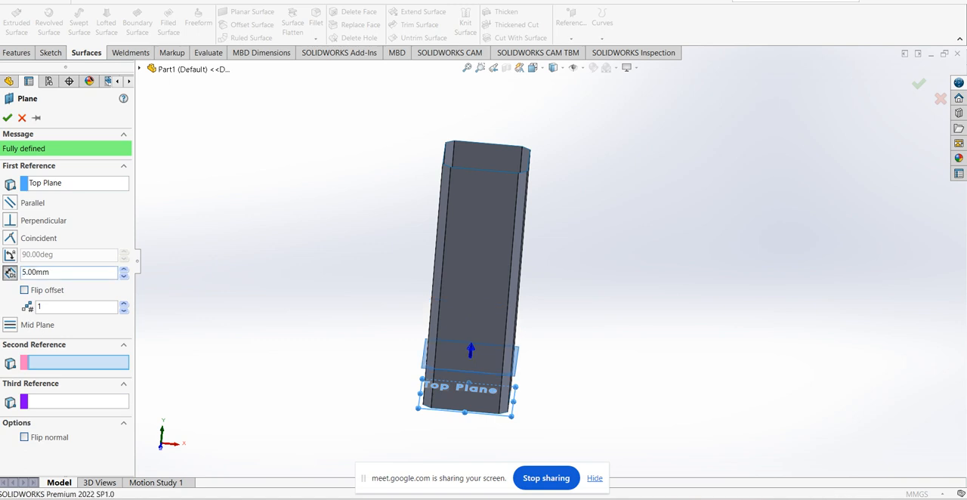
left_click(7, 118)
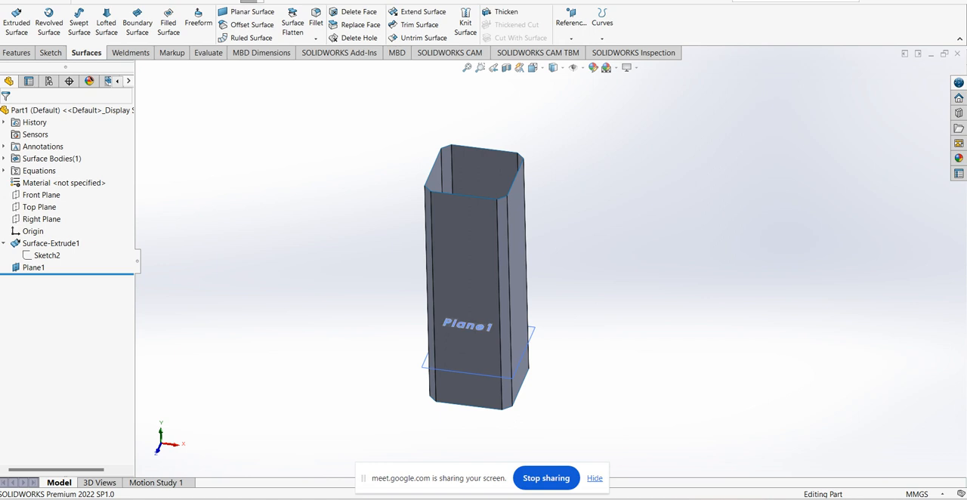
Start a new sketch on the offset plane, viewed face-on
left_click(532, 336)
left_click(568, 301)
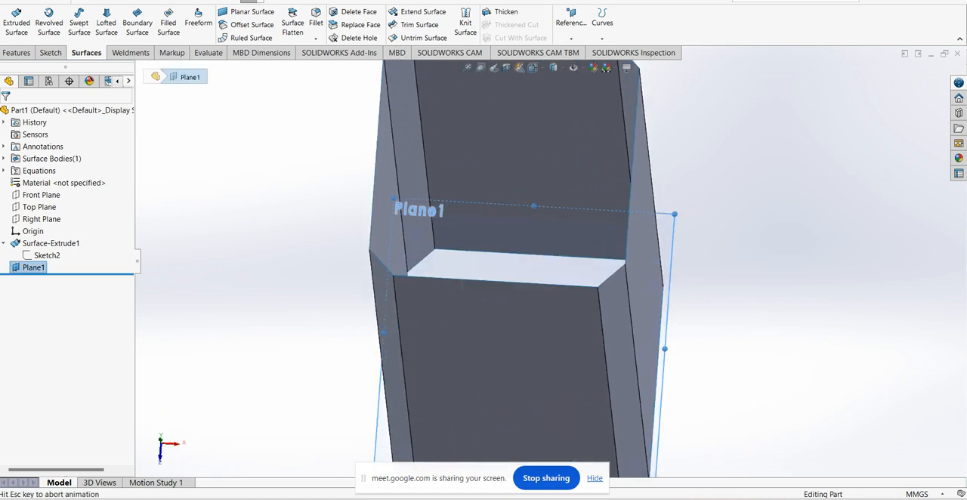
scroll(553, 314, "up", 4)
left_click(791, 328)
scroll(746, 271, "down", 2)
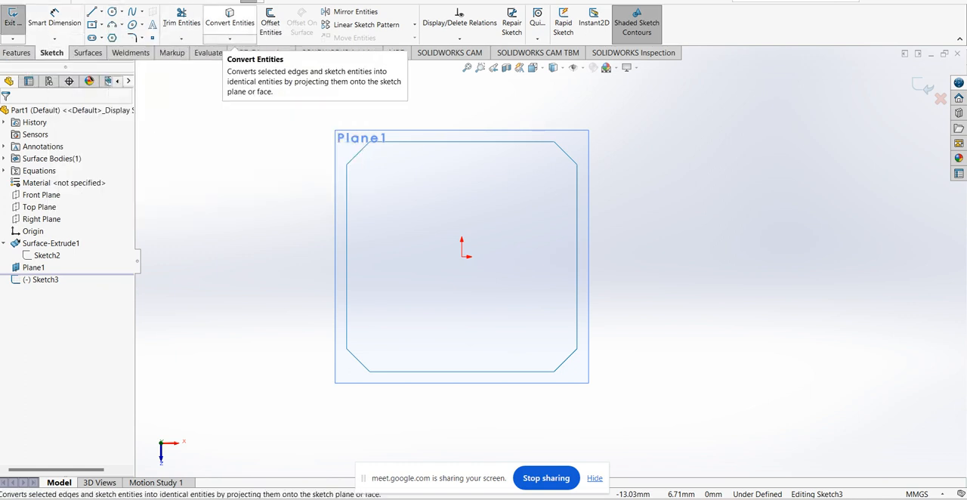
Convert all eight edges of the chamfered square outline into sketch entities on the offset plane and exit the sketch
left_click(230, 19)
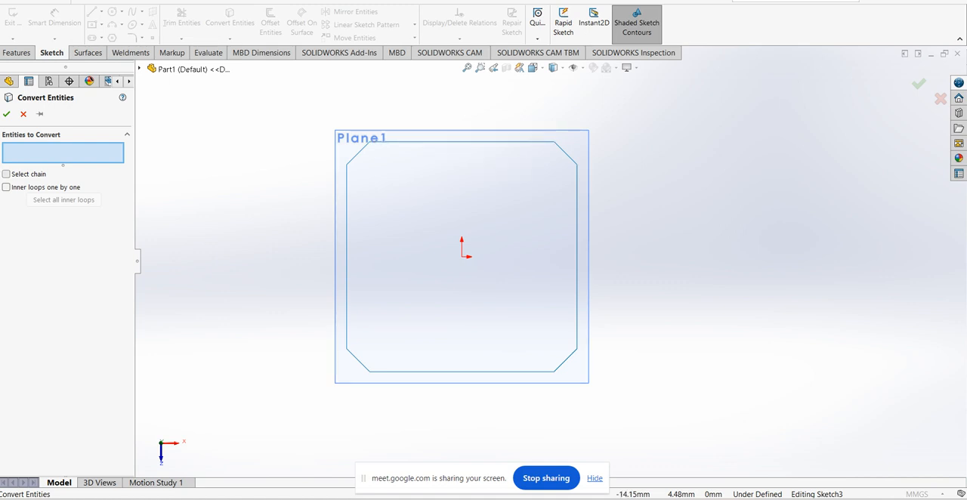
left_click(514, 142)
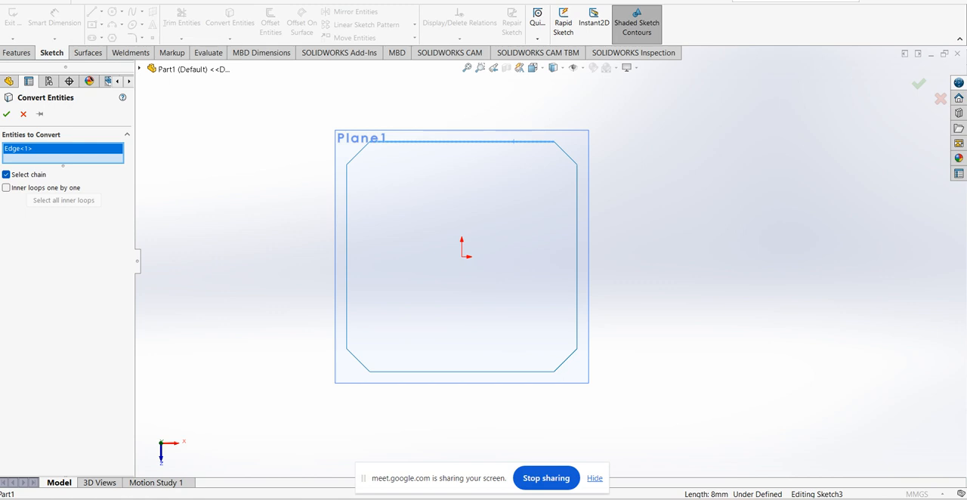
left_click(566, 153)
left_click(578, 179)
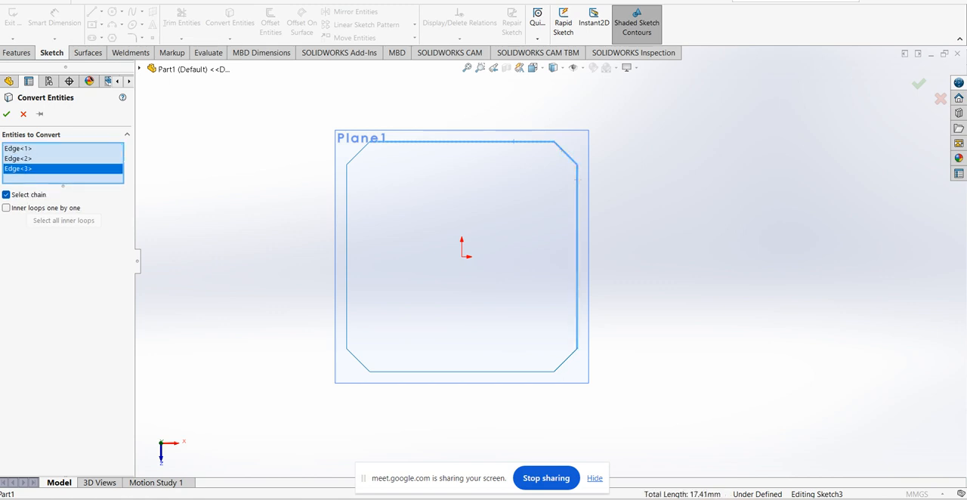
left_click(572, 354)
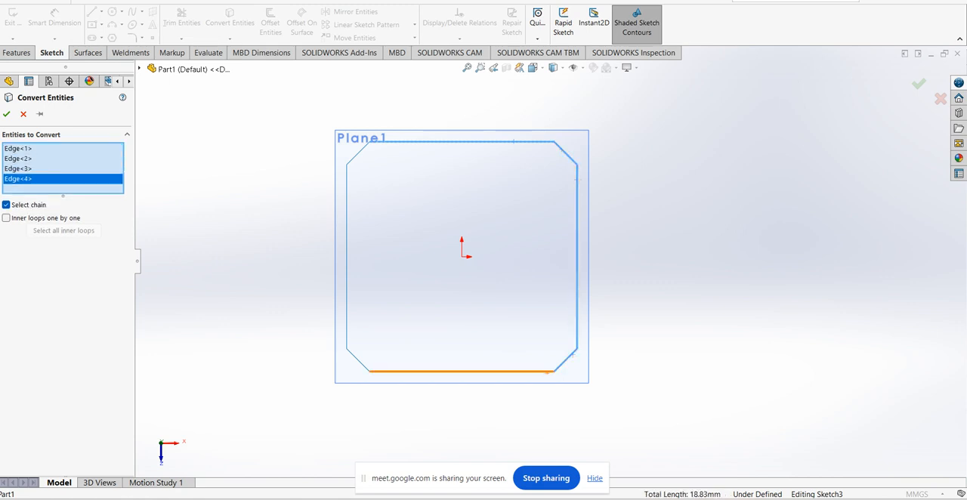
left_click(541, 371)
left_click(358, 361)
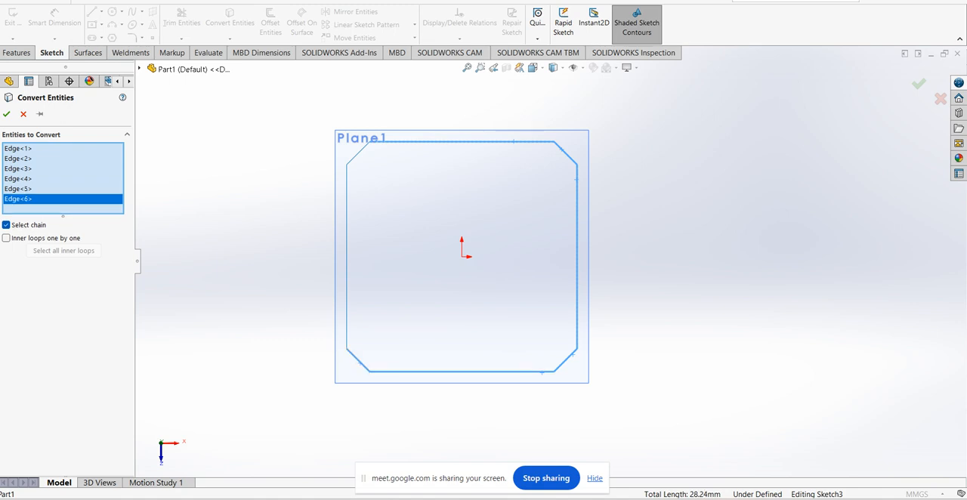
left_click(347, 331)
left_click(357, 155)
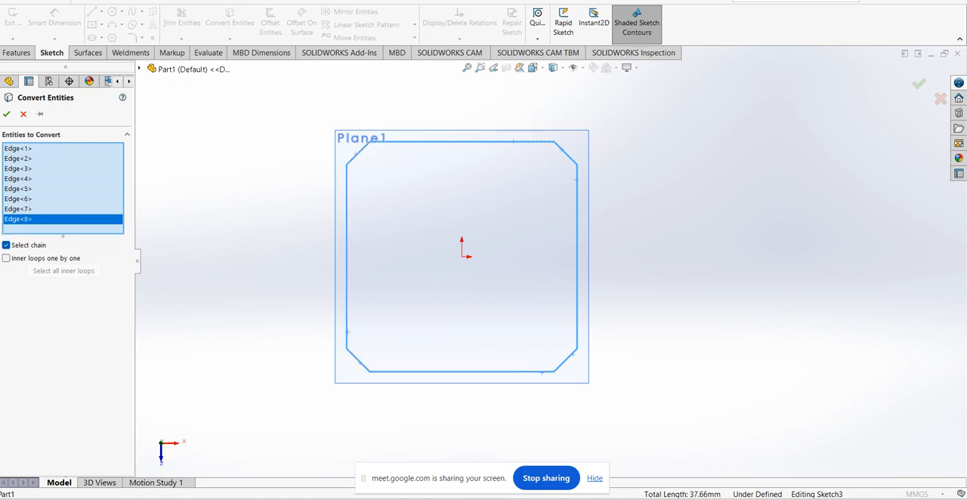
left_click(7, 114)
scroll(544, 261, "up", 1)
mouse_move(544, 261)
middle_mouse_down()
mouse_move(545, 277)
mouse_move(586, 313)
mouse_move(501, 320)
mouse_move(491, 303)
middle_mouse_up()
scroll(529, 310, "up", 3)
left_click(12, 19)
key("Escape")
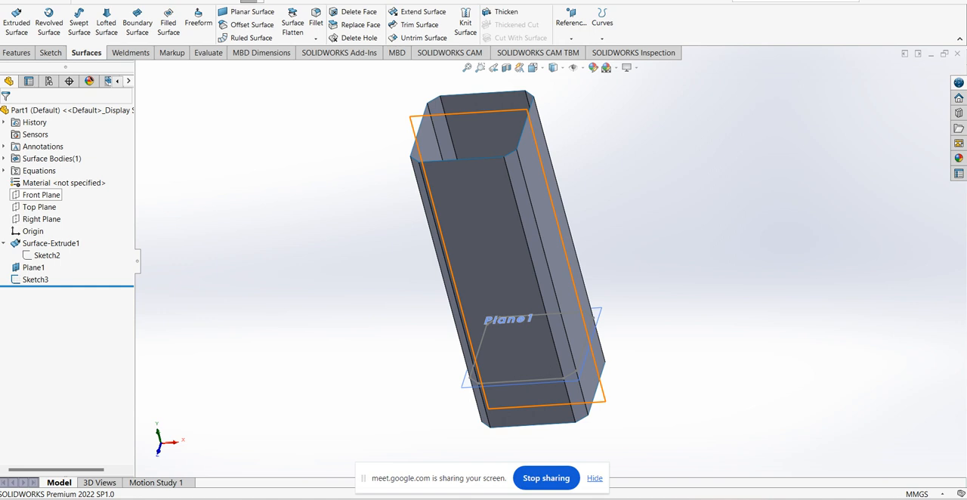
Start a sketch on the Front Plane and hide the offset reference plane
left_click(41, 195)
left_click(76, 183)
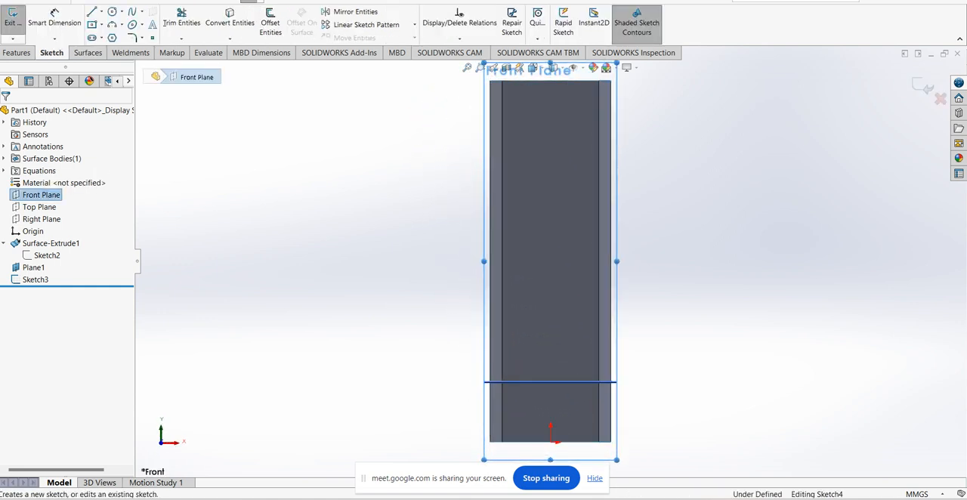
scroll(573, 369, "down", 3)
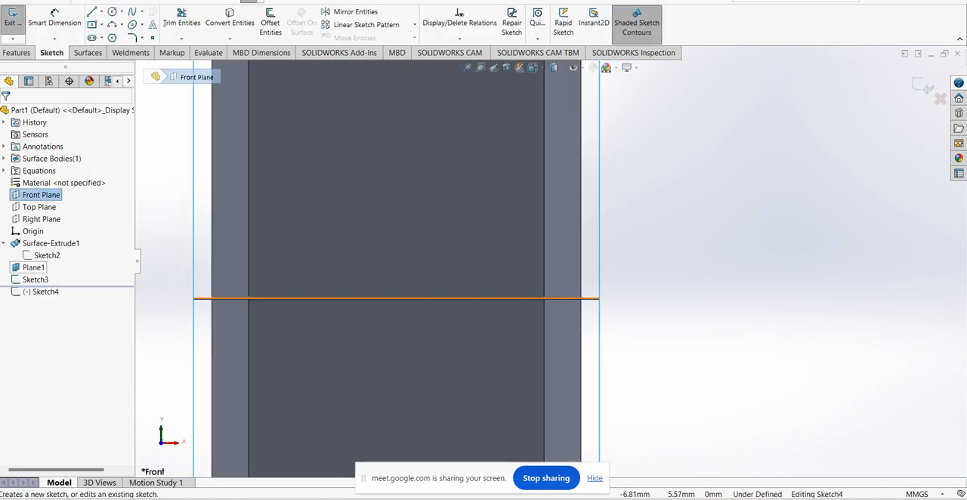
right_click(33, 267)
left_click(43, 255)
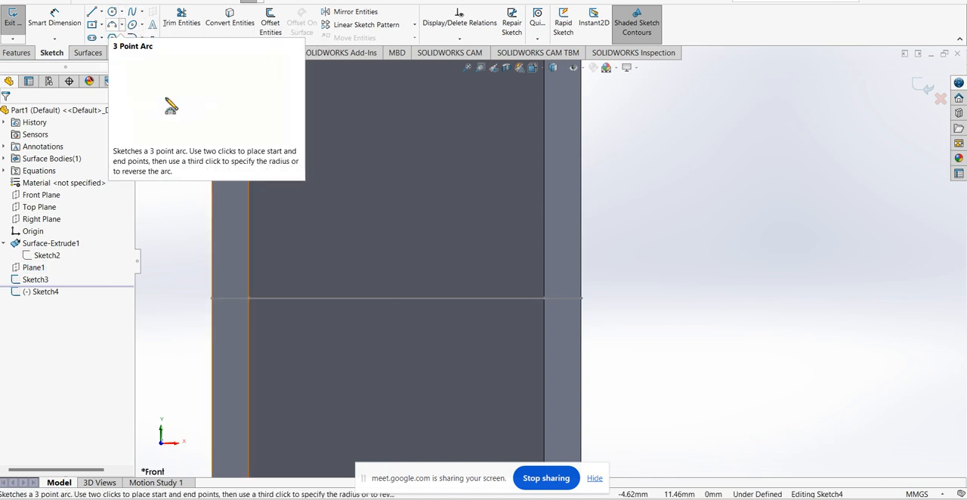
Sketch a circle of about 0.76 mm radius centred where the offset profile meets the tube's outer right edge
left_click(121, 12)
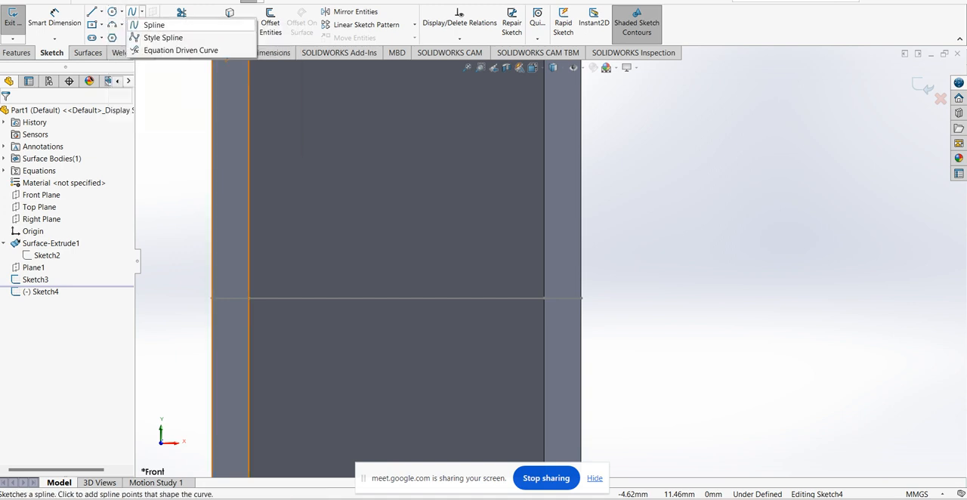
left_click(122, 12)
left_click(112, 12)
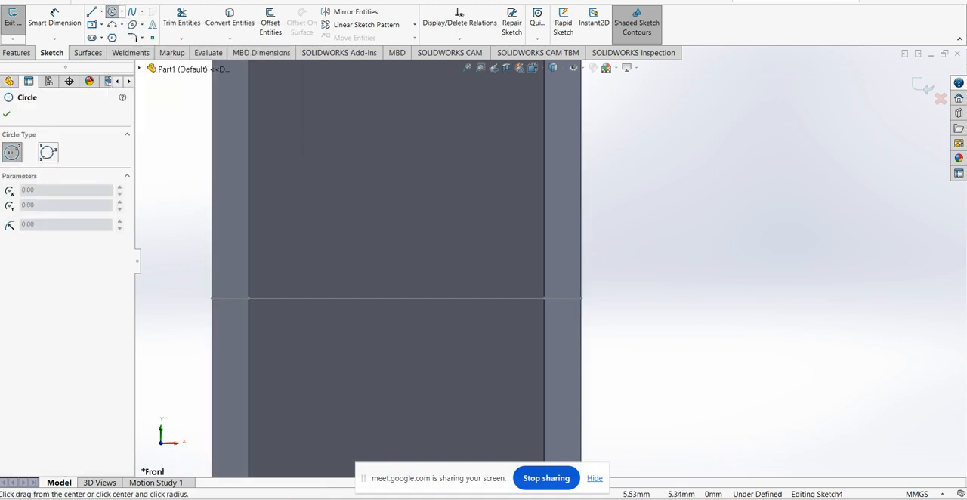
left_click(581, 298)
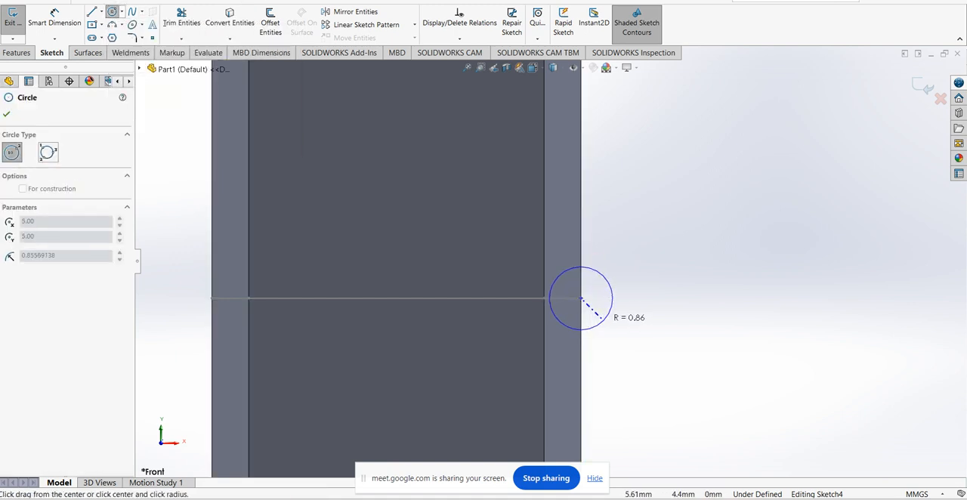
left_click(609, 299)
Draw two horizontal lines outward from the circle's uppermost and lowermost points, about 1.47 mm and 1.62 mm long
key("l")
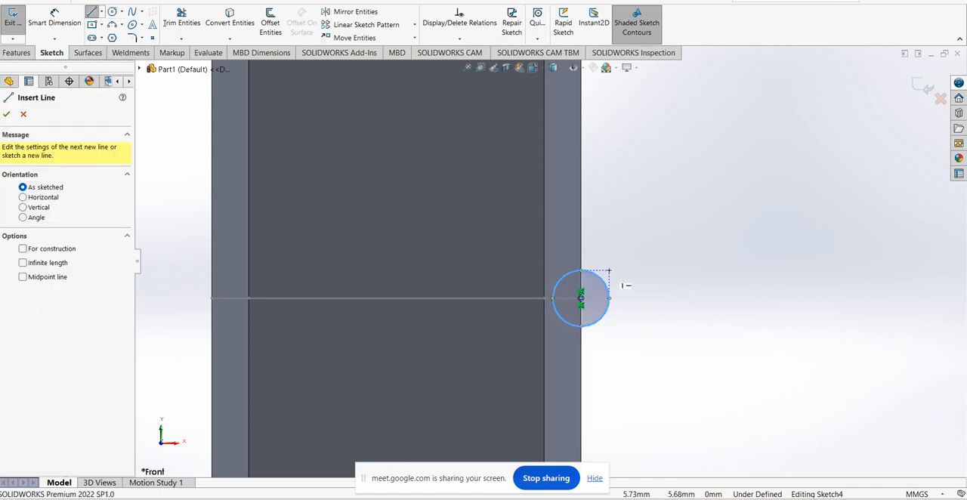
left_click(600, 283)
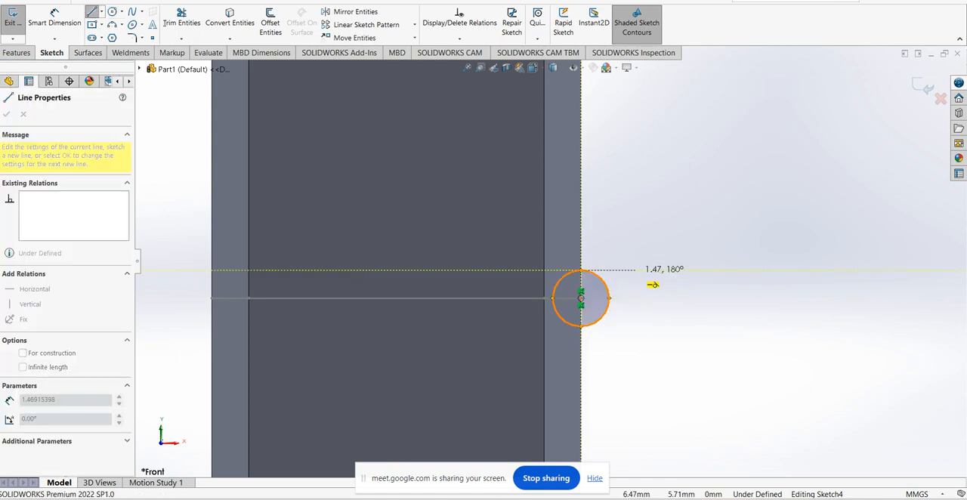
left_click(636, 270)
key("Escape")
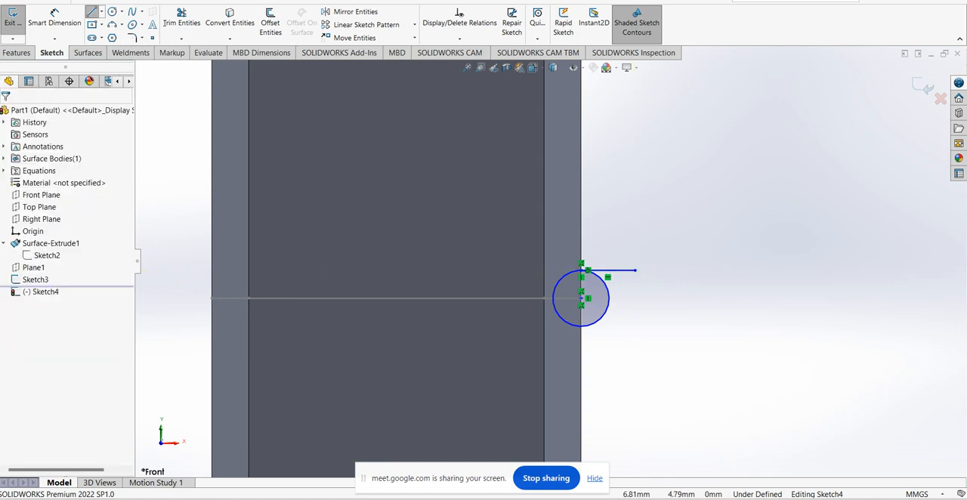
scroll(603, 314, "down", 2)
key("l")
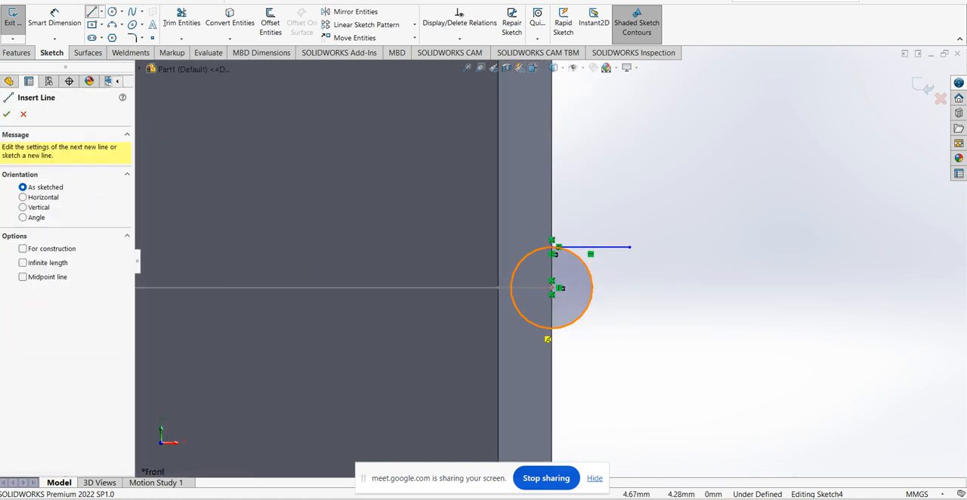
left_click(553, 328)
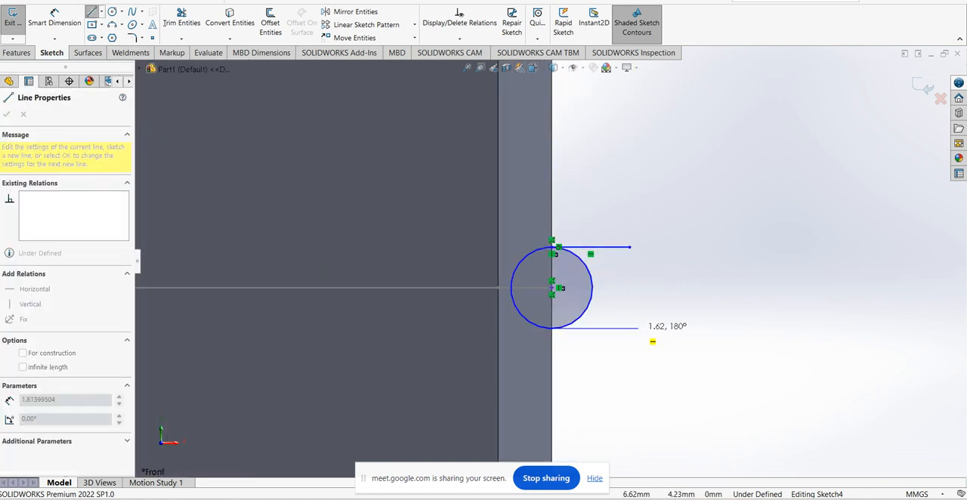
left_click(639, 328)
key("Escape")
Trim away the outer half of the circle between the two horizontal lines
left_click(181, 19)
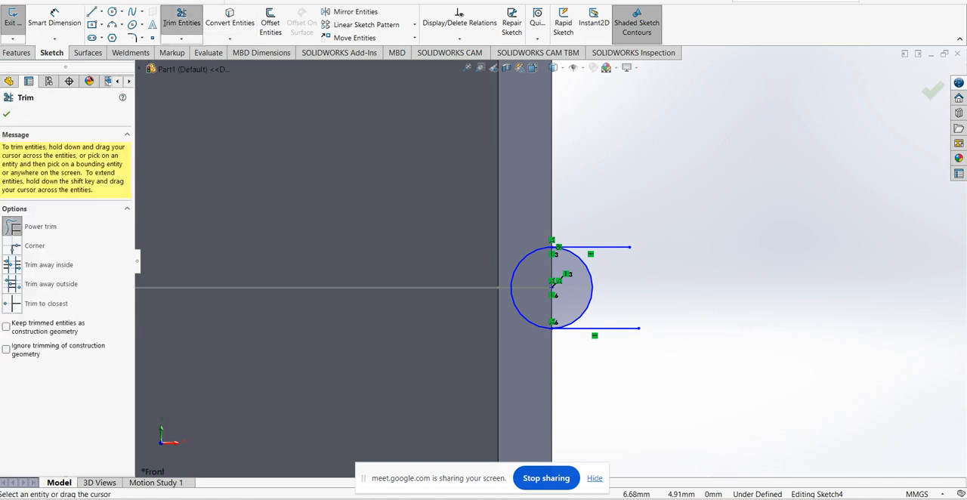
left_click_drag(641, 292, 592, 292)
key("Escape")
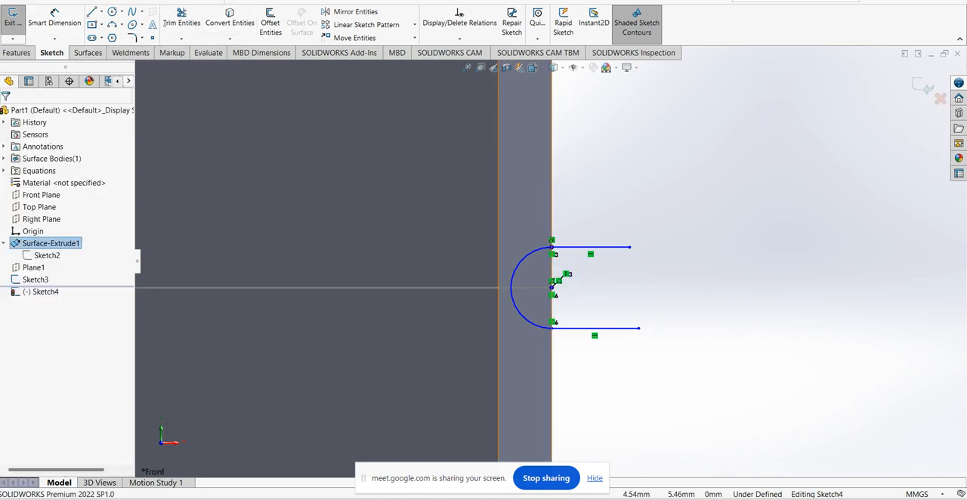
Dimension the remaining arc with a radius of 1 mm
left_click(526, 256)
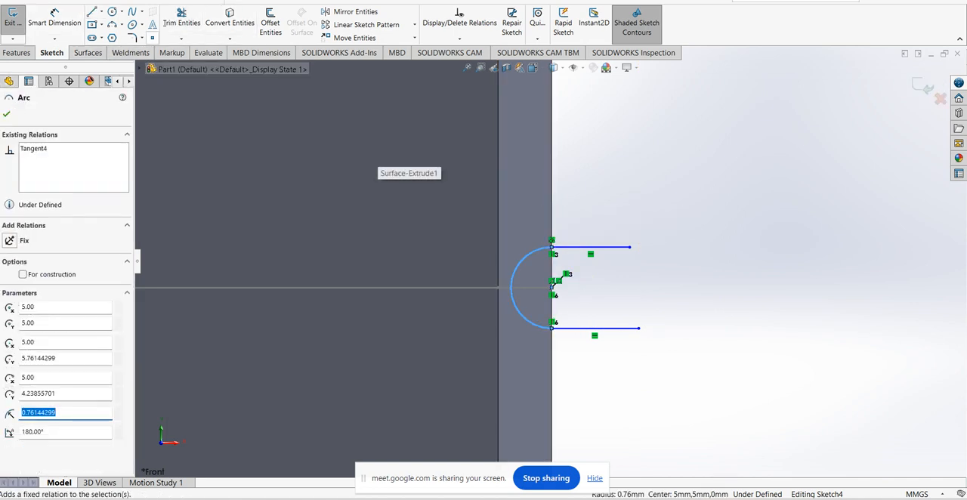
left_click(181, 18)
left_click(55, 17)
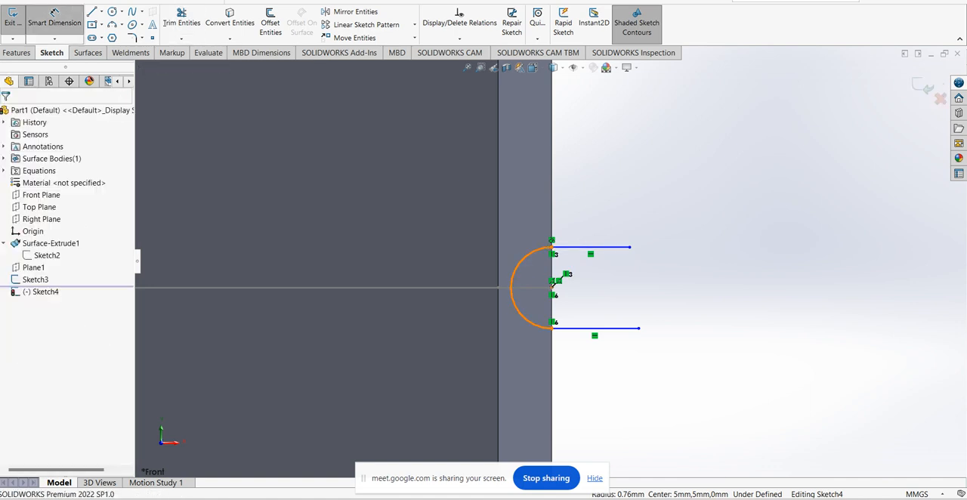
left_click(527, 255)
left_click(563, 215)
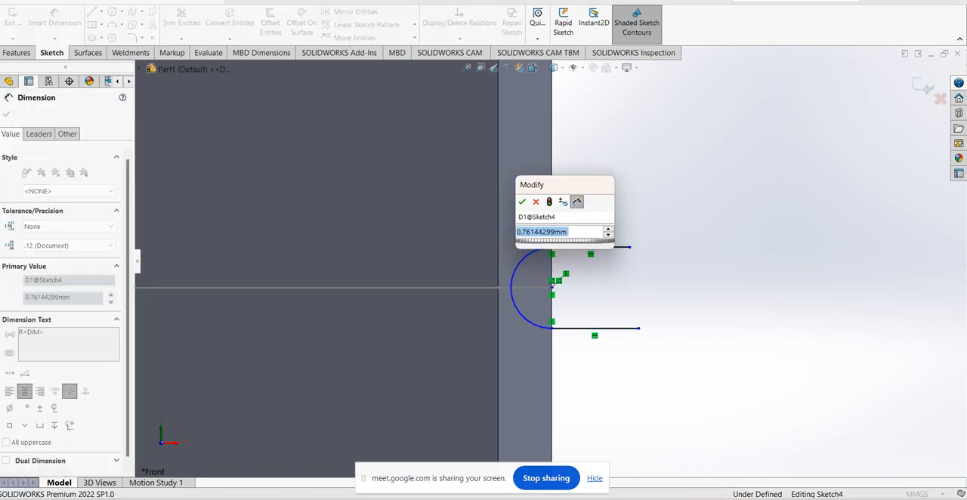
type("1")
key("Return")
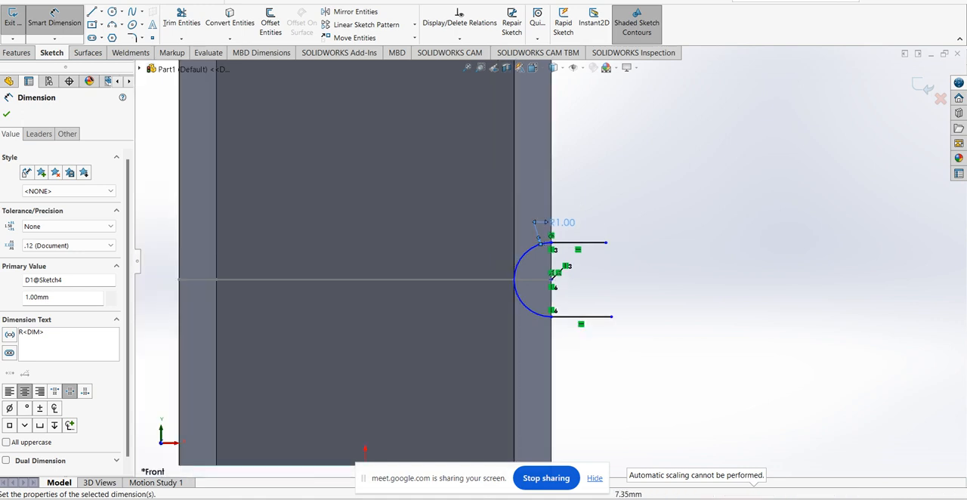
Add a Pierce relation between the arc's centre point and the side edge of the converted profile sketch
key("Escape")
scroll(559, 284, "down", 5)
left_click_drag(530, 267, 545, 267)
middle_click_drag(522, 292, 537, 284)
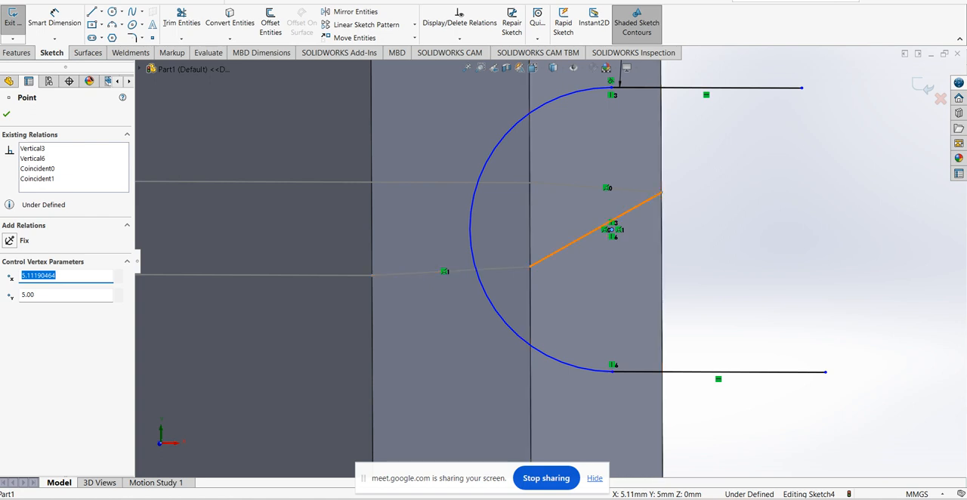
left_click(565, 247, "ctrl")
left_click(10, 292)
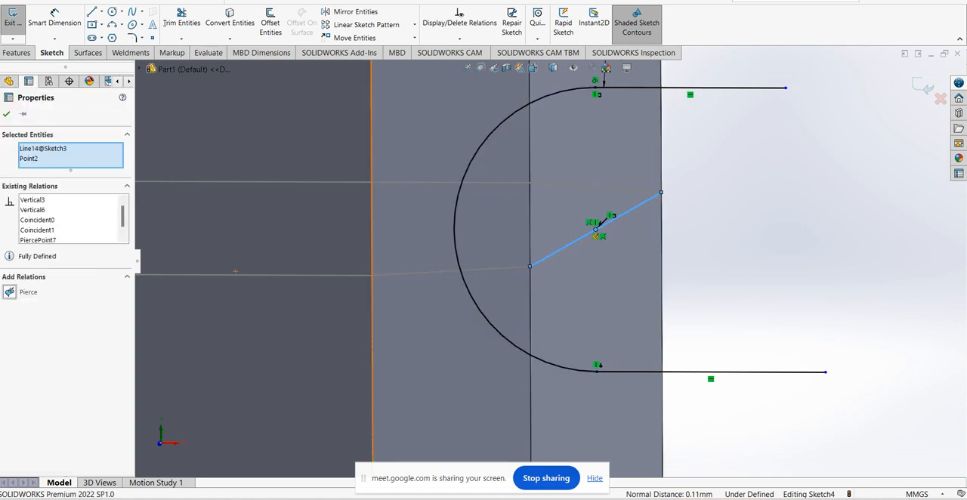
left_click(7, 114)
Set the arc's radius to 0.6 mm and exit the sketch
scroll(641, 308, "up", 6)
middle_click_drag(650, 281, 626, 298)
scroll(665, 297, "up", 3)
double_click(605, 225)
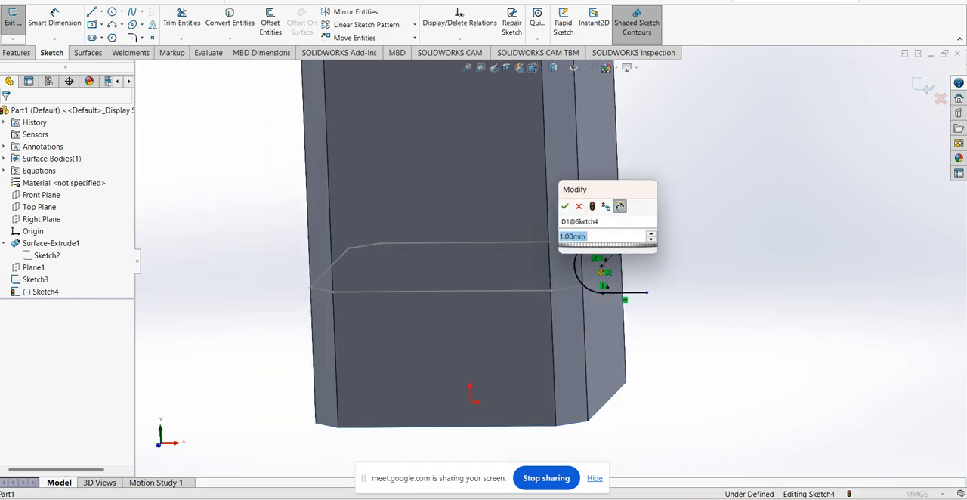
key("BackSpace")
type("0.6")
key("Return")
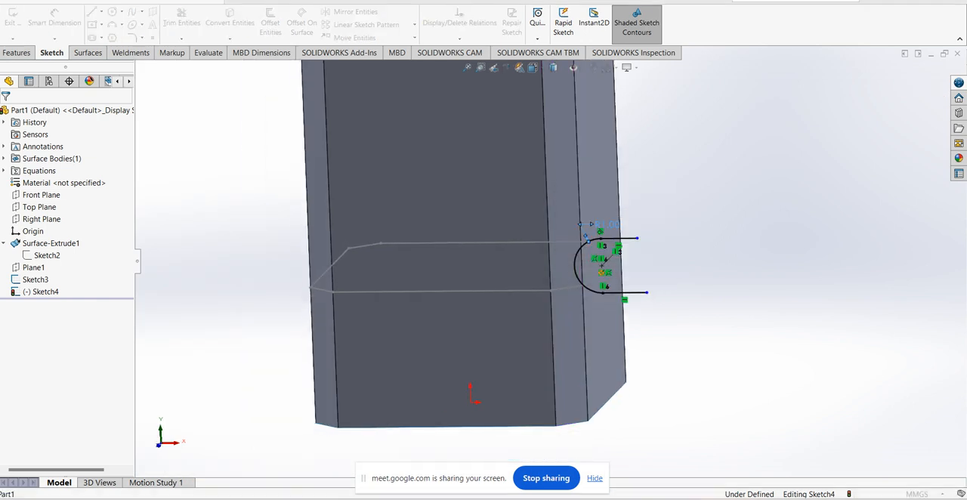
middle_click_drag(672, 236, 667, 250)
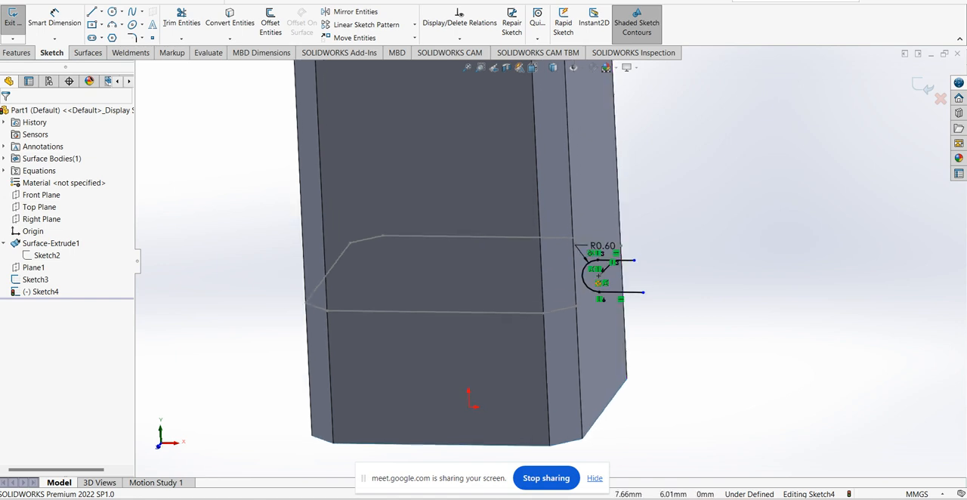
left_click(634, 261)
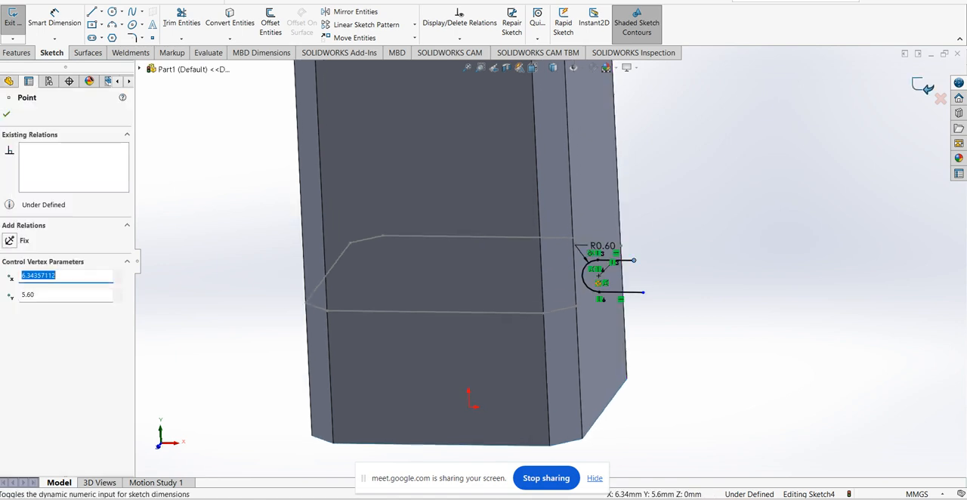
left_click(922, 86)
Reopen the groove profile sketch and delete its arc together with the attached radius dimension
scroll(574, 248, "up", 3)
middle_click_drag(587, 249, 567, 264)
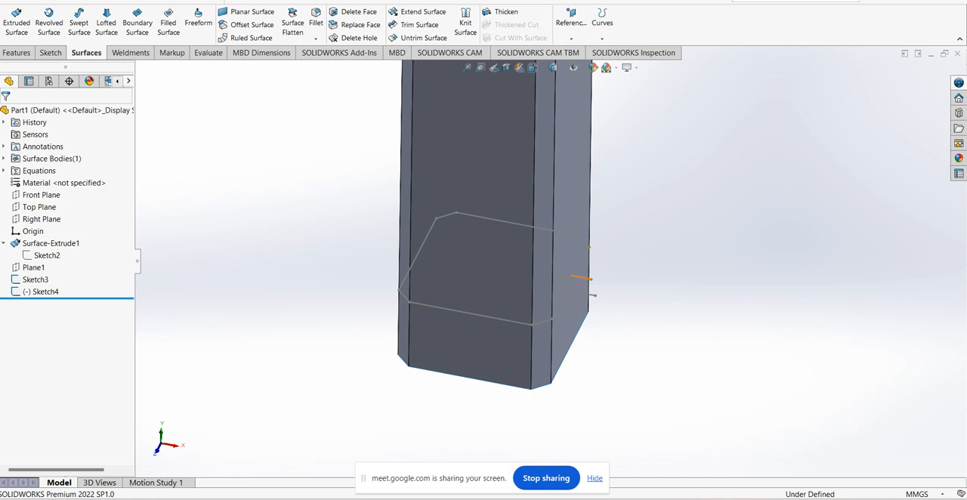
double_click(581, 278)
scroll(595, 369, "down", 6)
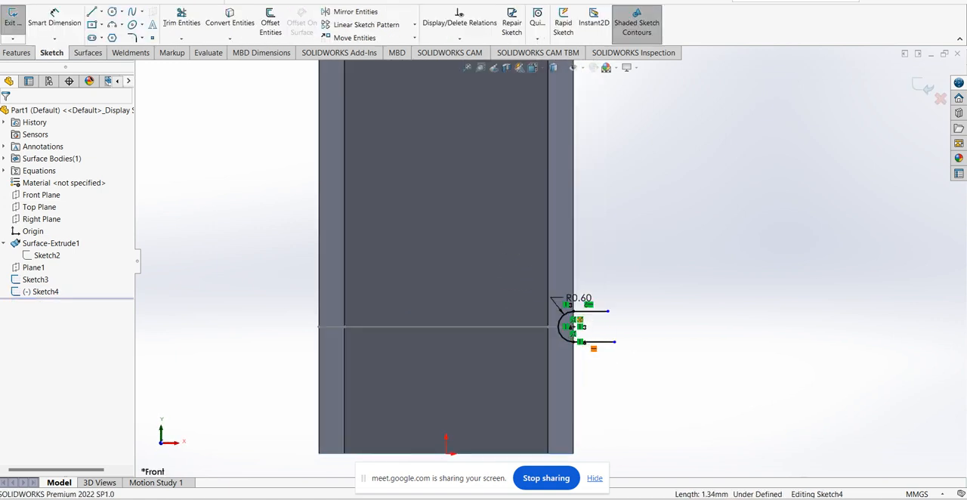
scroll(578, 283, "down", 6)
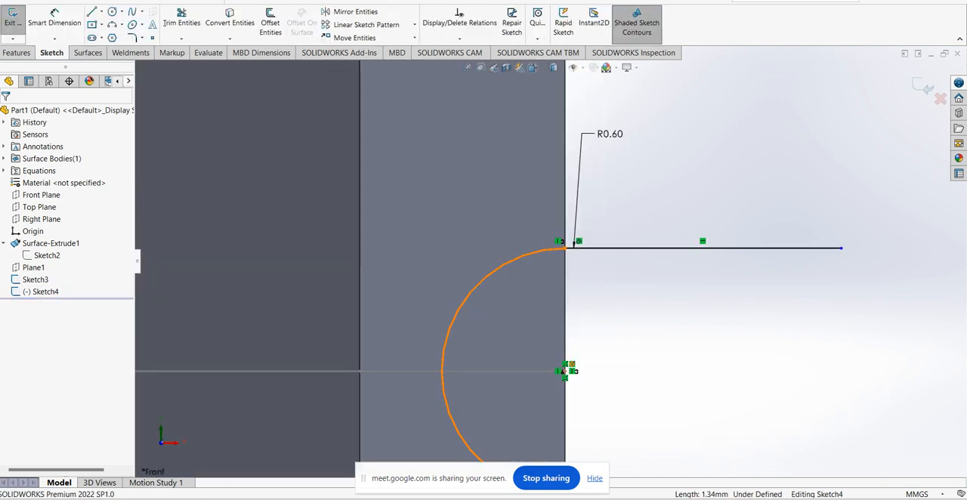
left_click(542, 250)
key("Delete")
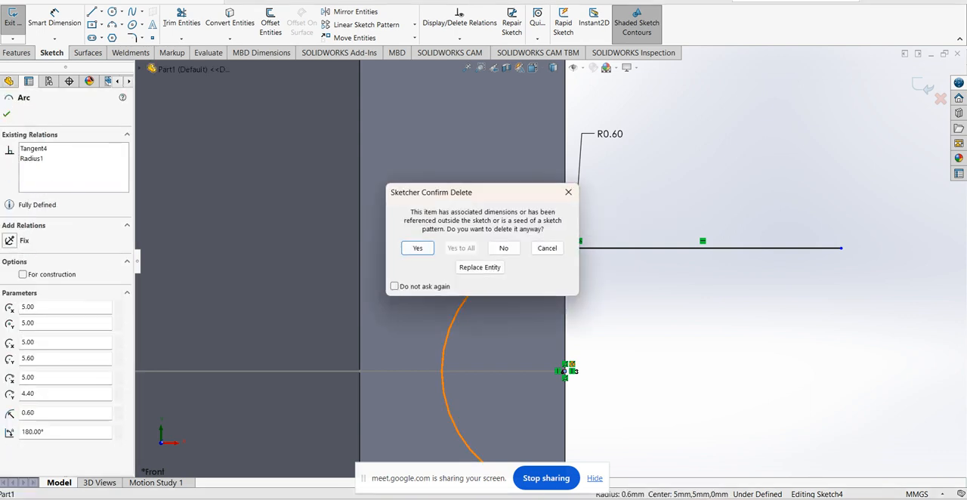
key("Return")
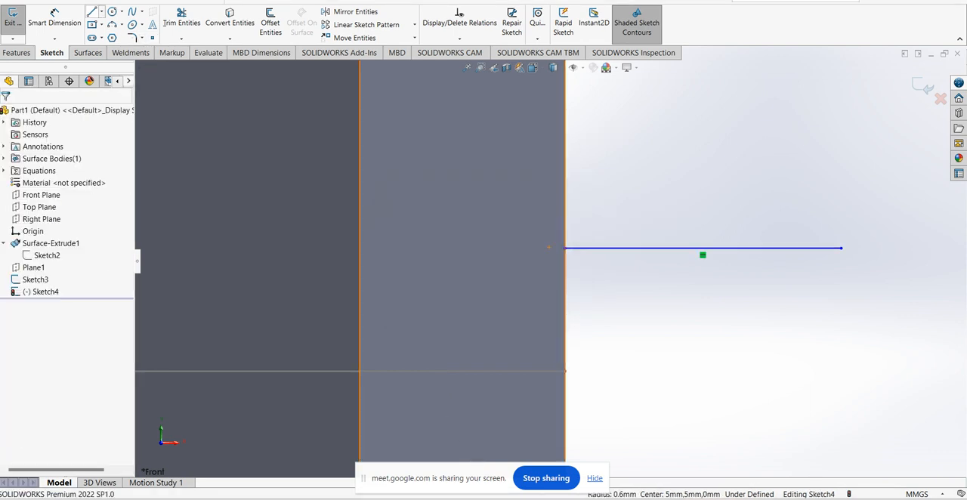
Join the inner ends of the two horizontal lines with a V of two lines about 0.9 mm long, its apex on the offset profile
key("l")
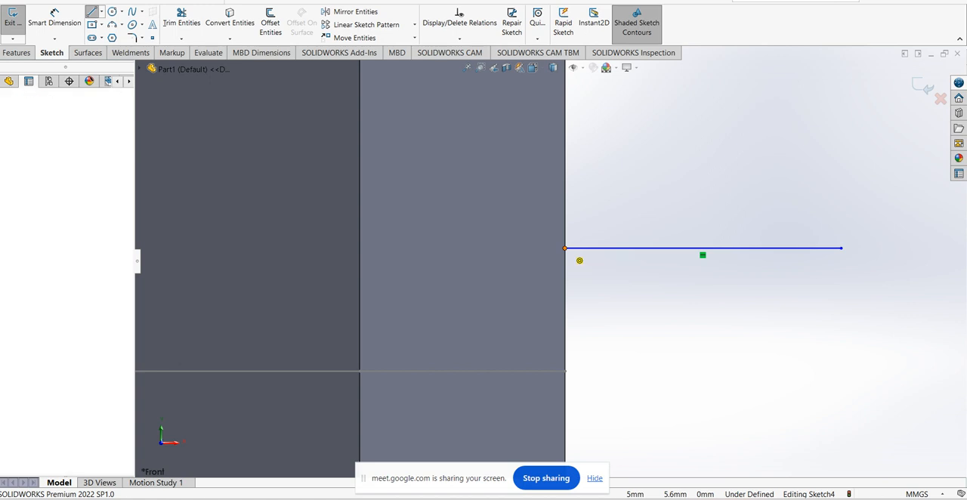
left_click(565, 247)
left_click(432, 363)
scroll(551, 260, "up", 3)
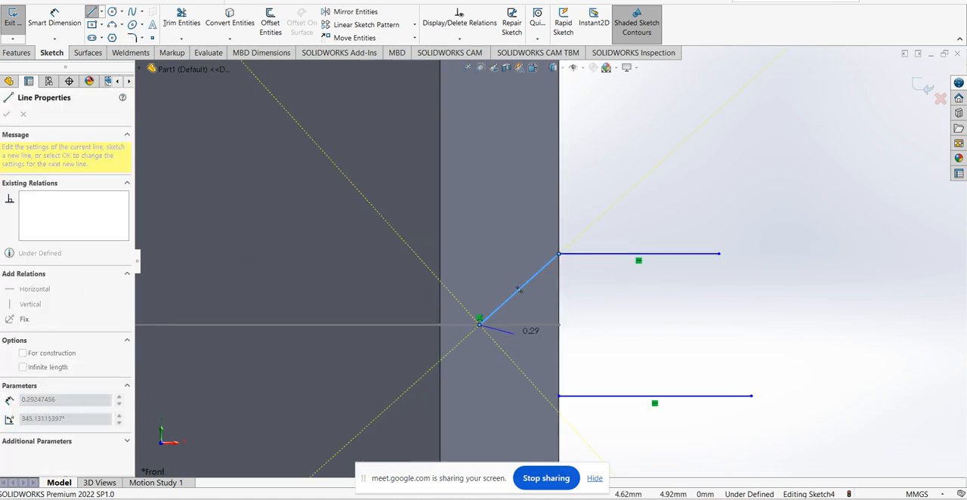
left_click(559, 396)
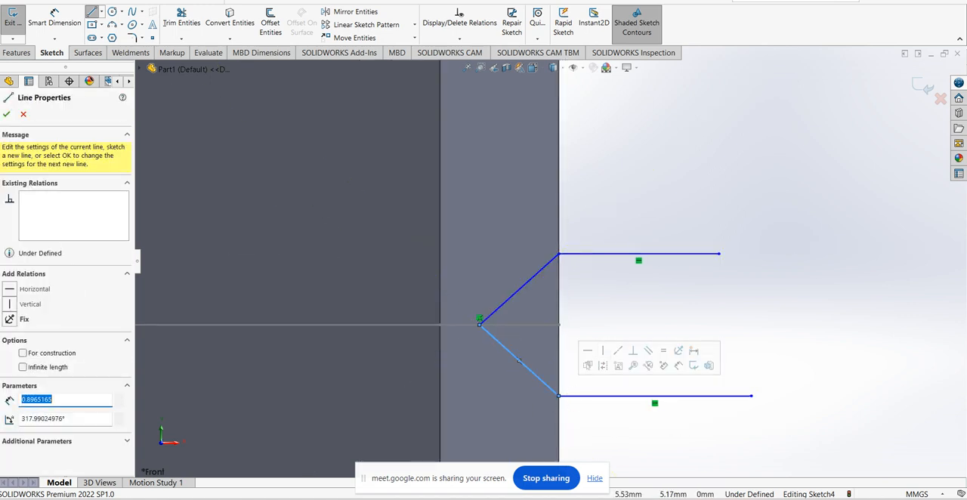
key("Escape")
Draw a horizontal centerline about 1.23 mm long outward from the V's apex
left_click(101, 12)
left_click(120, 37)
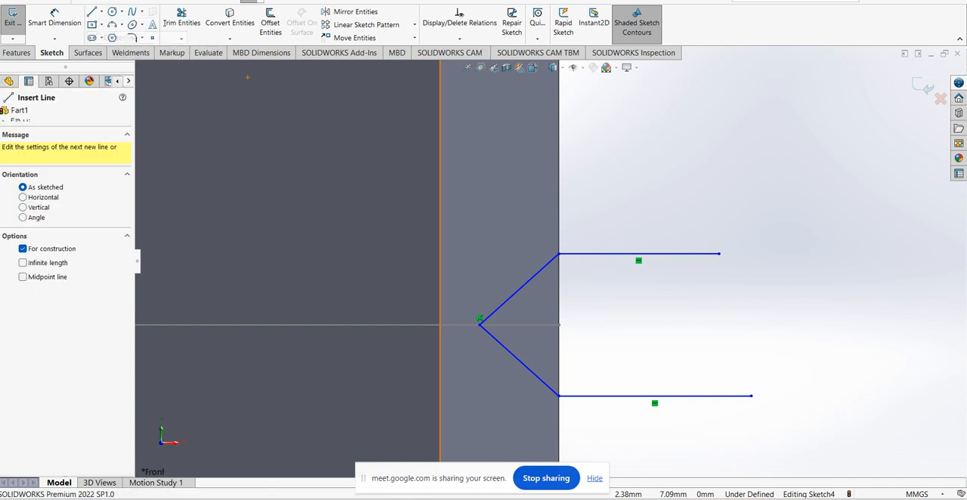
left_click(479, 325)
left_click(626, 325)
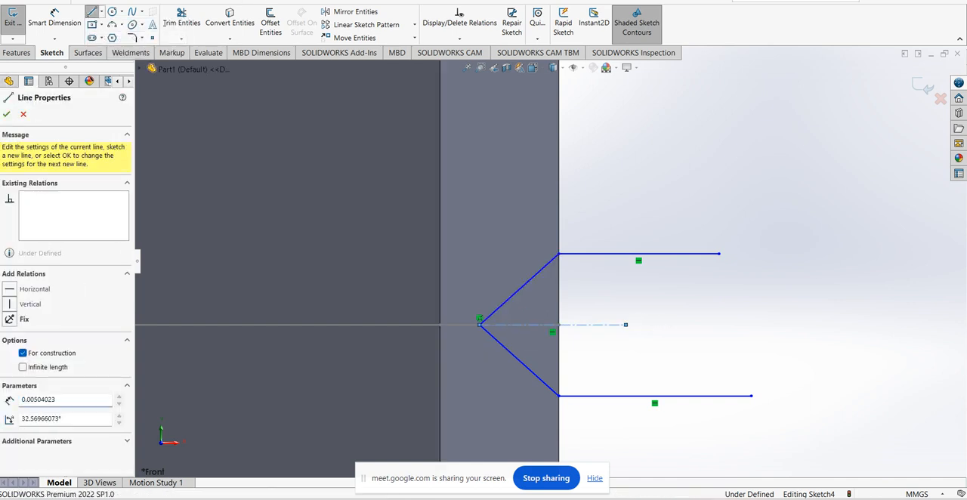
key("Escape")
Make the two lines of the V symmetric about the horizontal centerline
left_click(587, 325)
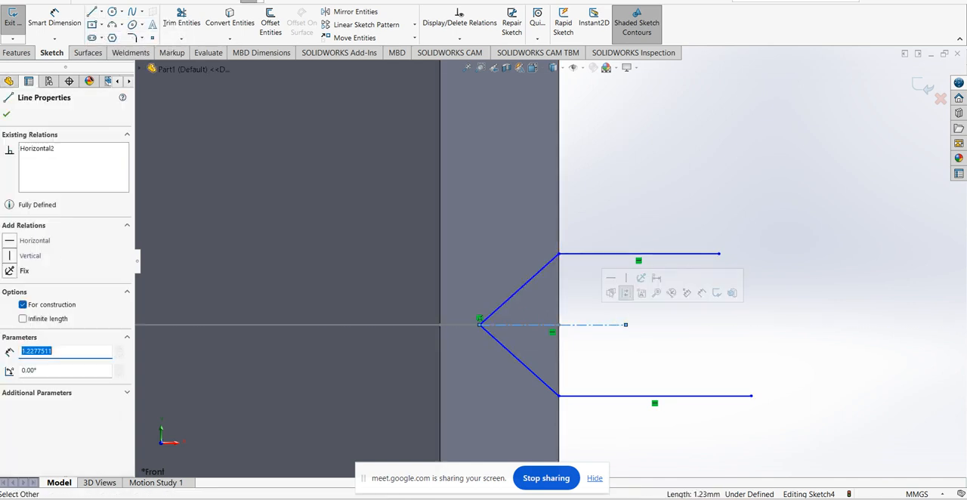
key("Escape")
left_click(522, 287)
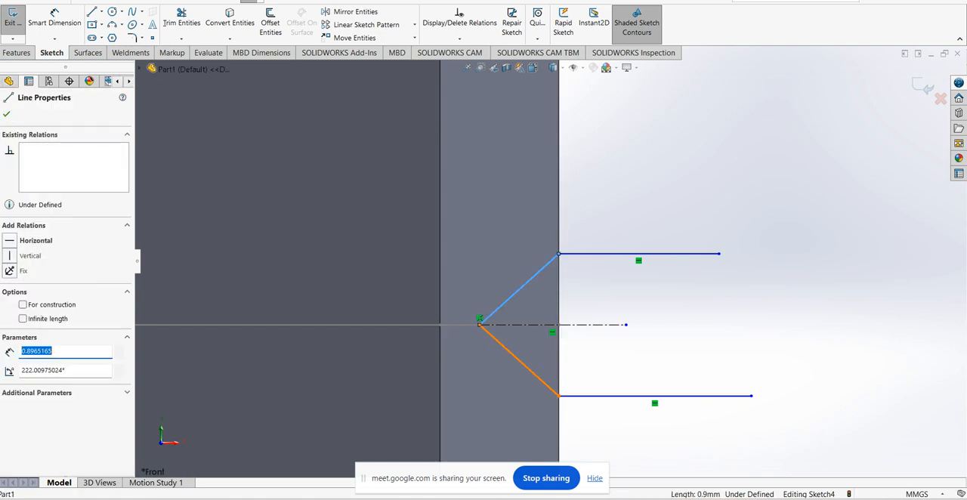
left_click(523, 363, "ctrl")
left_click(574, 325, "ctrl")
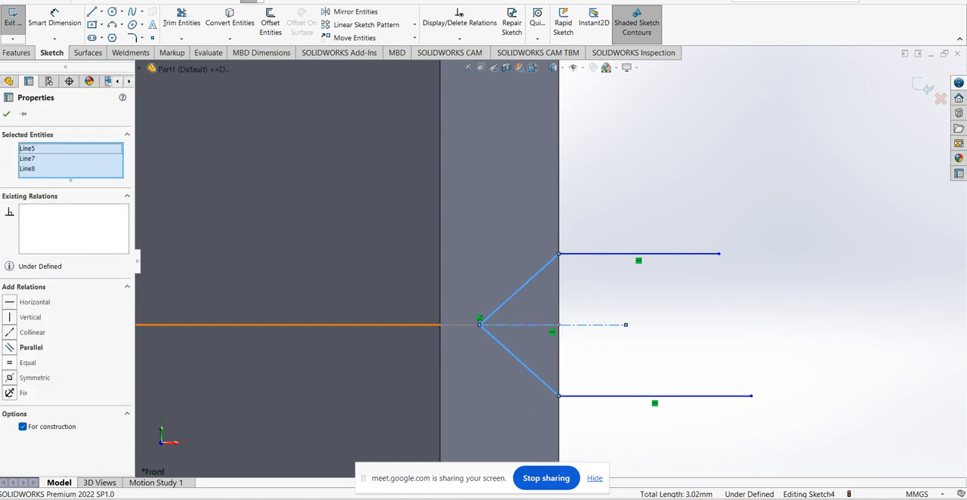
left_click(35, 377)
key("Escape")
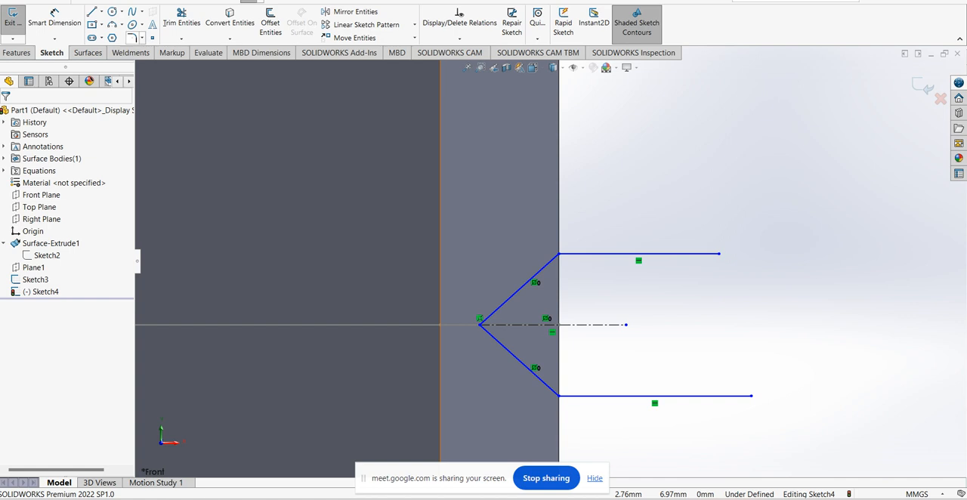
Round the apex of the V with a 0.15 mm sketch fillet
left_click(142, 38)
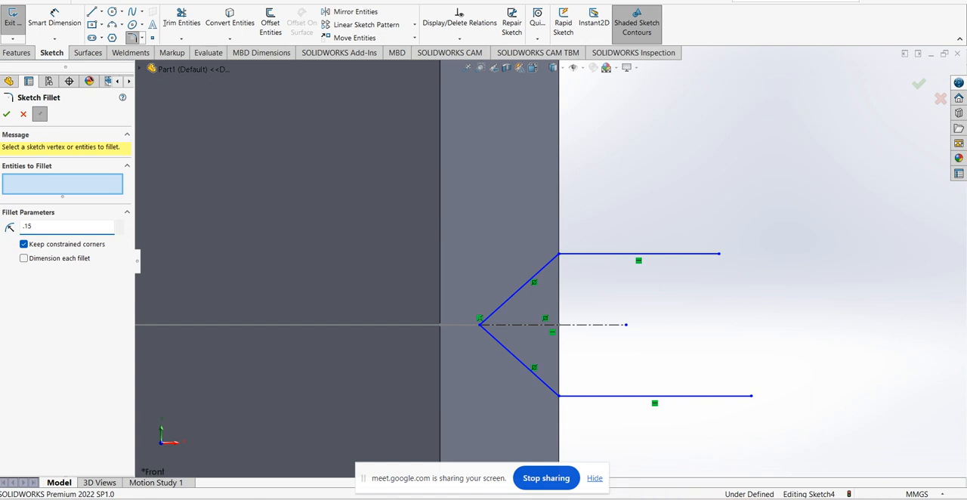
left_click(519, 289)
left_click(519, 359)
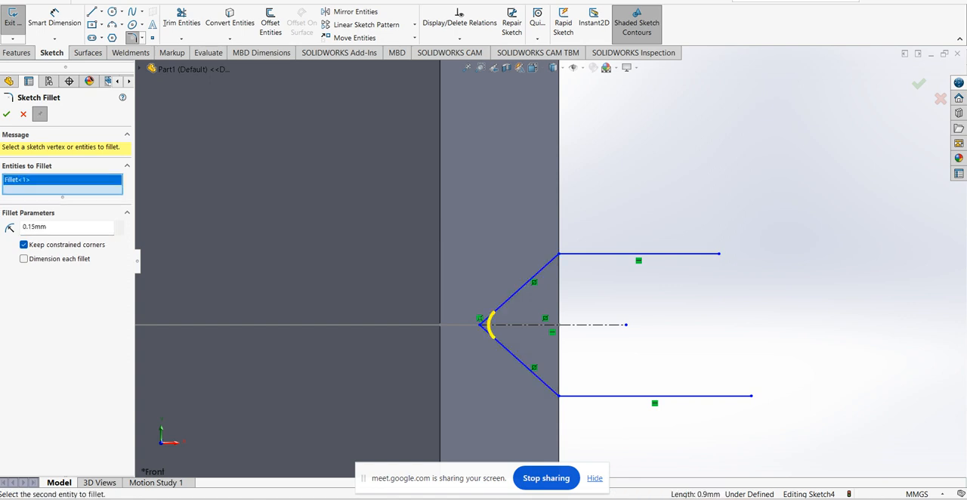
key("Return")
scroll(552, 262, "up", 2)
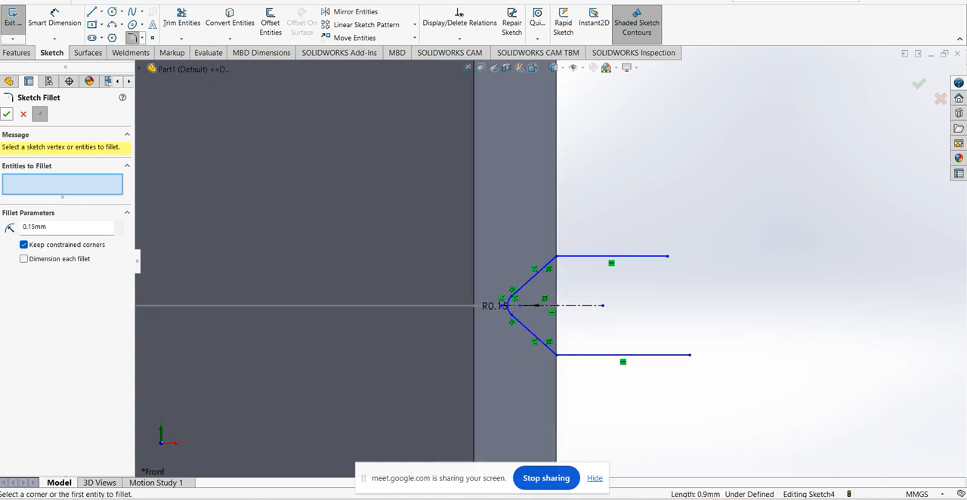
Dimension the distance between the two horizontal lines as 1 mm
left_click(55, 22)
left_click(612, 256)
left_click(582, 355)
left_click(654, 318)
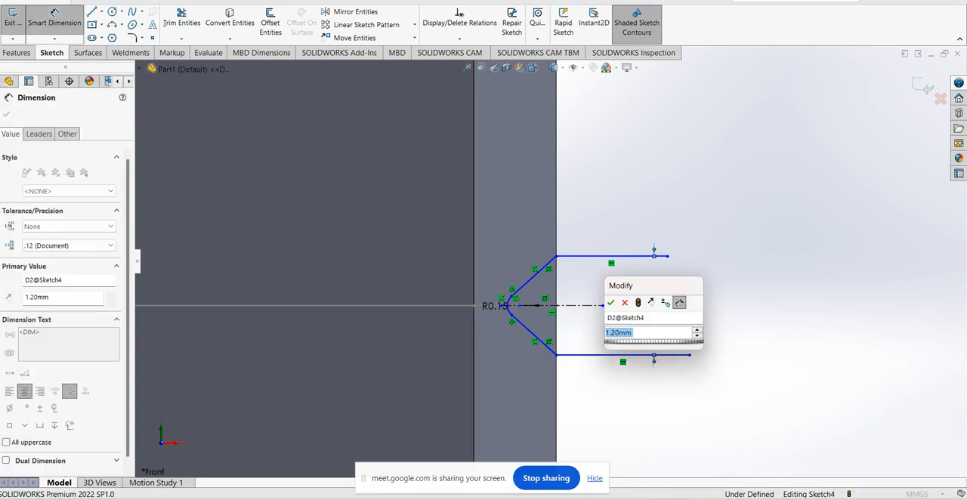
type("1")
key("Return")
key("Escape")
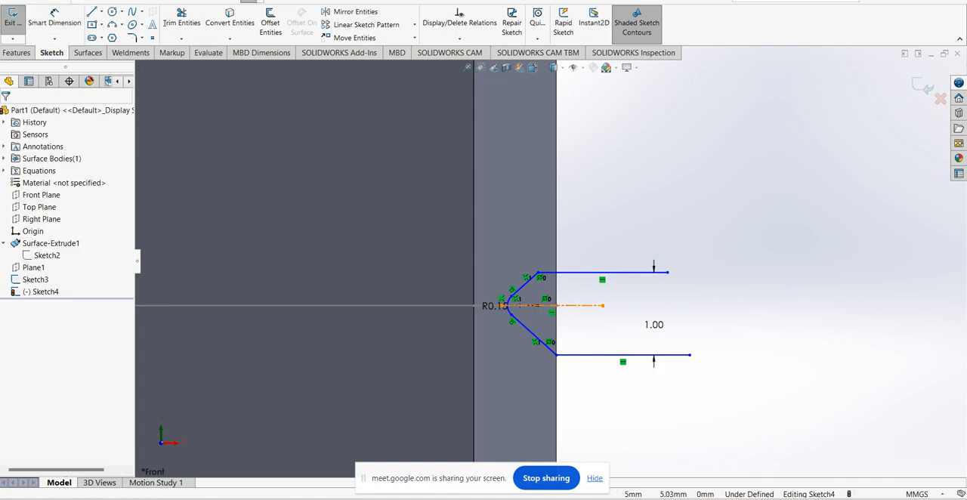
Make the upper horizontal line's inner endpoint coincident with the tube's outer vertical edge
scroll(556, 294, "down", 3)
left_click(523, 257)
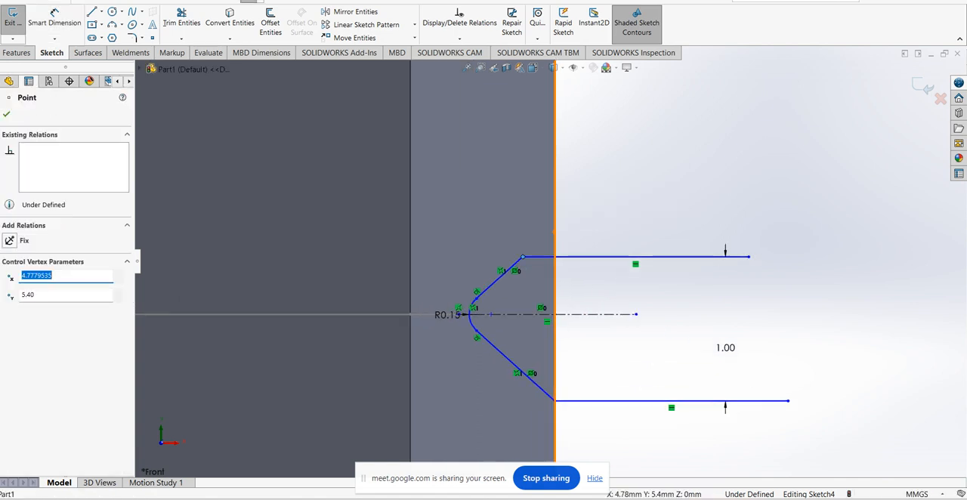
left_click(556, 232, "ctrl")
left_click(36, 308)
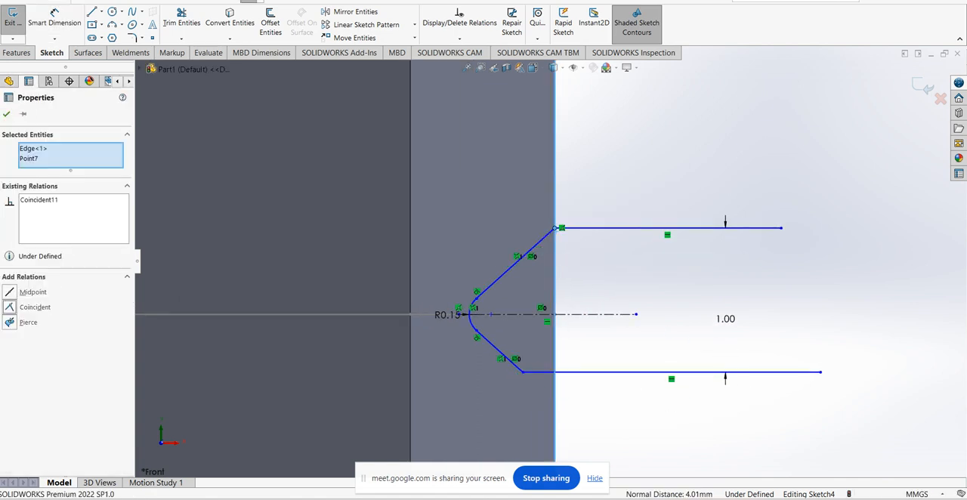
key("Escape")
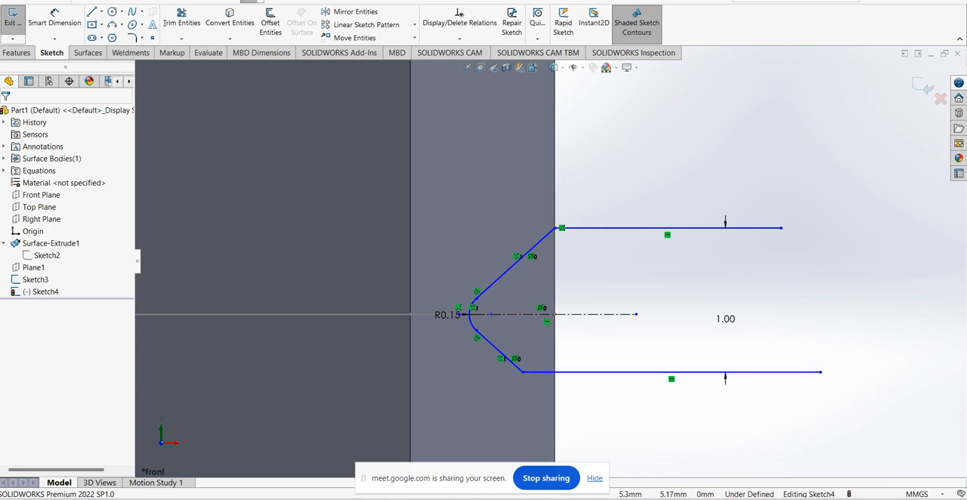
Make the two horizontal lines symmetric about the centerline
left_click(681, 227)
left_click(642, 373, "ctrl")
left_click(594, 314, "ctrl")
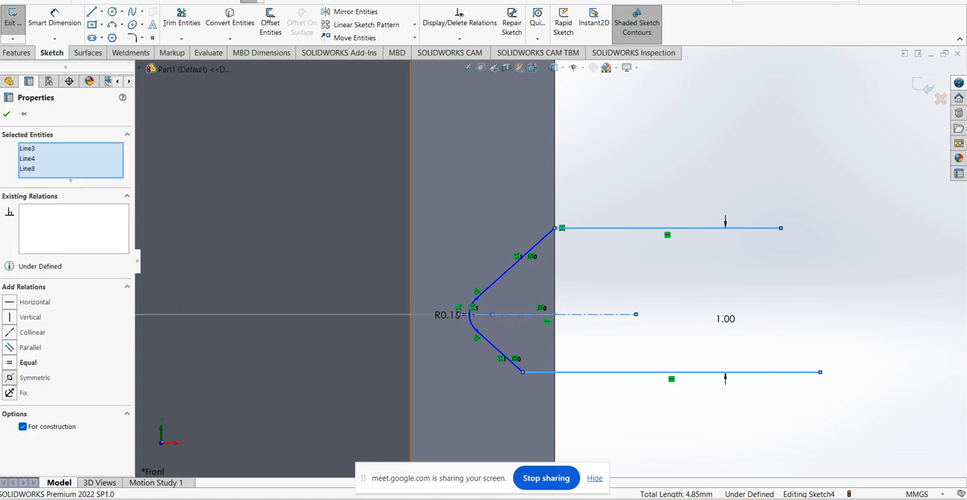
left_click(35, 378)
key("Escape")
scroll(551, 260, "up", 2)
scroll(520, 297, "down", 1)
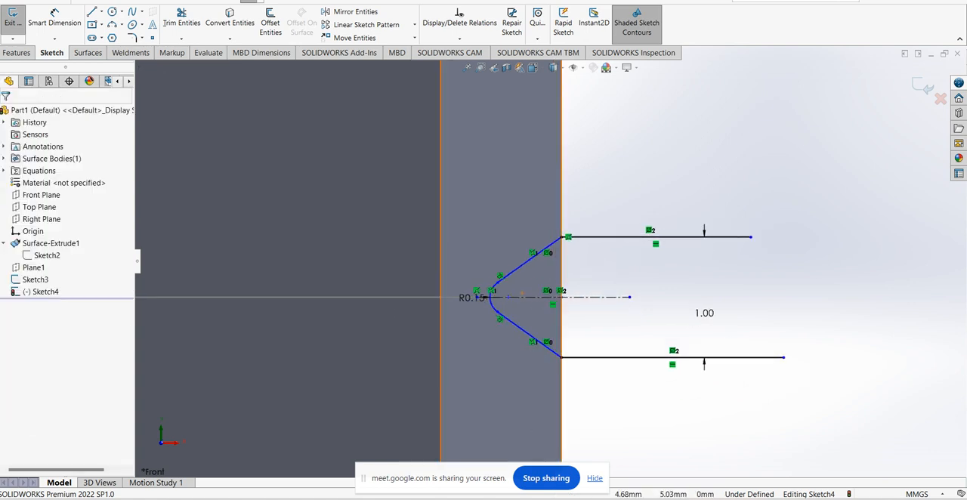
Dimension the fillet arc's center 0.40 mm from the tube's outer vertical edge
scroll(517, 298, "down", 2)
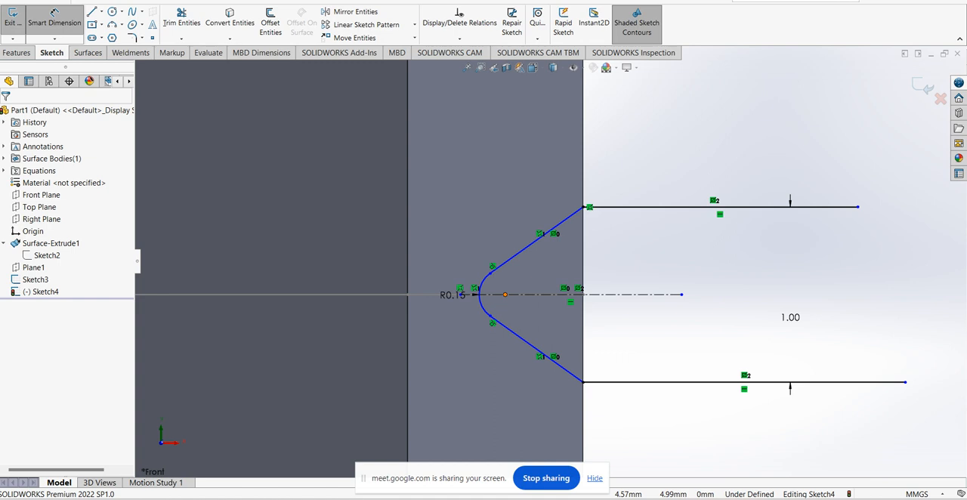
left_click(504, 294)
left_click(583, 265)
left_click(601, 172)
type("0.5")
key("Return")
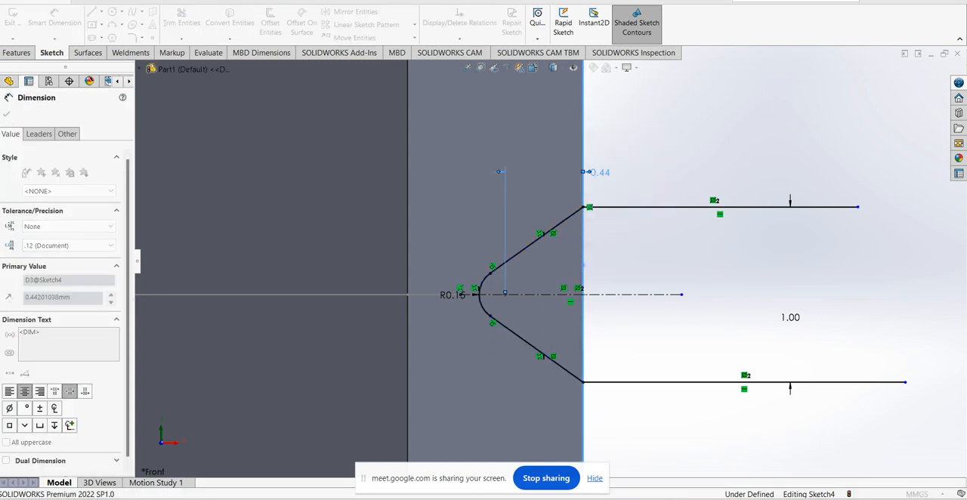
left_click(707, 261)
scroll(707, 260, "up", 5)
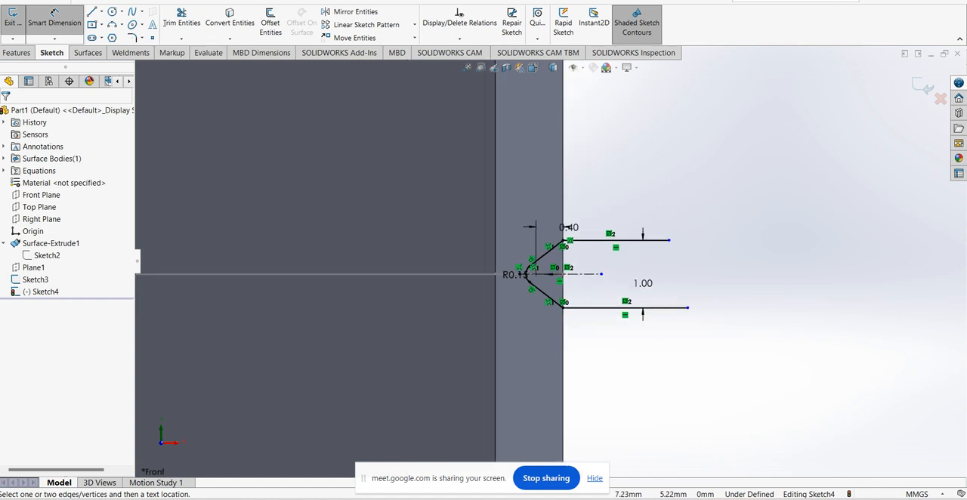
key("Escape")
Shorten both horizontal lines so their outer ends lie at X of about 5.7 mm, and exit the sketch
left_click_drag(687, 307, 610, 307)
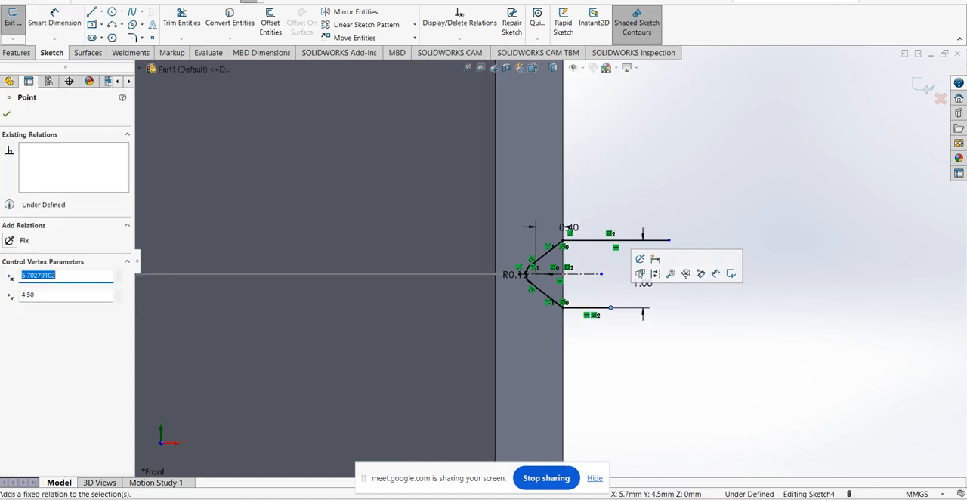
left_click_drag(669, 240, 610, 240)
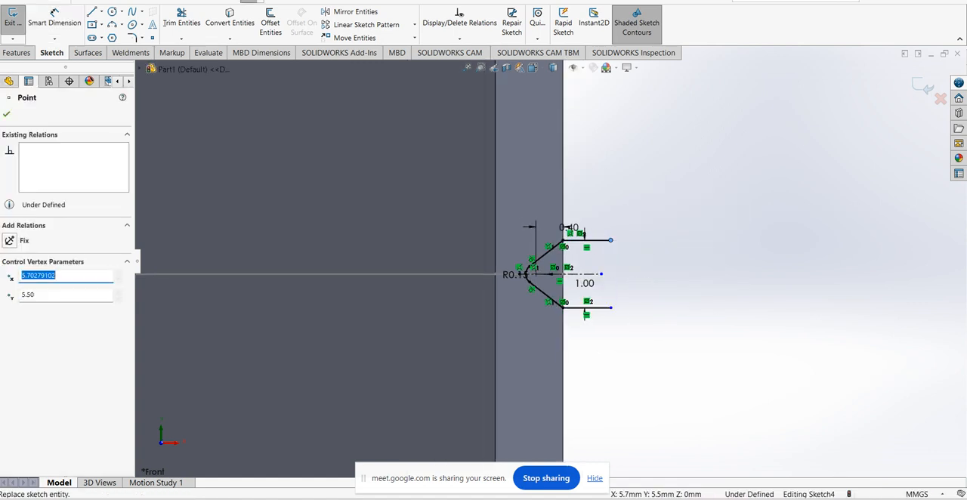
key("ctrl+b")
Create a swept surface using the groove sketch as profile and the closed outline sketch around the tube as path
scroll(559, 227, "up", 3)
middle_click_drag(557, 225, 521, 241)
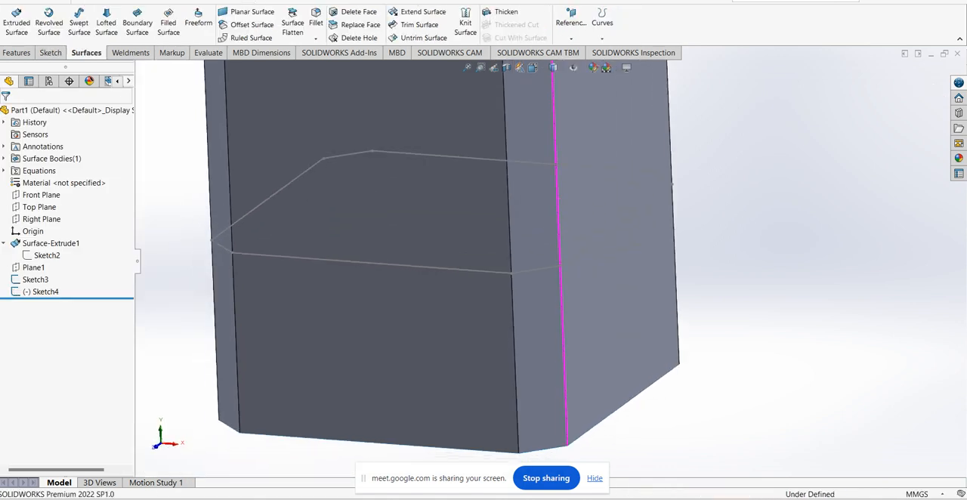
scroll(521, 241, "up", 2)
scroll(611, 230, "up", 1)
middle_click_drag(611, 231, 664, 218)
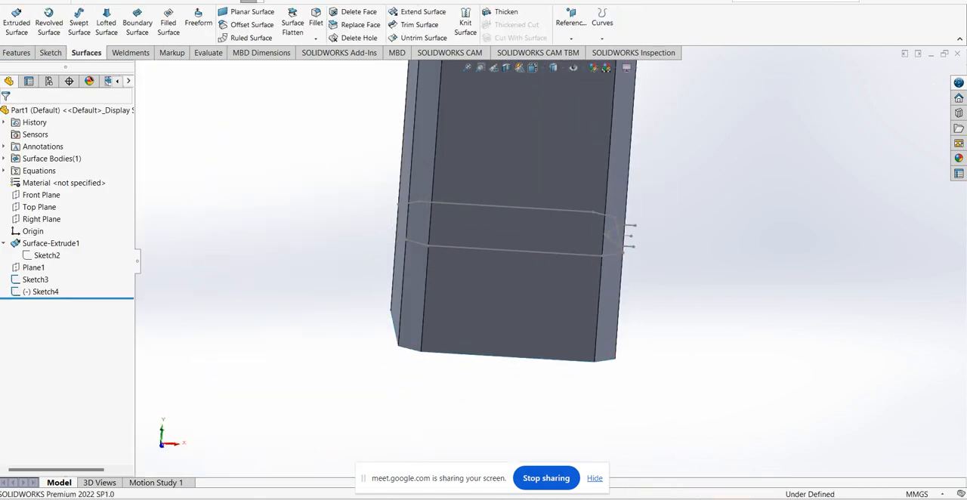
left_click(78, 21)
mouse_move(644, 226)
middle_mouse_down()
mouse_move(594, 235)
mouse_move(654, 227)
middle_mouse_up()
scroll(594, 235, "up", 1)
left_click(655, 227)
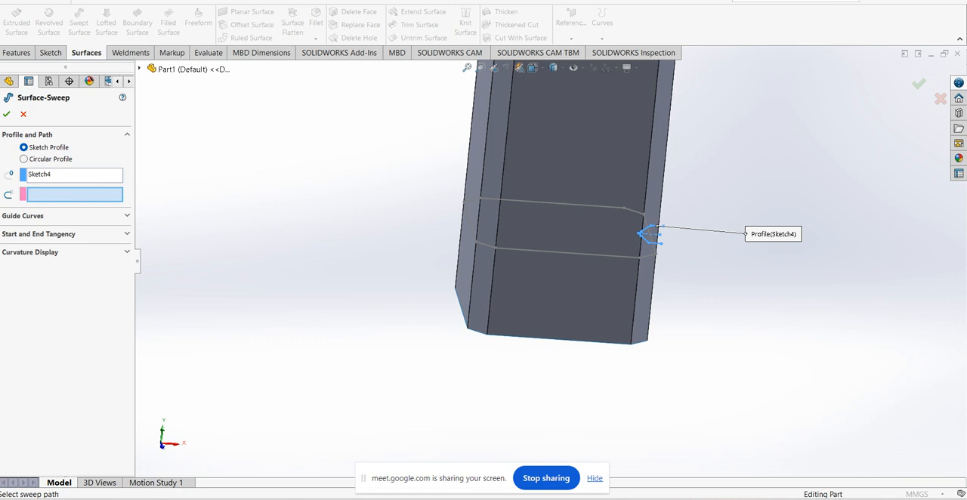
left_click(591, 204)
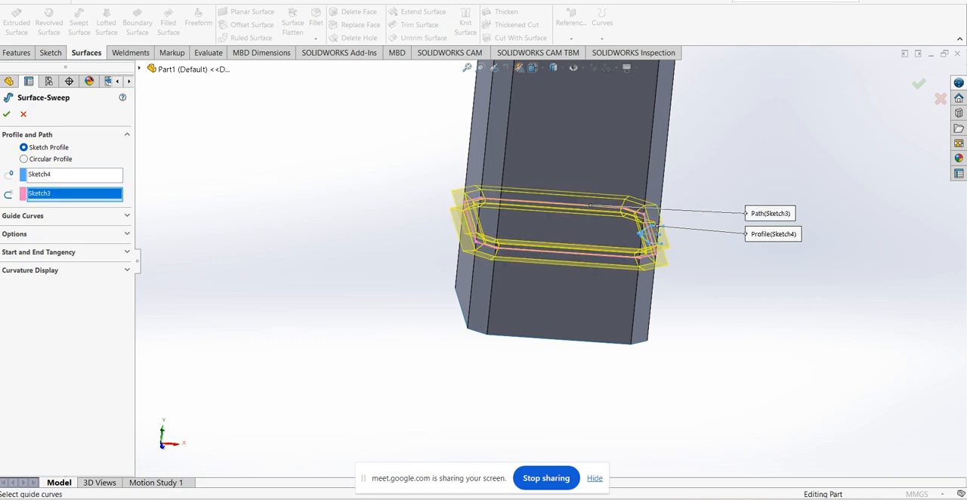
left_click(6, 114)
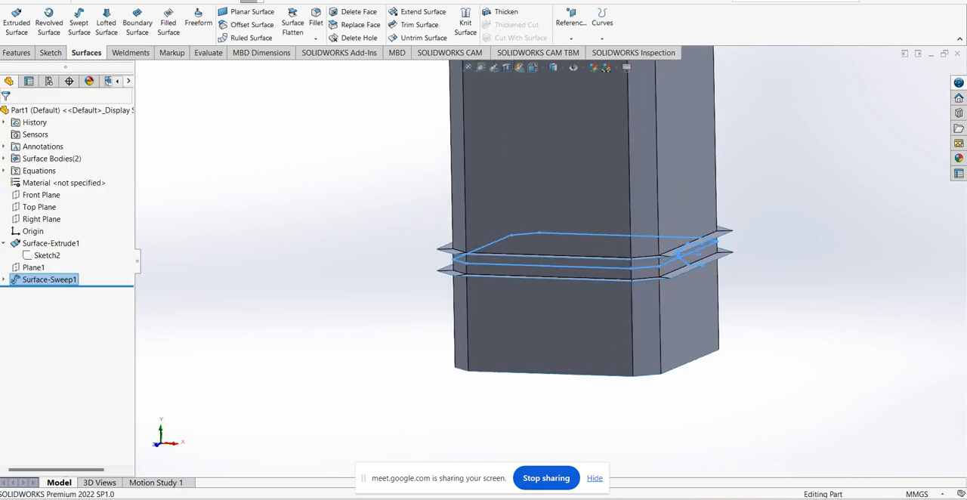
Examine the swept groove surface where it wraps around the tube's faces and chamfered corners
left_click(799, 236)
scroll(799, 236, "down", 2)
middle_click_drag(704, 259, 675, 259)
scroll(661, 209, "up", 1)
scroll(665, 206, "down", 1)
scroll(666, 206, "up", 2)
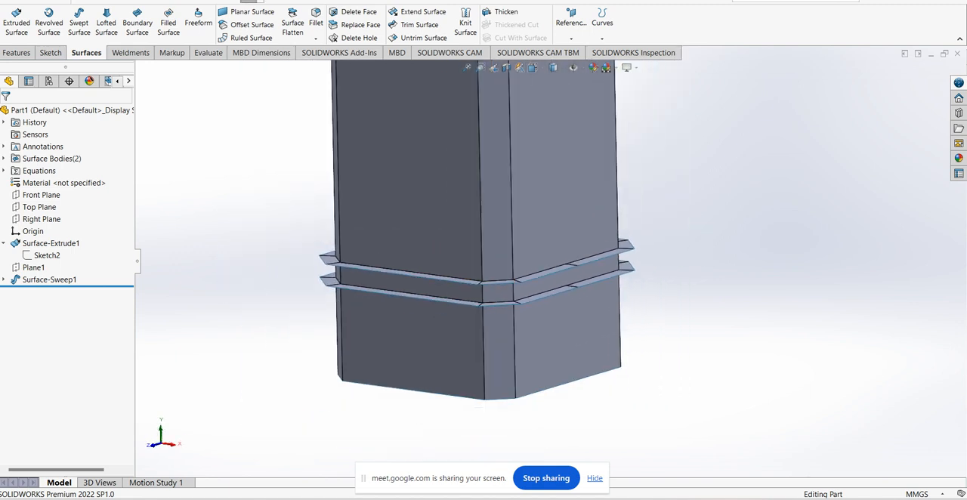
scroll(608, 202, "up", 2)
scroll(603, 201, "down", 3)
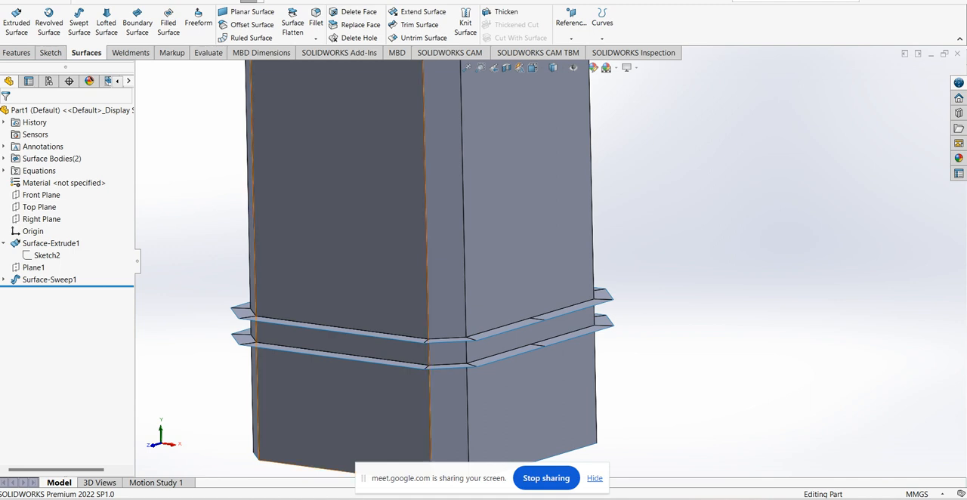
Start a linear pattern of bodies and choose the swept groove surface as the body to pattern
left_click(48, 279)
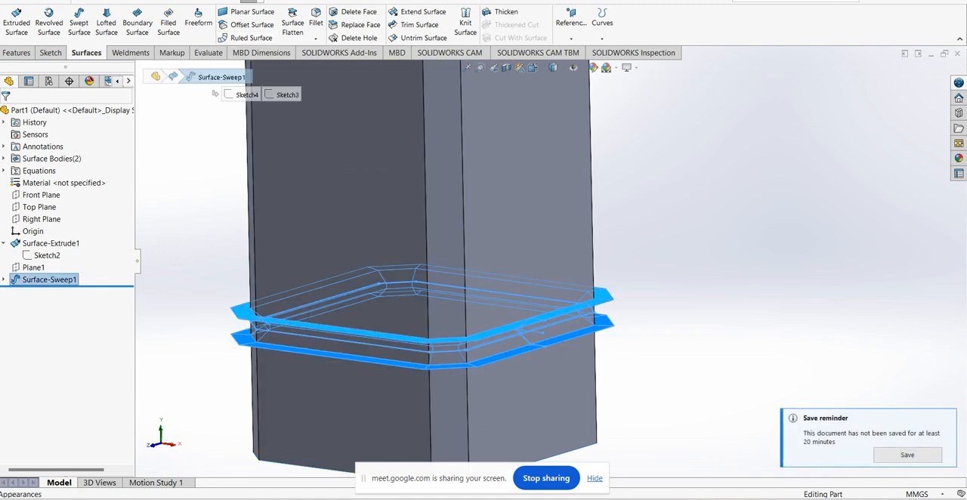
left_click(16, 53)
key("Escape")
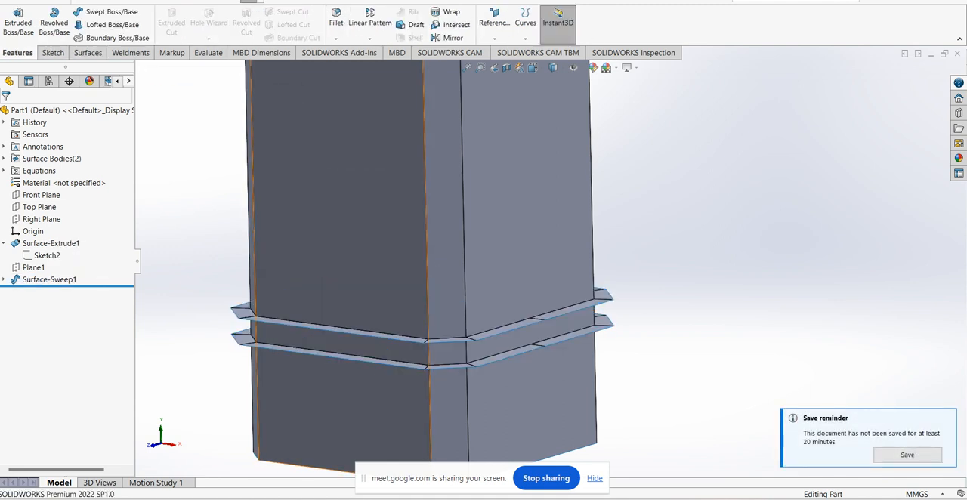
left_click(369, 39)
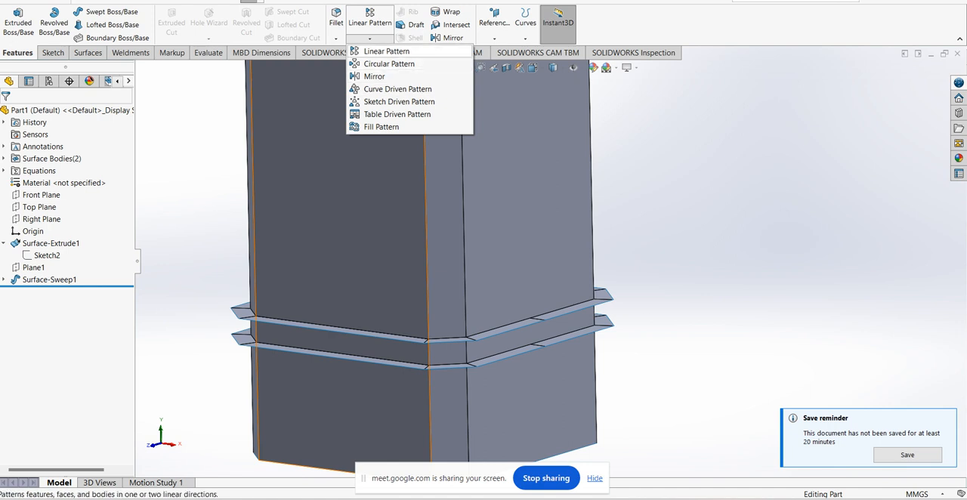
left_click(386, 50)
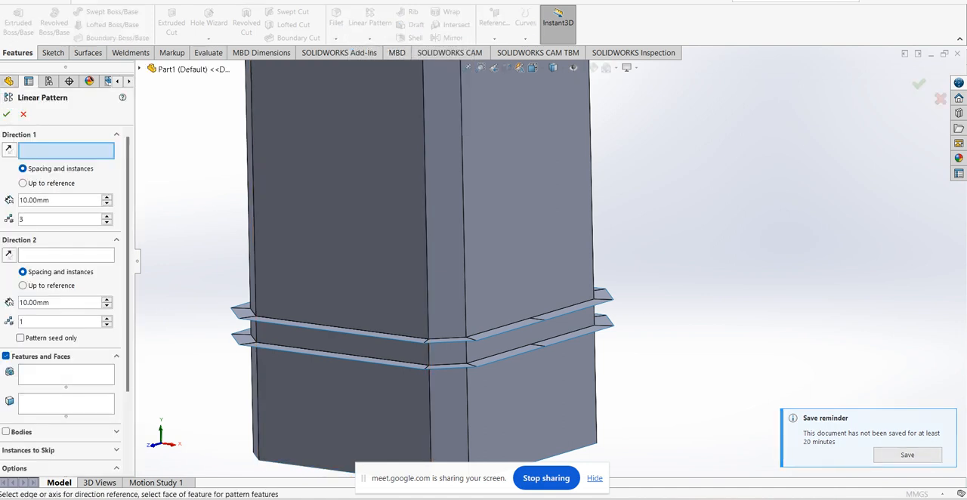
scroll(60, 303, "down", 3)
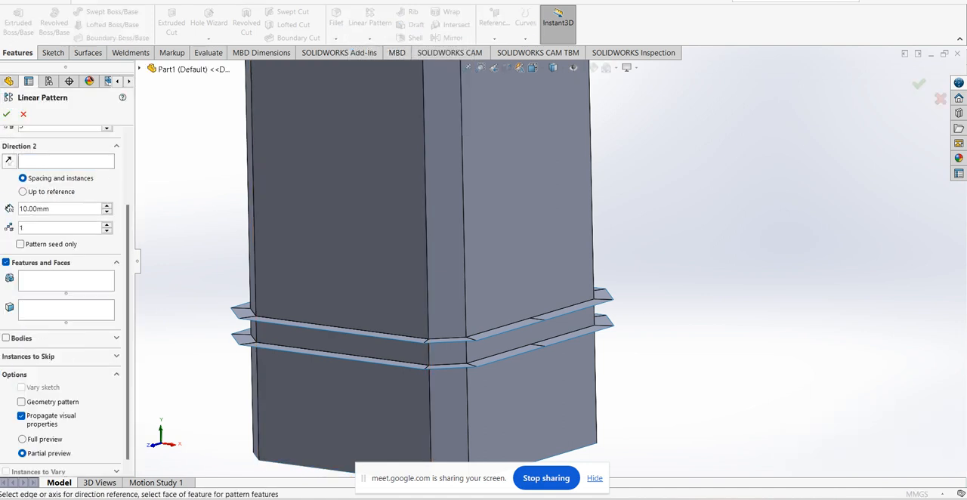
left_click(6, 339)
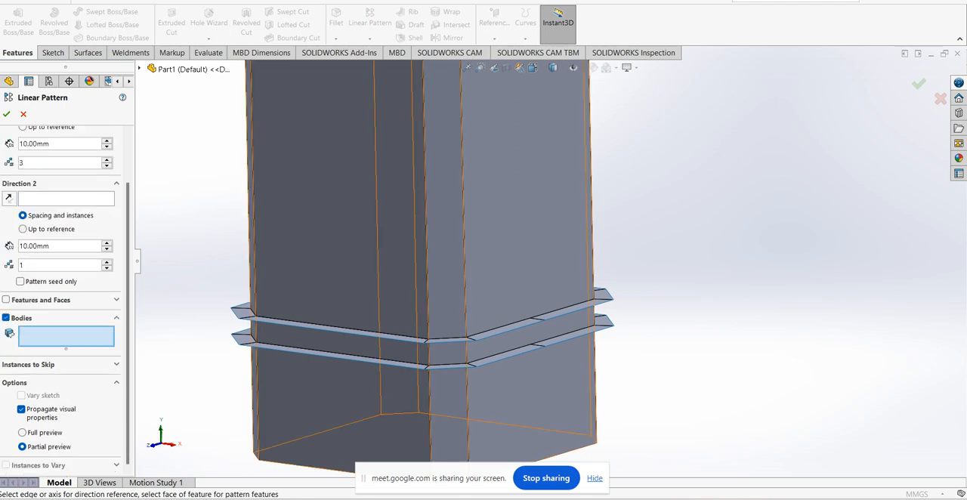
left_click(355, 332)
scroll(552, 253, "up", 3)
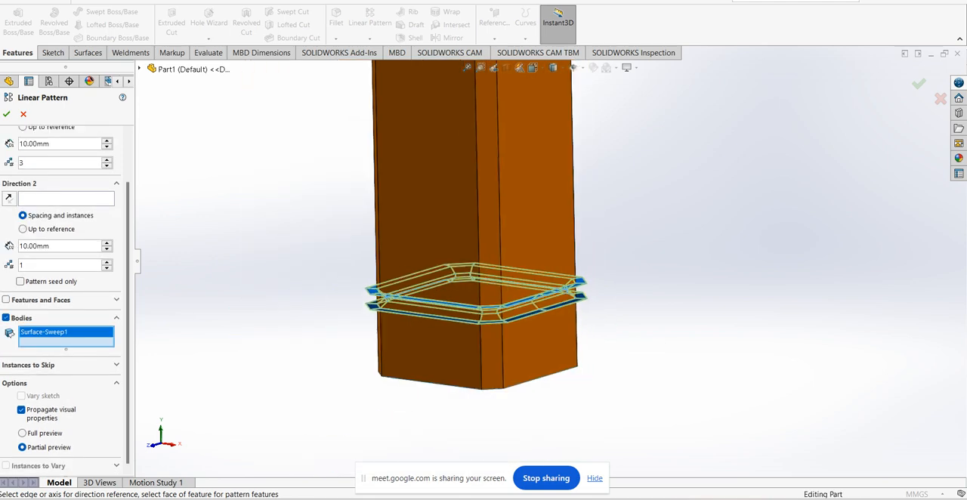
scroll(64, 303, "up", 2)
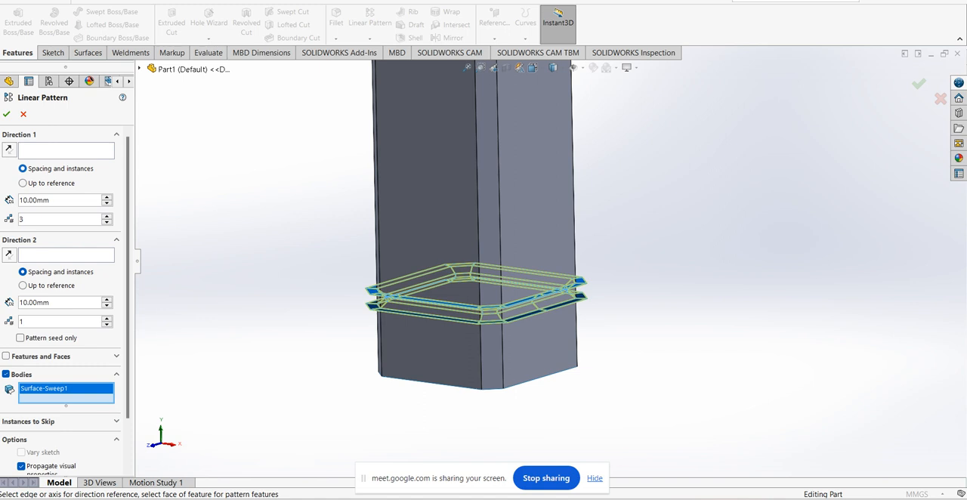
Use the tube's vertical corner edge as the first pattern direction and set the spacing to 3 mm
left_click(66, 150)
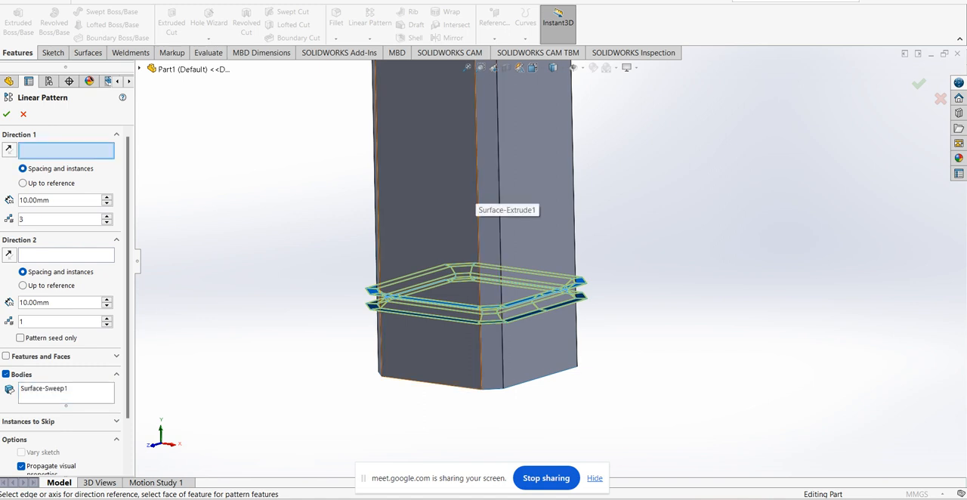
left_click(477, 200)
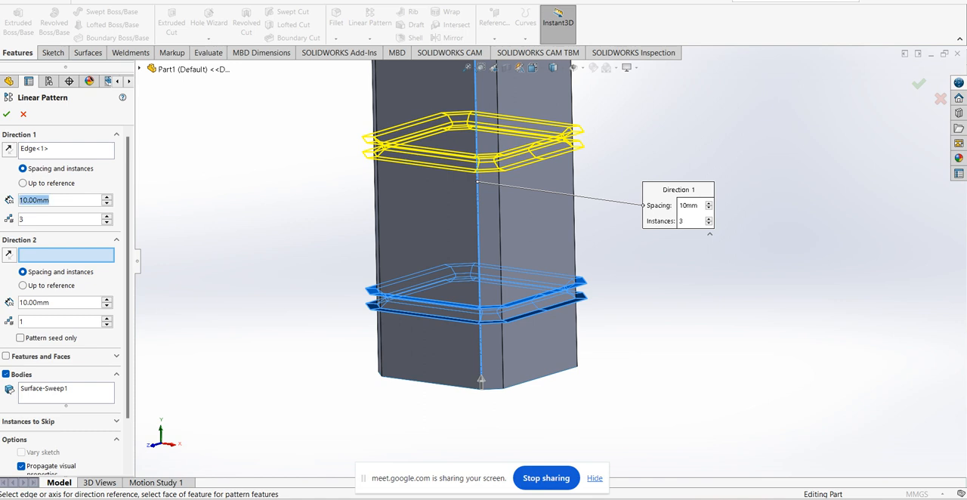
type("3")
key("Return")
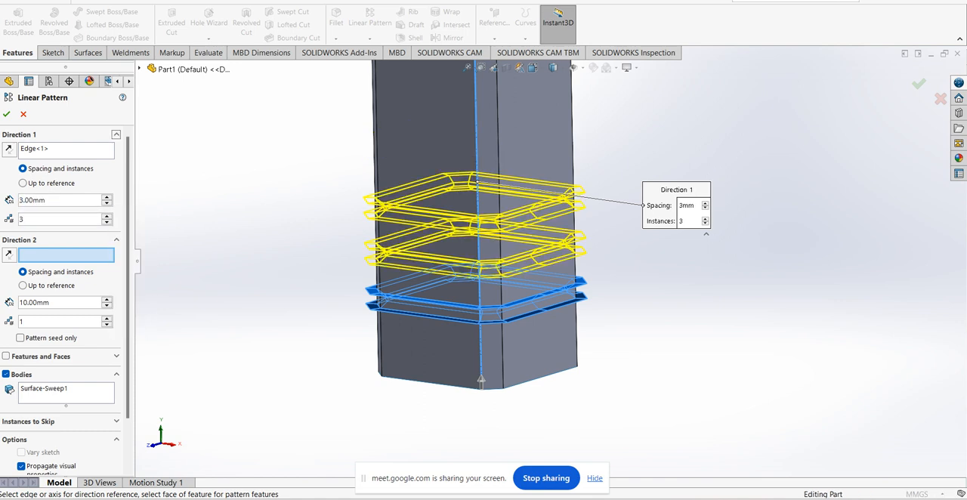
Try a pattern spacing of 2 mm and settle on 2.50 mm
scroll(550, 280, "up", 2)
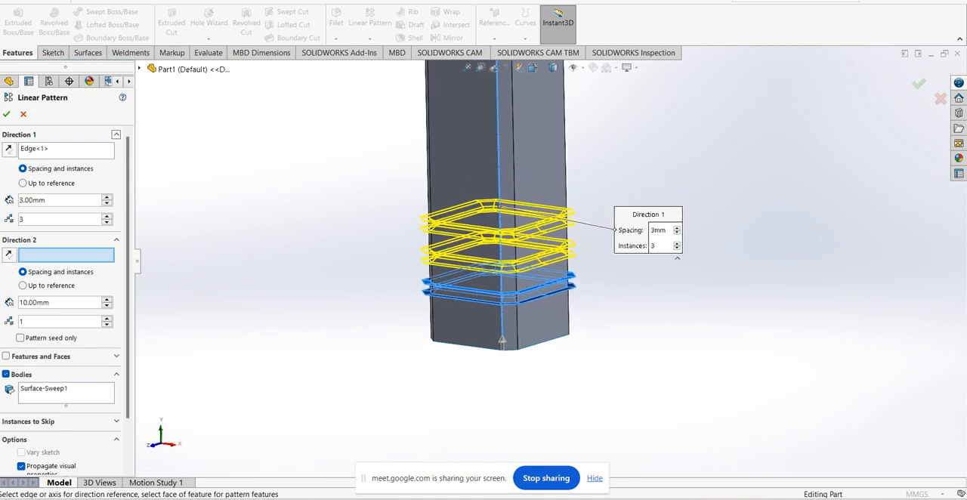
type("2")
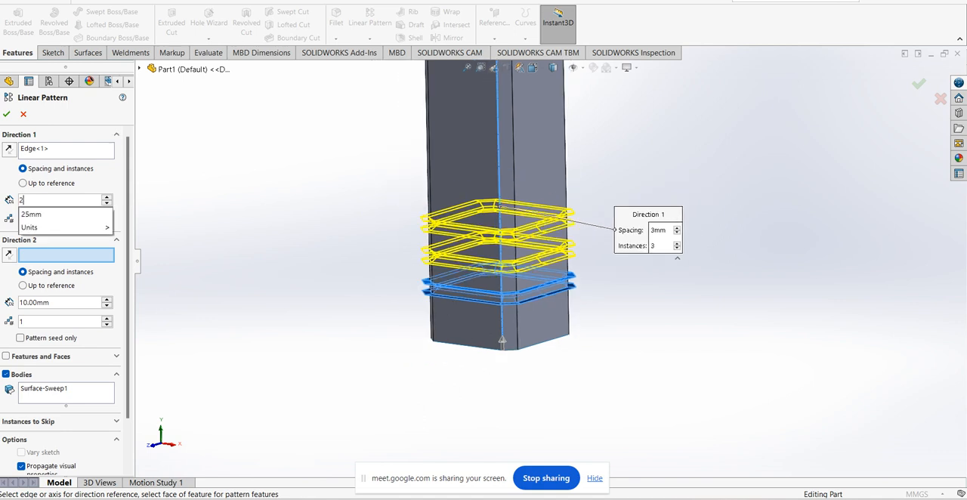
key("Return")
middle_click_drag(532, 284, 515, 291)
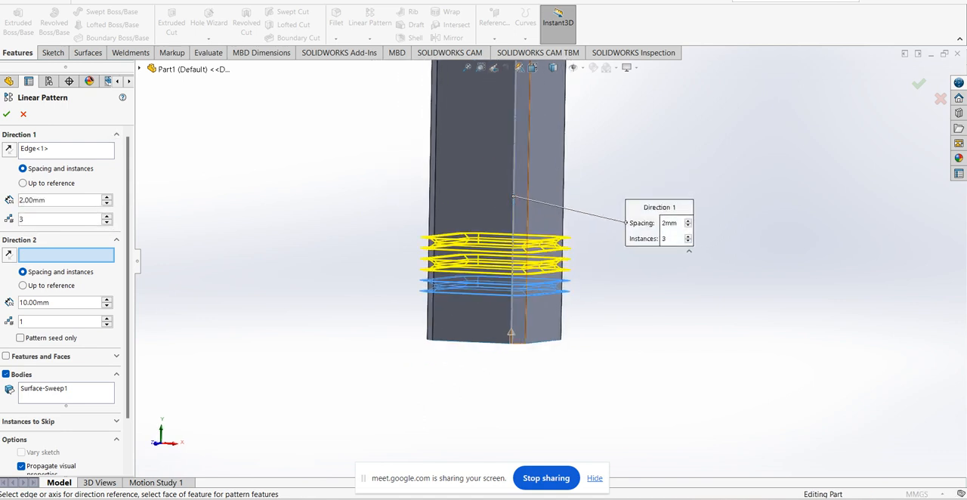
type(".5")
key("Return")
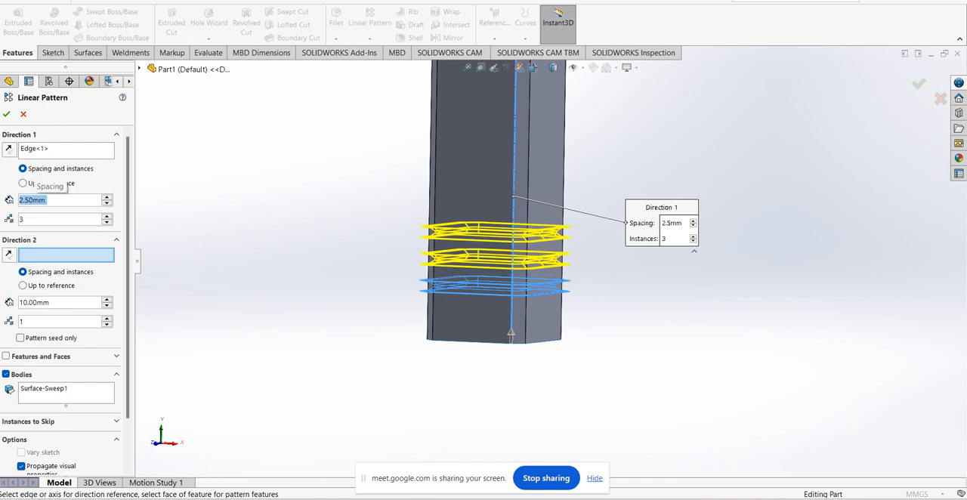
key("Return")
Raise the number of pattern instances to 10 along the tube's height and create the pattern
scroll(549, 265, "up", 3)
middle_click_drag(571, 157, 556, 153)
scroll(556, 153, "down", 3)
key("Up")
key("Up")
key("Up")
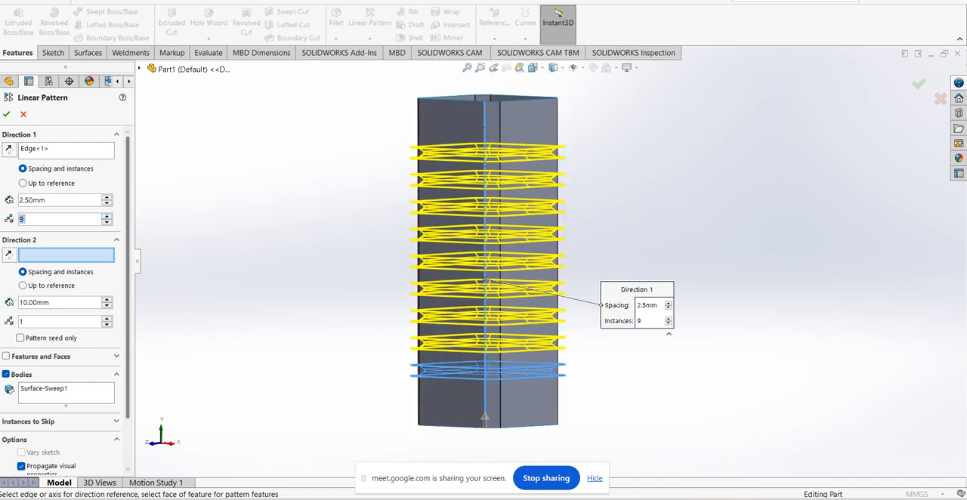
key("Up")
middle_click_drag(529, 226, 559, 261)
key("Return")
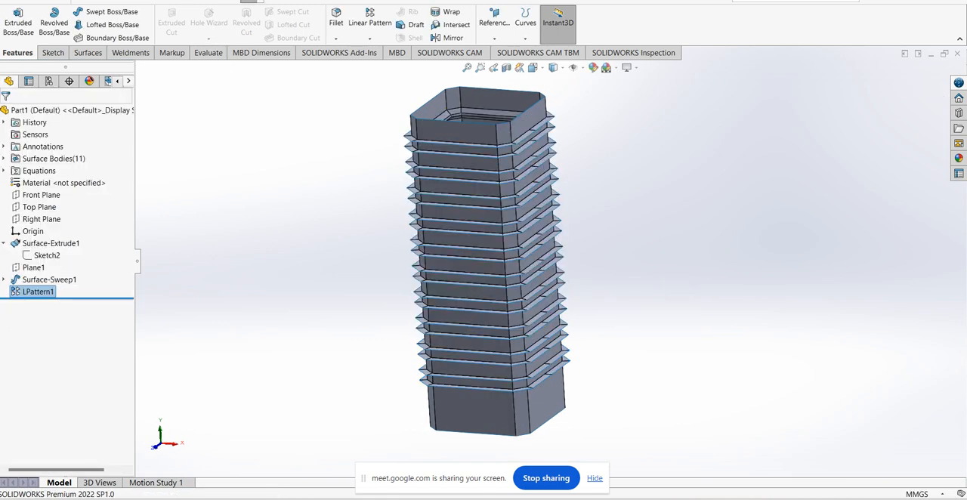
Start a mutual surface trim with the nine patterned grooves, the extruded tube and the original swept groove as its surfaces
scroll(583, 401, "down", 1)
middle_click_drag(584, 400, 556, 407)
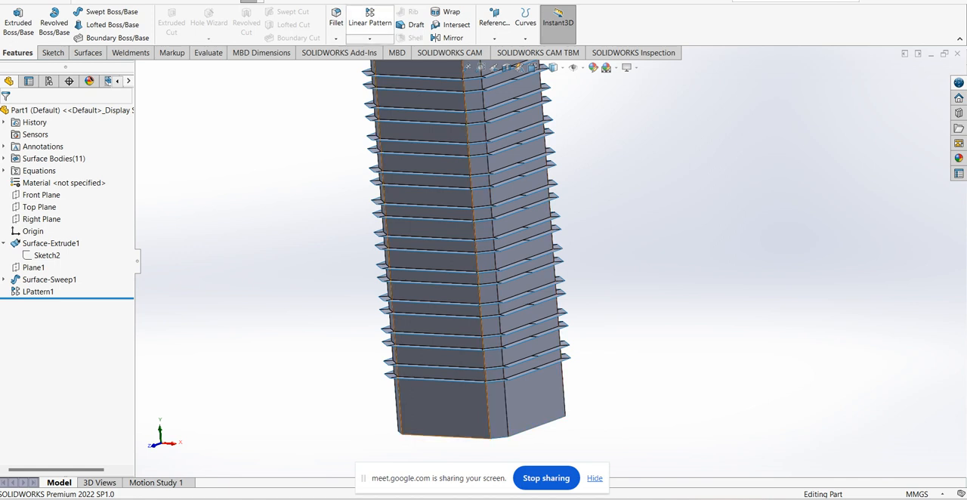
left_click(88, 53)
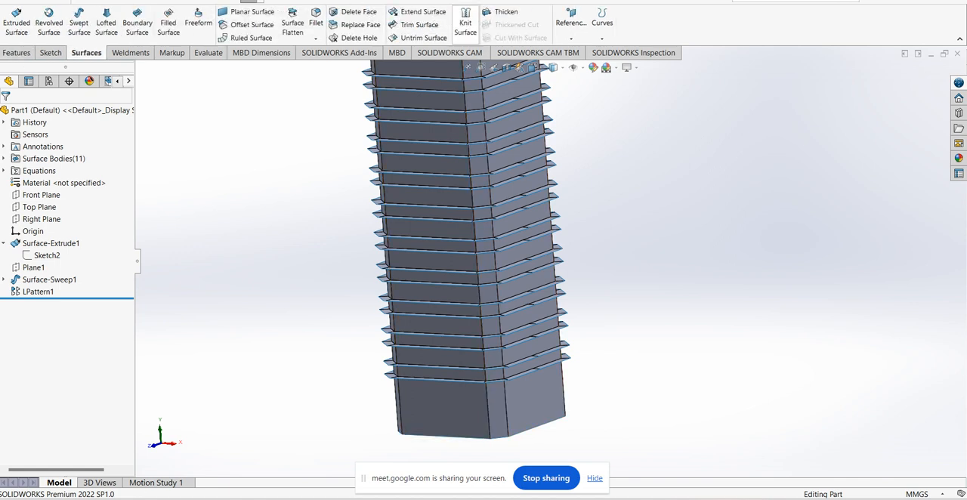
left_click(419, 24)
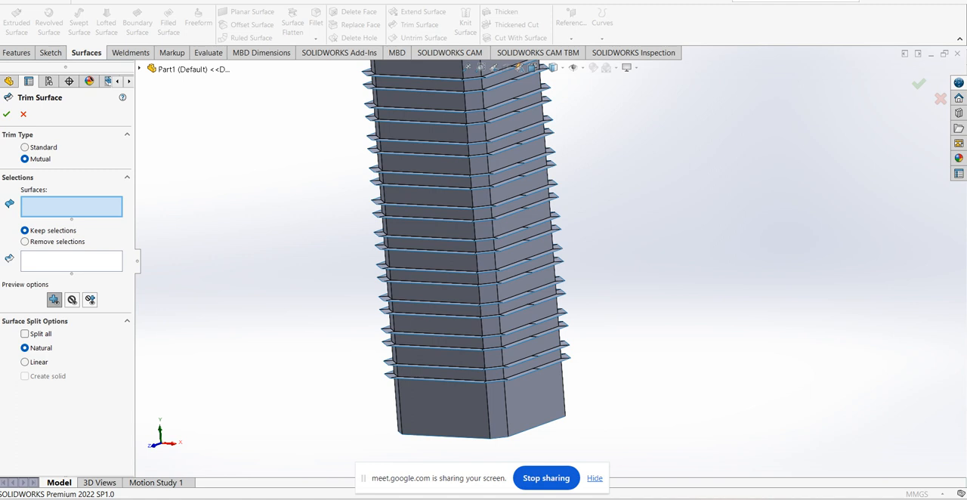
scroll(551, 231, "up", 3)
mouse_move(366, 110)
left_mouse_down()
mouse_move(458, 250)
mouse_move(668, 332)
left_mouse_up()
mouse_move(619, 414)
left_mouse_down()
mouse_move(498, 56)
mouse_move(371, 114)
left_mouse_up()
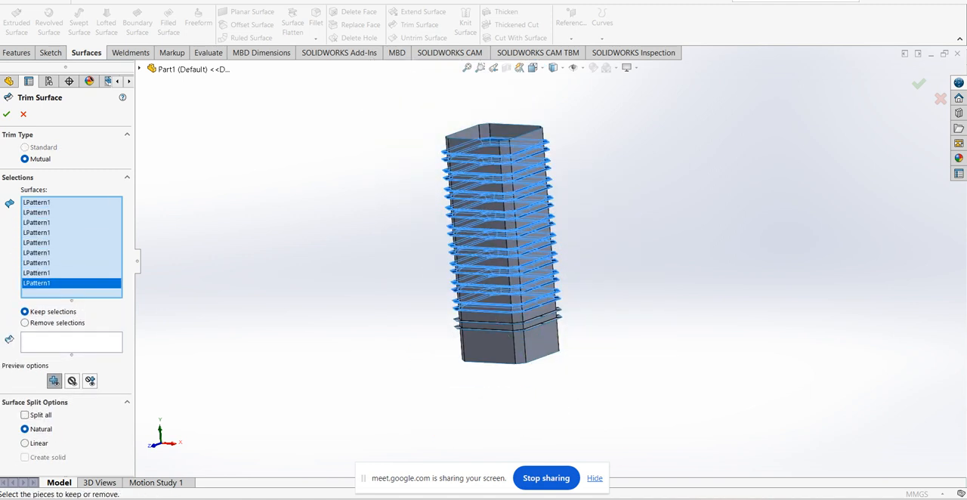
left_click(499, 347)
scroll(563, 349, "down", 3)
scroll(563, 314, "down", 5)
left_click(552, 261)
scroll(552, 262, "up", 8)
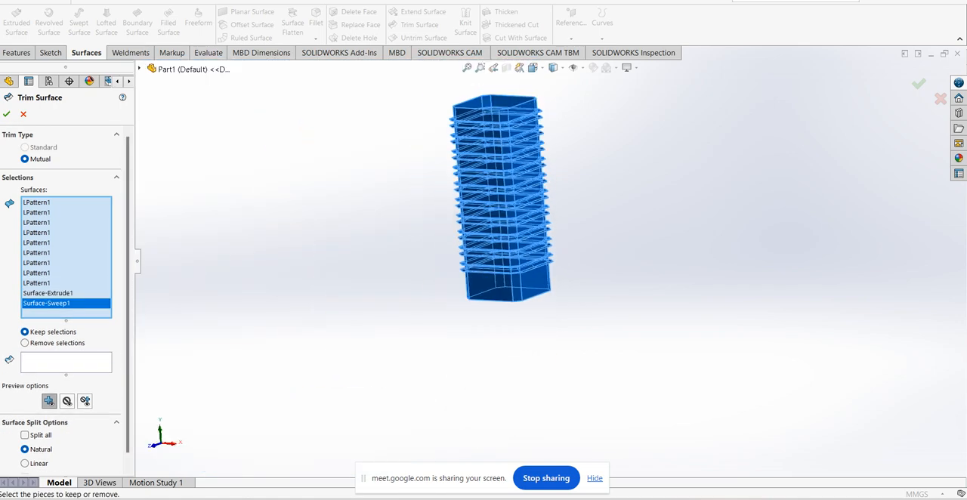
Set the trim to remove selections and pick the lowest groove's two protruding flanges and the tube band between them
scroll(501, 224, "down", 2)
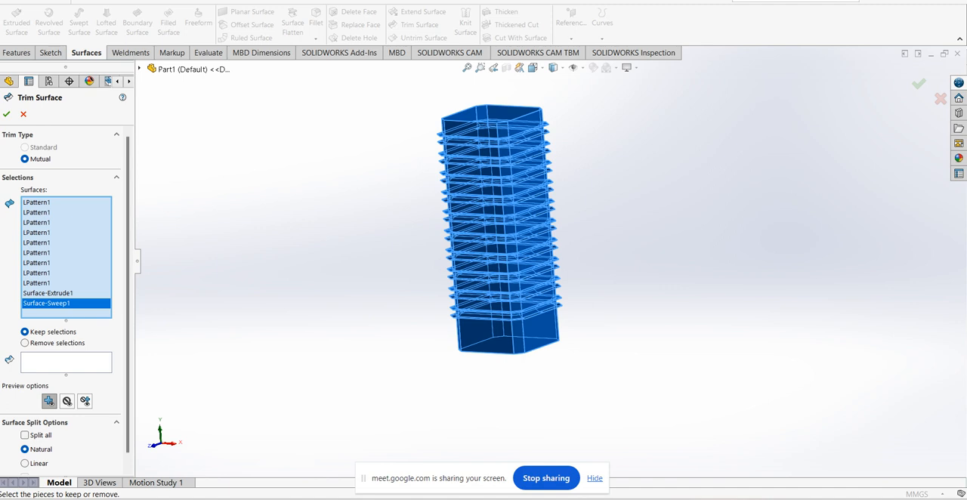
scroll(597, 302, "down", 3)
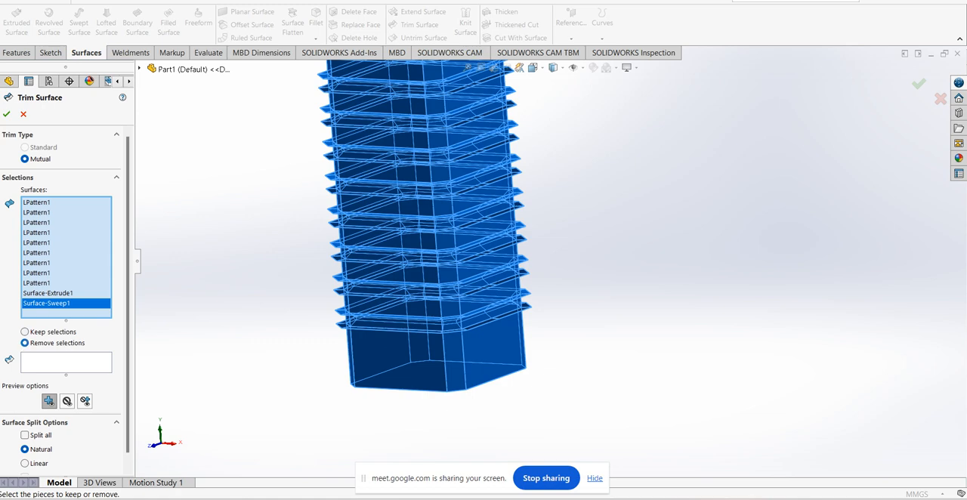
scroll(526, 355, "down", 4)
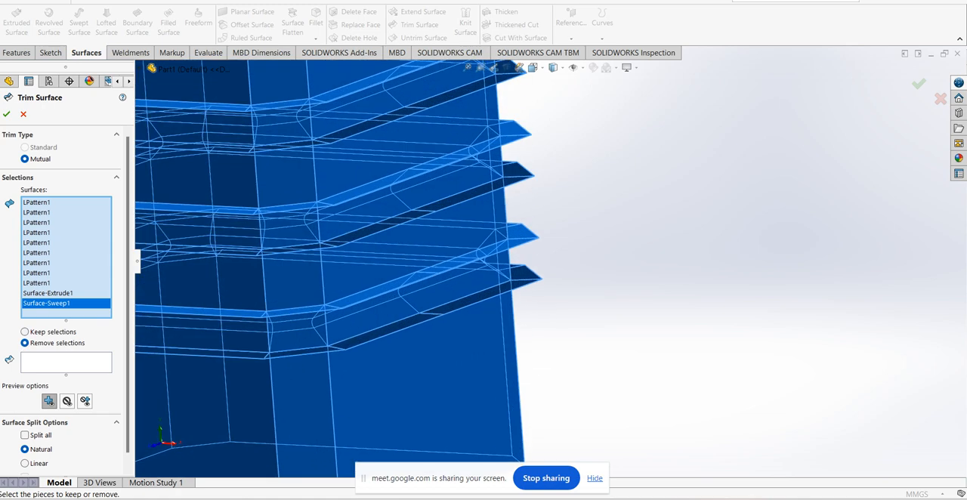
left_click(66, 362)
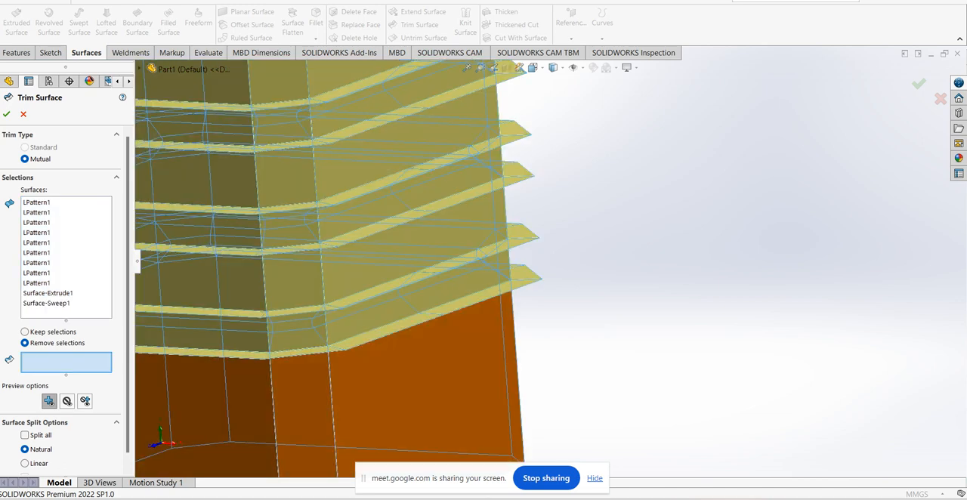
left_click(521, 234)
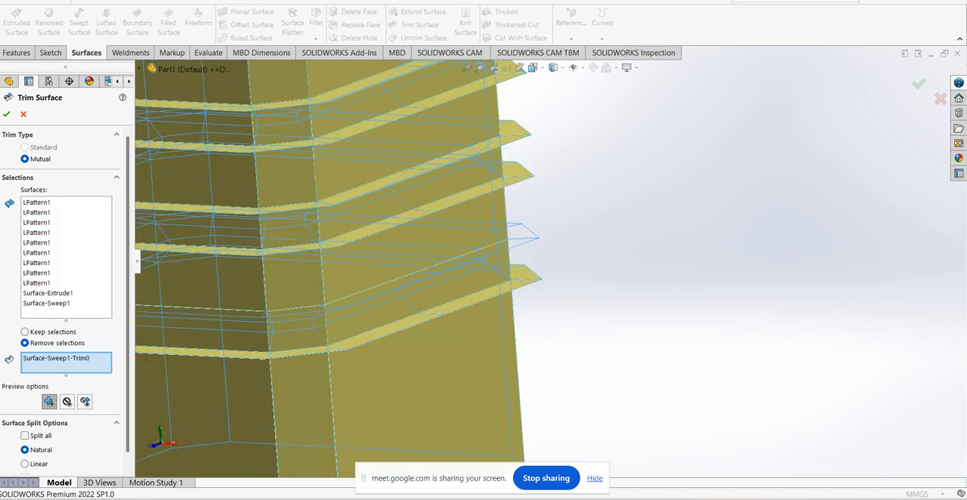
left_click(525, 276)
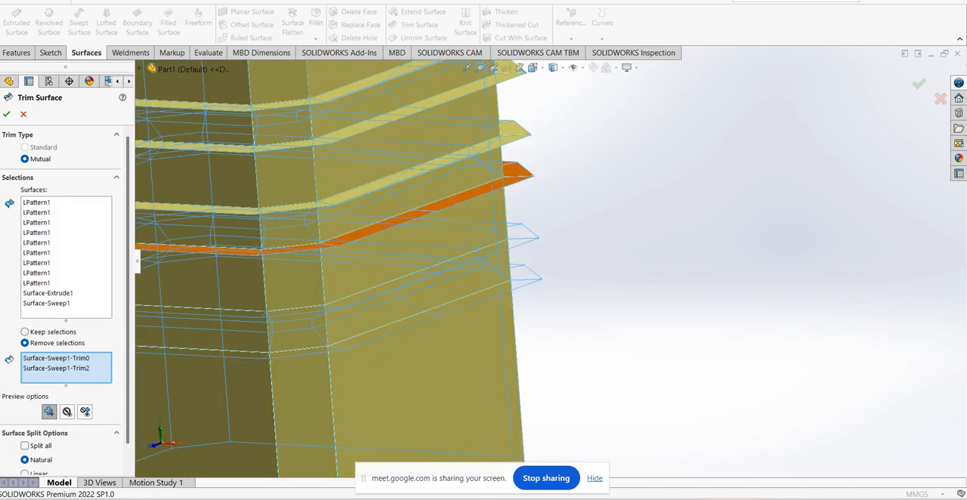
left_click(496, 263)
scroll(533, 245, "up", 3)
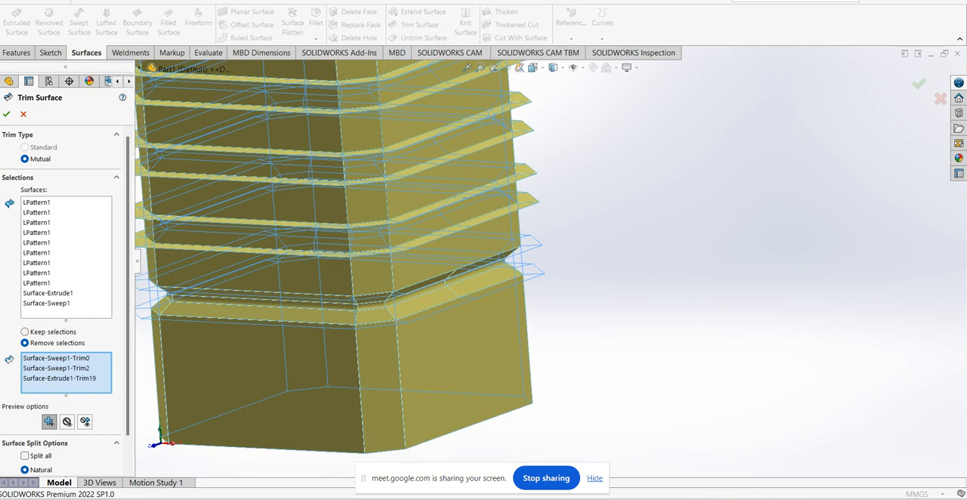
Add the protruding flanges and enclosed tube bands of the second and third grooves from the bottom to the pieces to remove
scroll(525, 172, "down", 4)
left_click(511, 163)
left_click(516, 215)
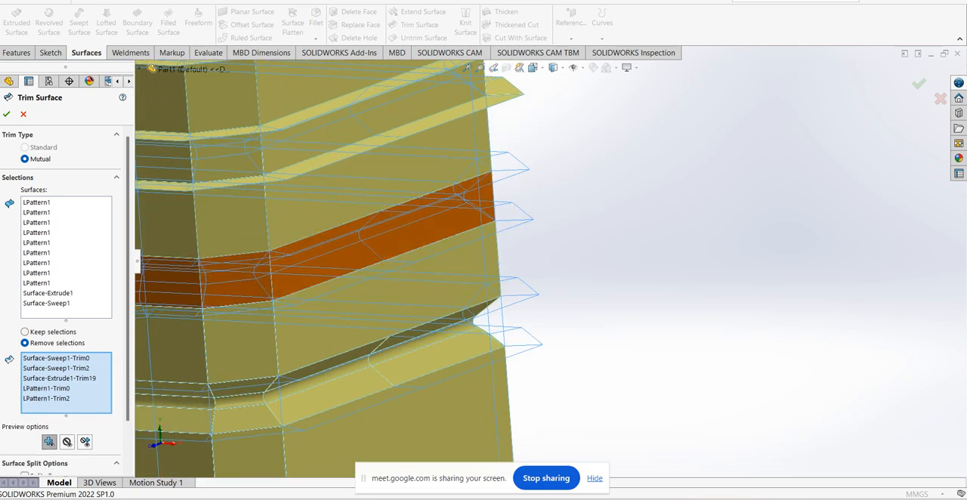
left_click(487, 198)
scroll(491, 198, "up", 3)
scroll(541, 131, "down", 3)
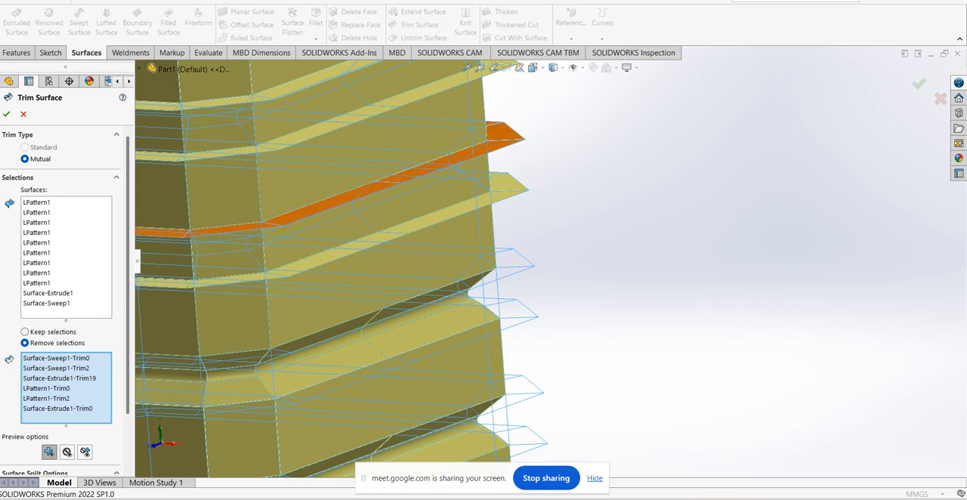
left_click(511, 137)
left_click(514, 188)
left_click(482, 172)
Add the protruding flanges and enclosed tube bands of the fourth and fifth grooves from the bottom to the pieces to remove
scroll(484, 172, "up", 4)
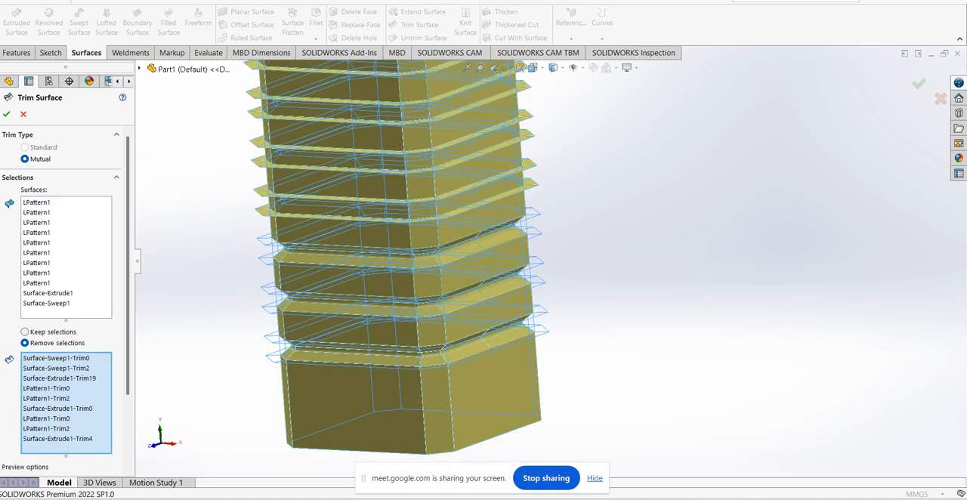
scroll(538, 203, "down", 4)
left_click(539, 204)
left_click(542, 256)
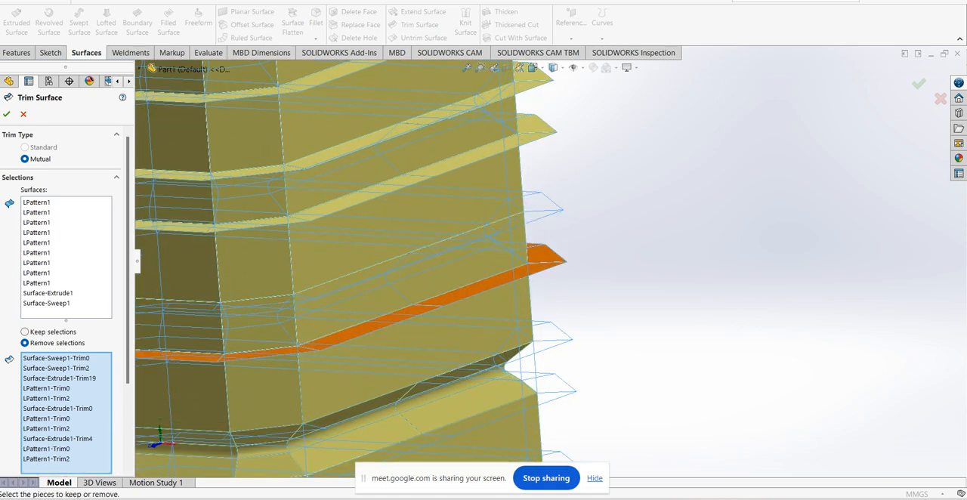
left_click(511, 239)
scroll(547, 259, "up", 2)
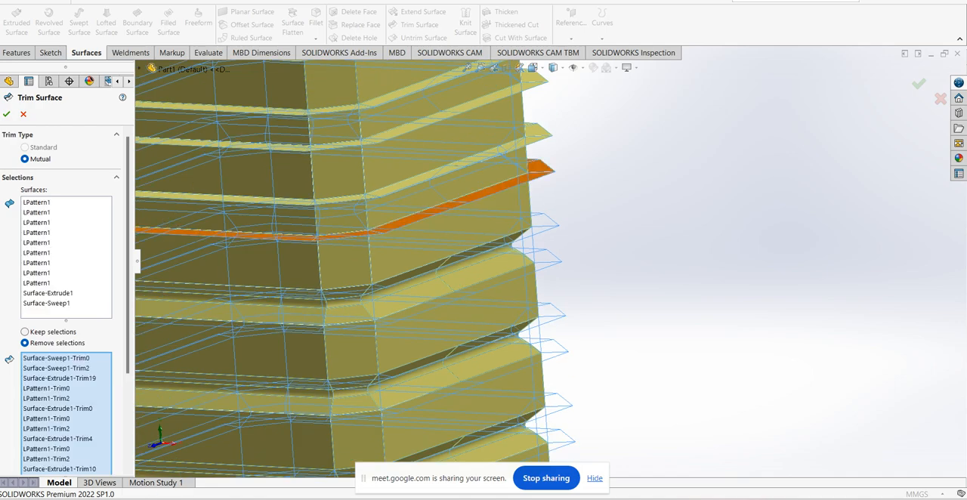
left_click(539, 168)
left_click(537, 134)
left_click(509, 166)
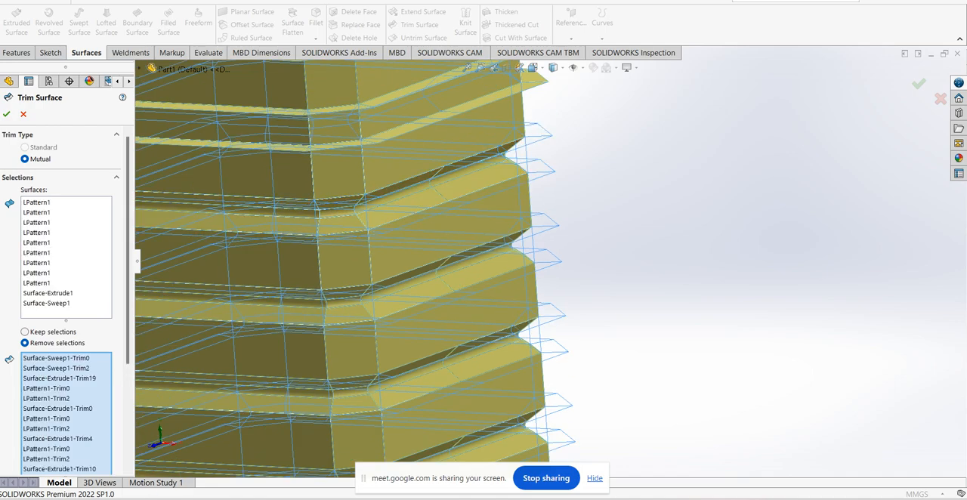
Add the protruding flanges and enclosed tube bands of the sixth and seventh grooves from the bottom to the pieces to remove
scroll(538, 244, "up", 3)
scroll(542, 136, "down", 4)
left_click(520, 142)
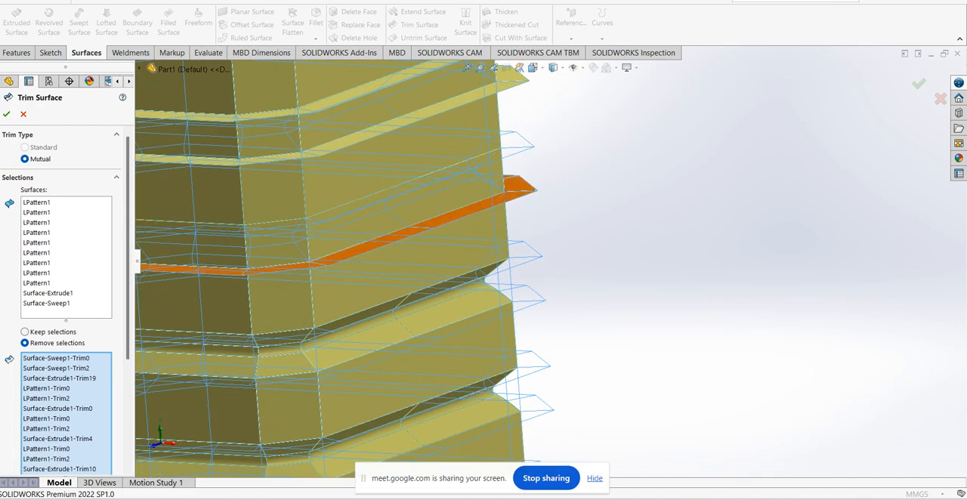
left_click(521, 183)
left_click(494, 169)
scroll(542, 265, "up", 3)
scroll(529, 139, "down", 2)
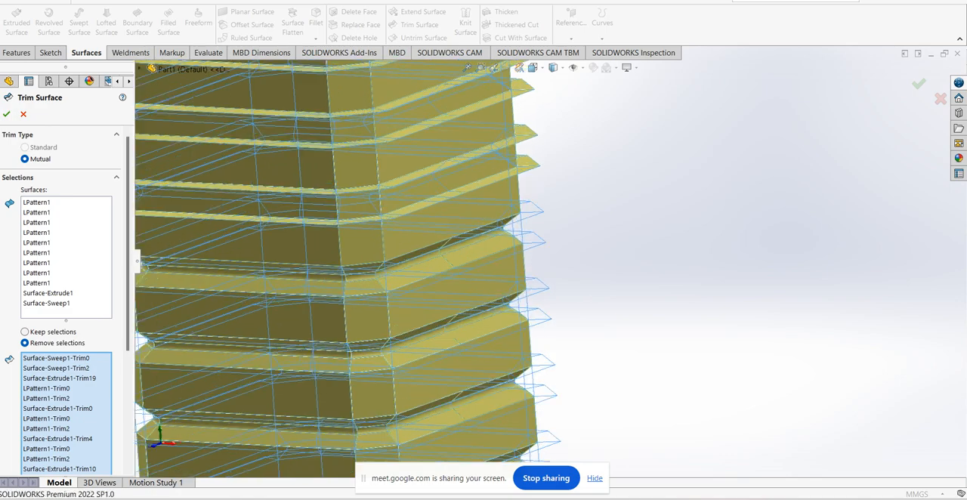
left_click(523, 139)
left_click(523, 178)
left_click(502, 171)
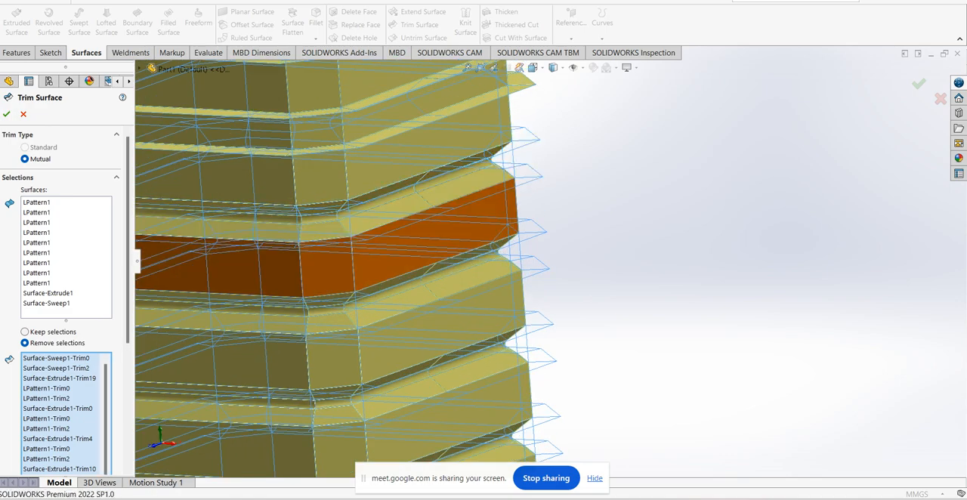
Add the protruding flanges and enclosed tube bands of the eighth and ninth grooves from the bottom to the pieces to remove
scroll(549, 262, "up", 3)
scroll(538, 107, "down", 4)
left_click(522, 260)
left_click(531, 219)
left_click(505, 248)
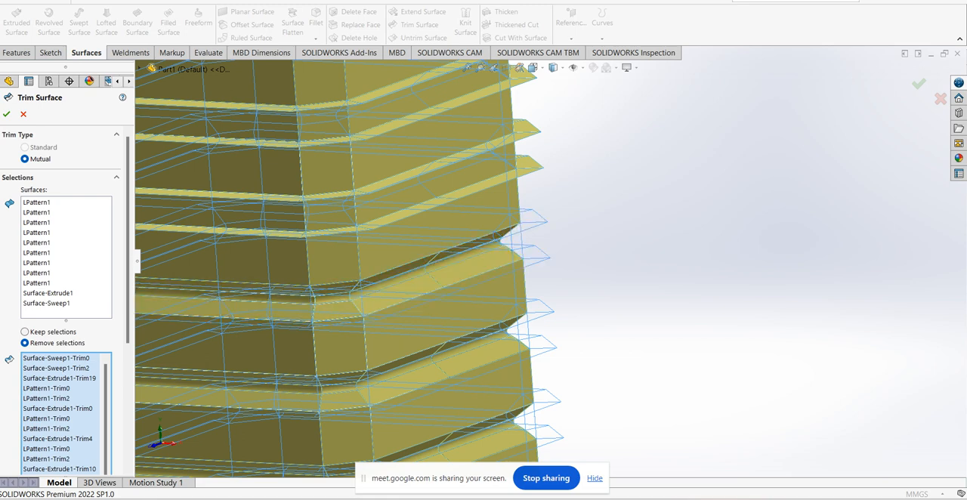
left_click(529, 163)
left_click(507, 156)
Add the topmost groove's protruding flanges and enclosed tube band to the pieces to remove and complete the mutual trim
scroll(559, 310, "up", 5)
scroll(569, 208, "down", 5)
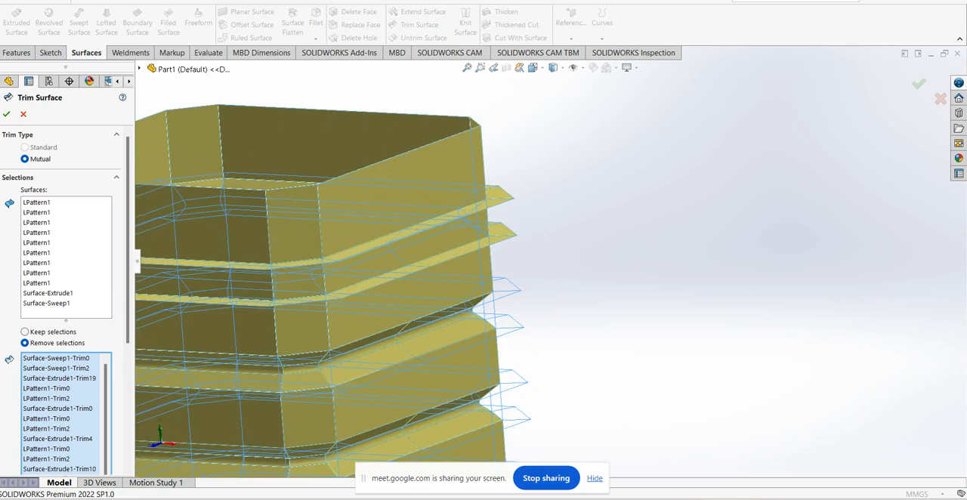
left_click(499, 195)
left_click(482, 219)
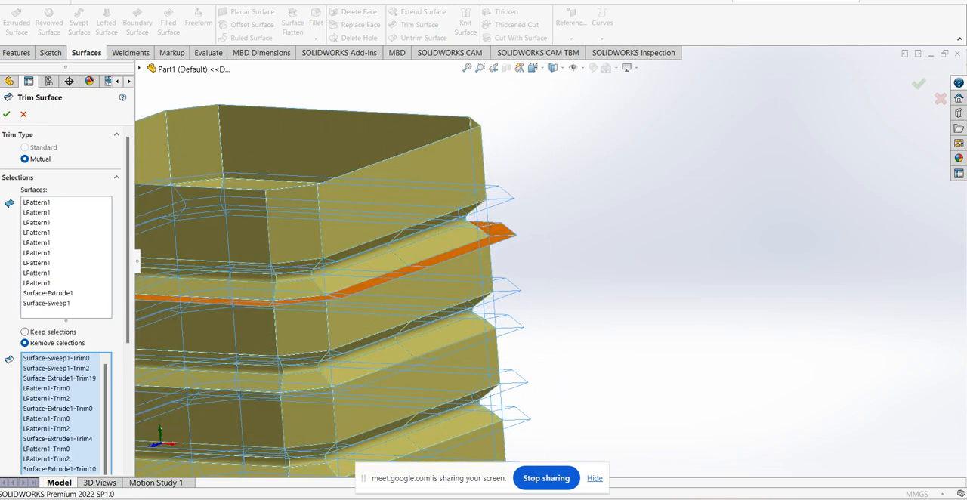
scroll(552, 280, "up", 6)
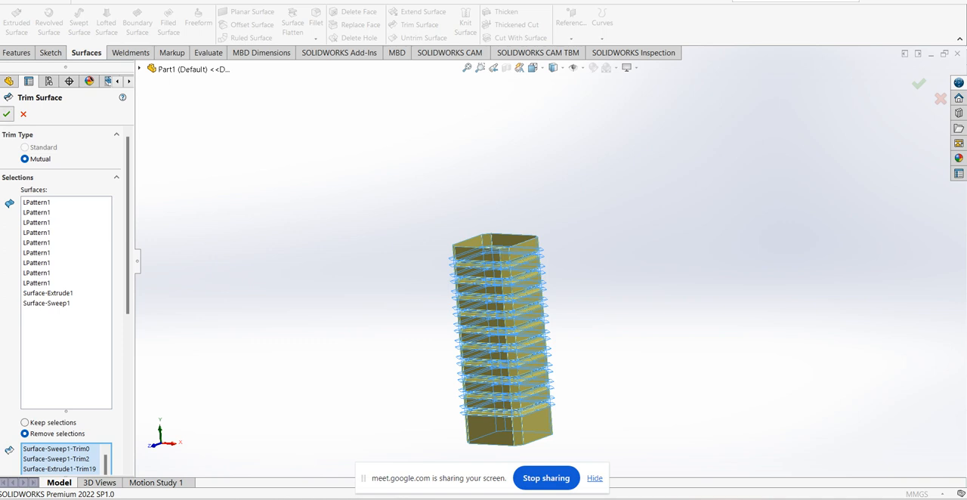
left_click(7, 114)
Examine the trimmed grooves and the open lower end of the tube from several sides
scroll(543, 264, "up", 3)
scroll(532, 423, "down", 3)
middle_click_drag(532, 393, 453, 370)
middle_click_drag(459, 318, 540, 245)
scroll(535, 240, "down", 5)
scroll(548, 282, "up", 4)
middle_click_drag(548, 283, 600, 260)
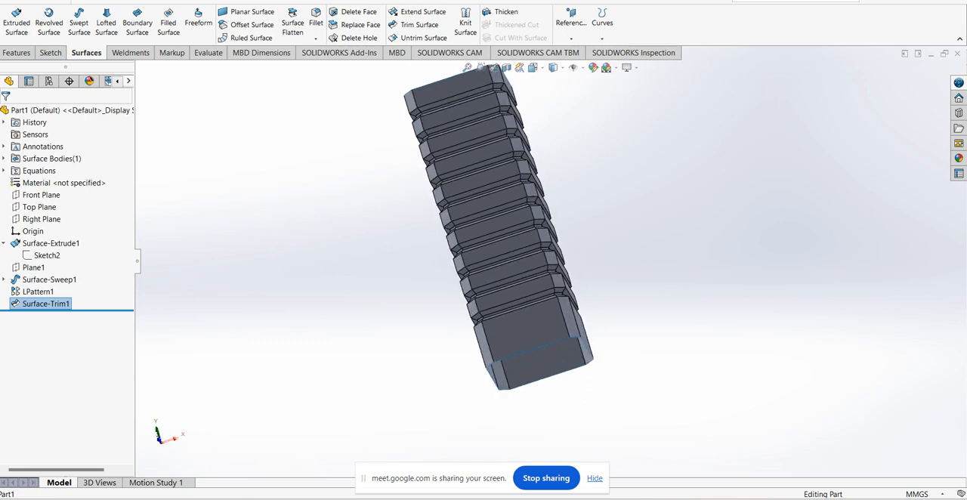
scroll(542, 325, "down", 2)
middle_click_drag(541, 324, 509, 326)
middle_click_drag(415, 328, 461, 349)
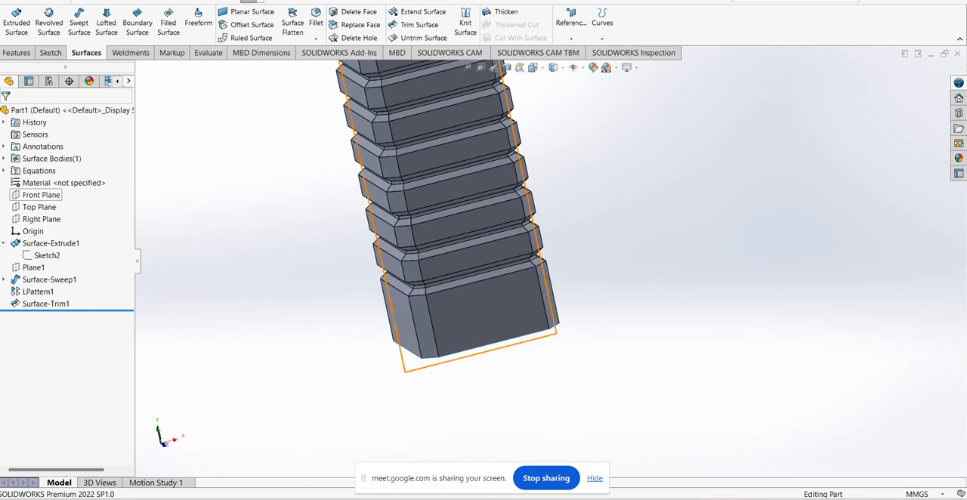
Start a sketch on the Front Plane and draw a vertical construction centerline upward from the origin
left_click(41, 195)
left_click(69, 181)
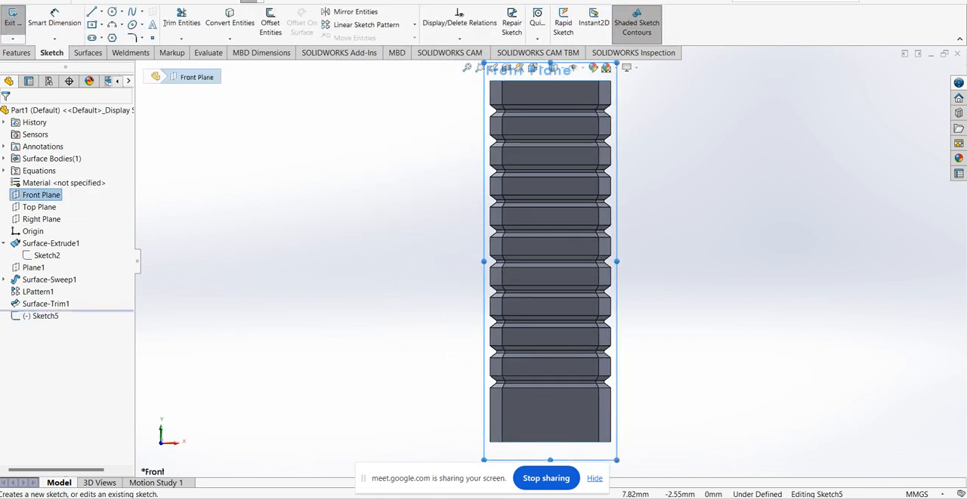
scroll(588, 376, "down", 10)
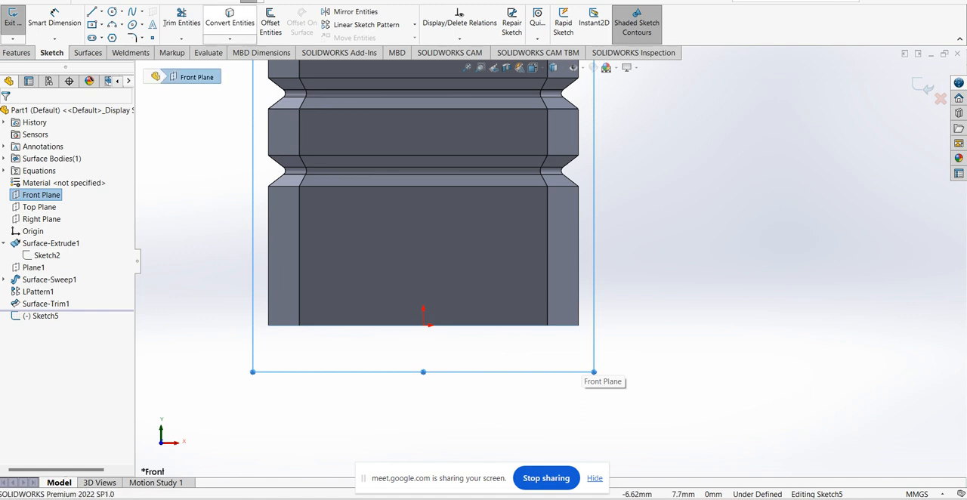
left_click(121, 25)
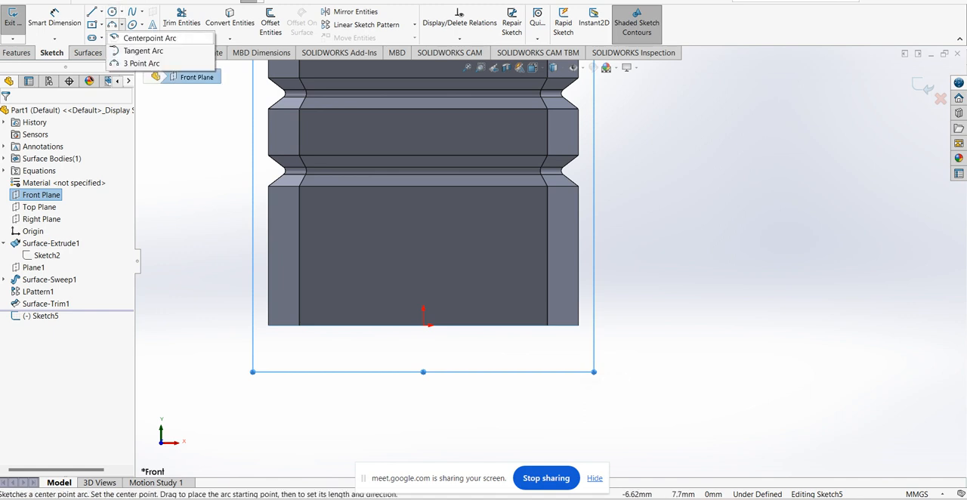
left_click(142, 63)
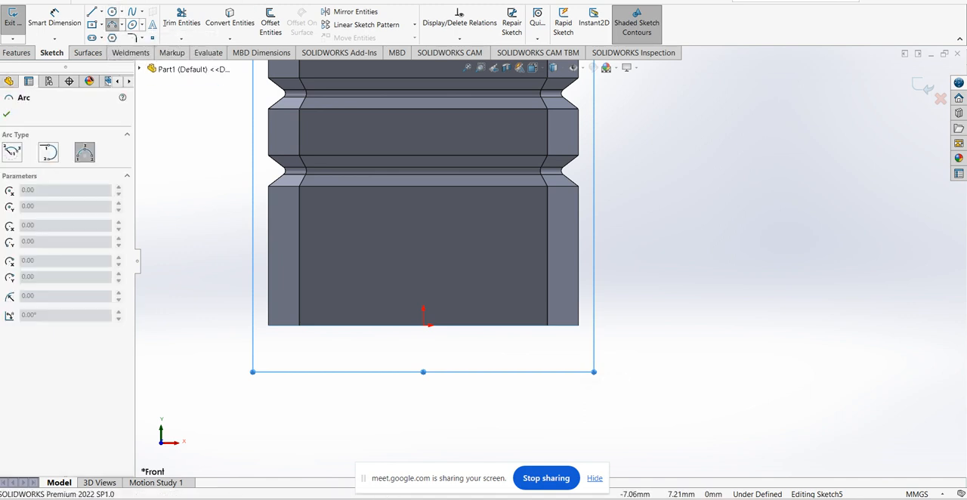
left_click(101, 11)
left_click(114, 36)
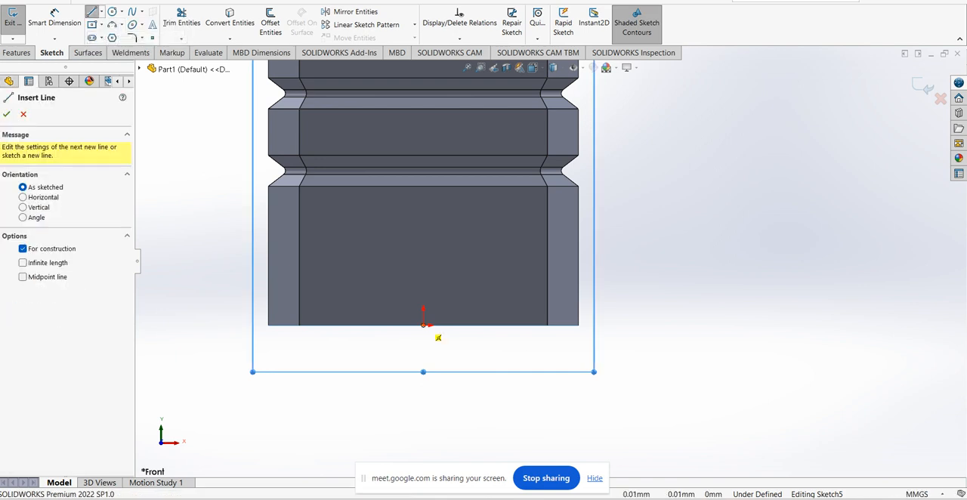
left_click_drag(424, 325, 426, 209)
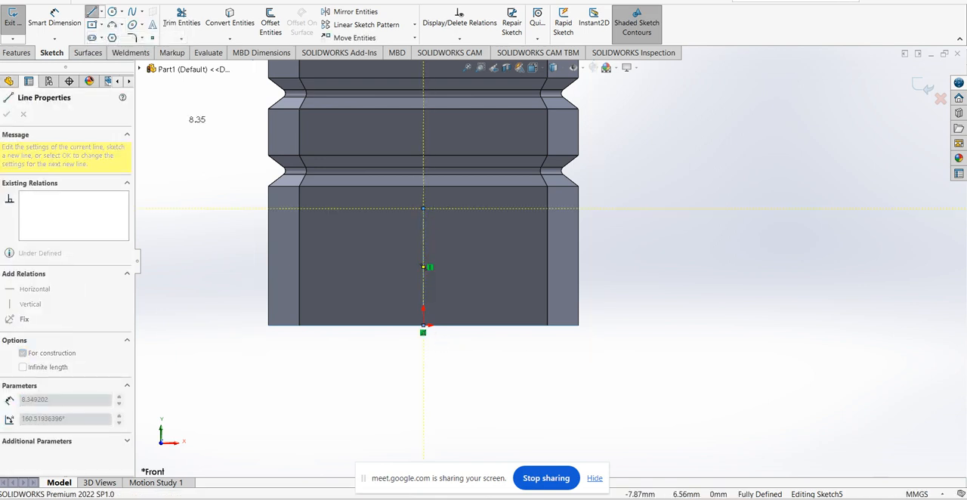
Sketch a three-point arc of about 22.6 mm radius from the centerline, about 1 mm above the origin, to the tube's lower right corner
left_click(122, 25)
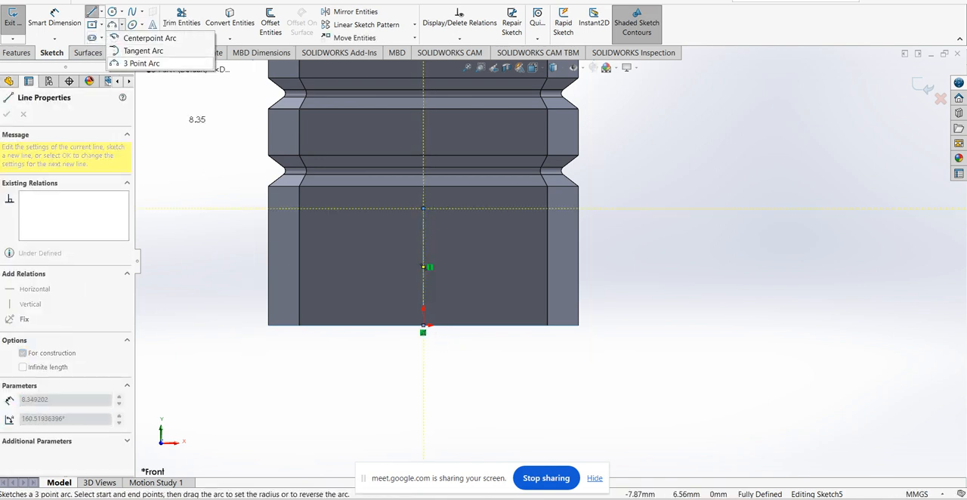
left_click(139, 63)
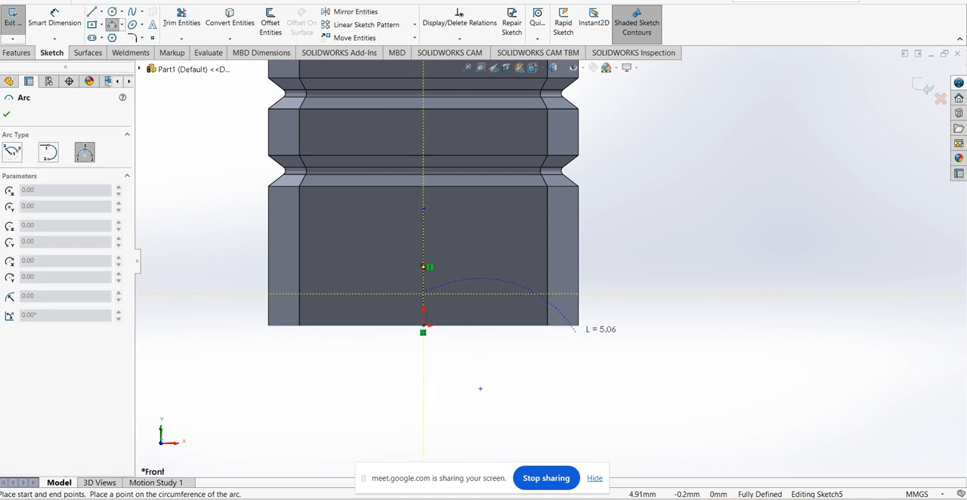
left_click(578, 325)
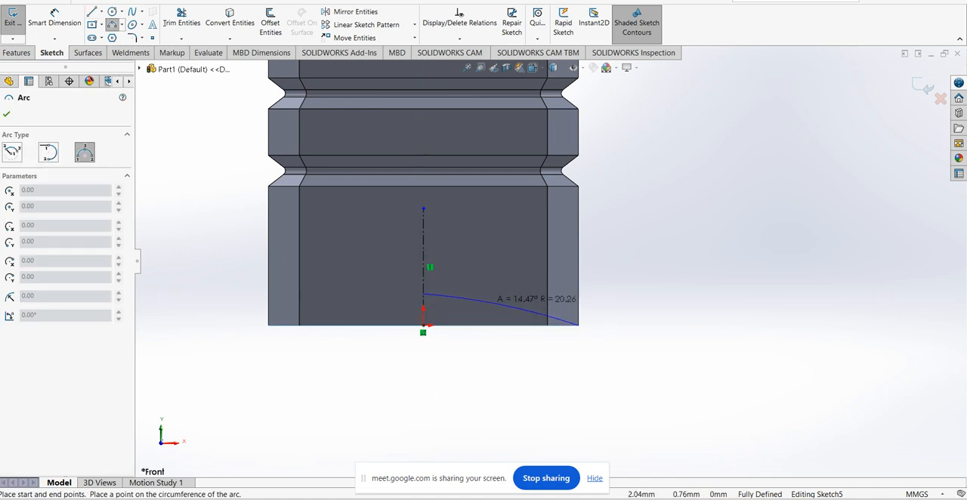
left_click(488, 301)
scroll(550, 264, "up", 2)
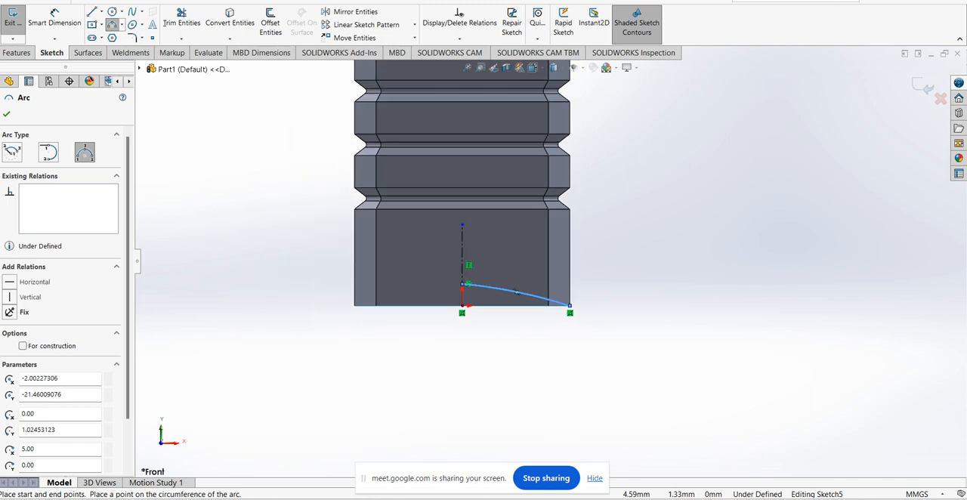
key("Escape")
Make the arc's center point coincident with the vertical centerline
scroll(550, 263, "up", 5)
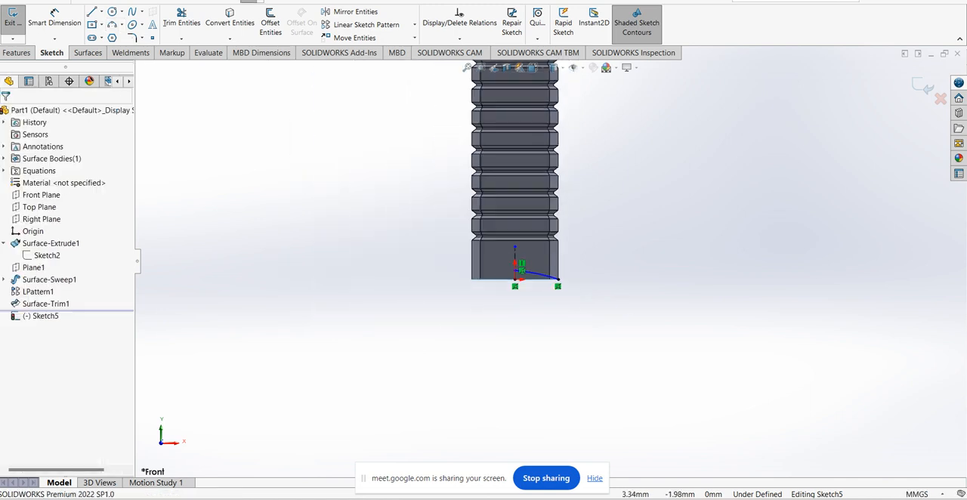
left_click(539, 275)
scroll(539, 274, "up", 4)
scroll(532, 386, "down", 3)
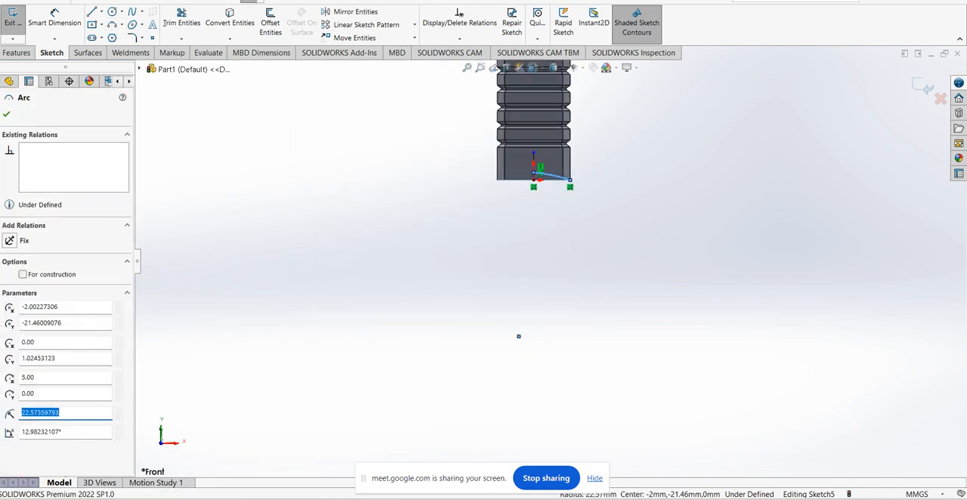
key("Escape")
left_click(518, 337)
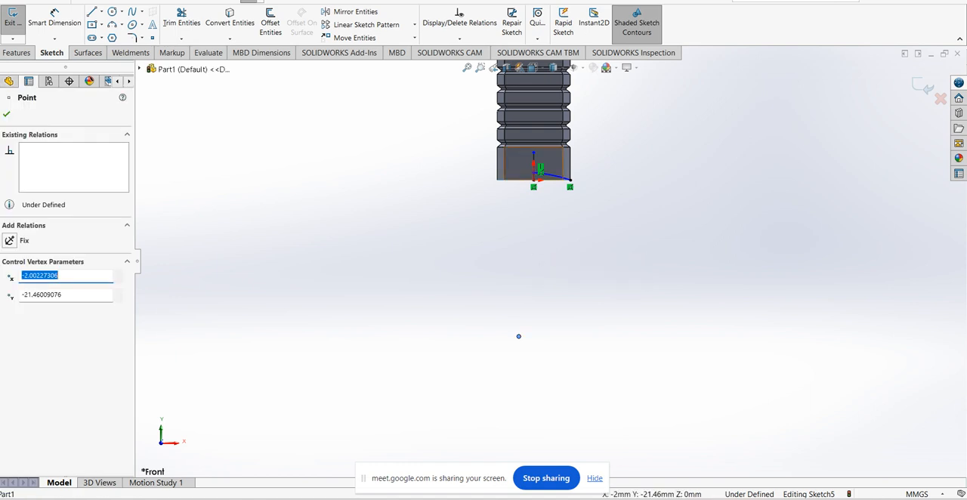
left_click(534, 159, "ctrl")
left_click(10, 308)
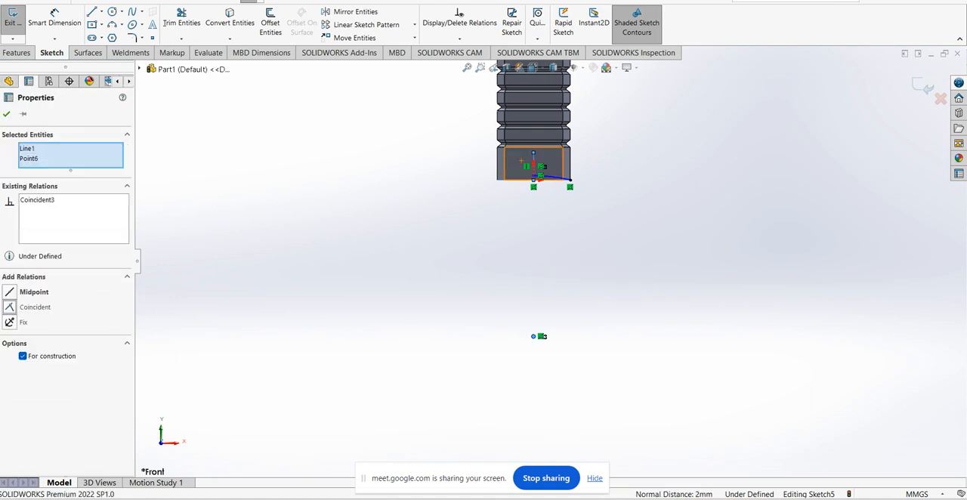
key("Escape")
scroll(586, 203, "down", 9)
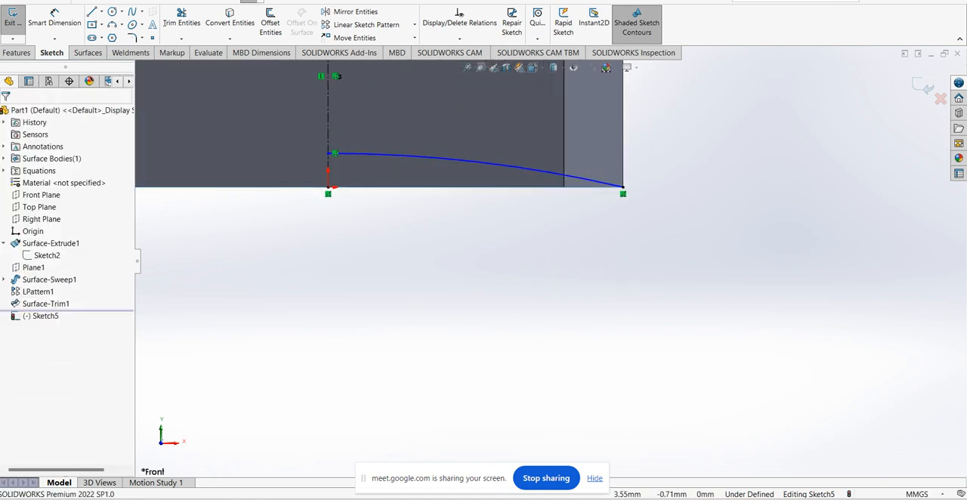
scroll(550, 269, "up", 2)
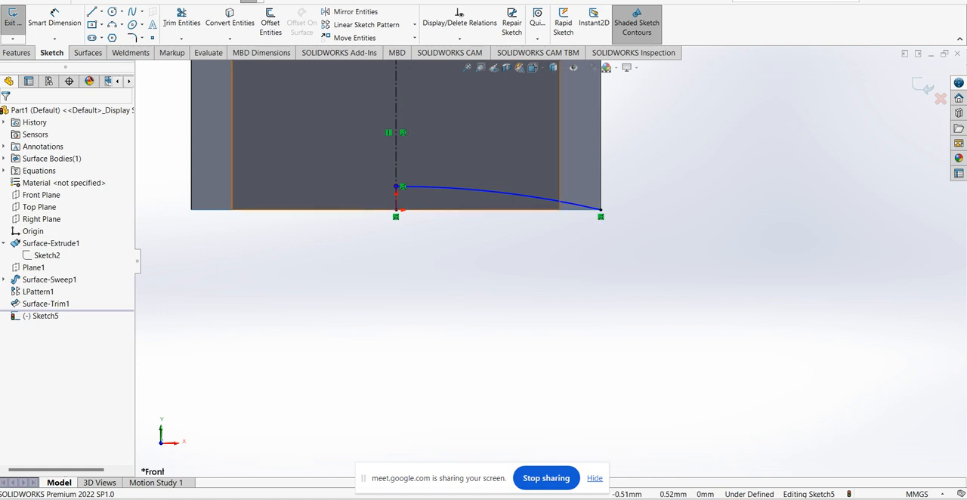
Close the arc sketch and revolve it 360 degrees about the centerline as a domed surface in the tube's bottom
mouse_move(551, 267)
middle_mouse_down()
mouse_move(569, 235)
mouse_move(550, 254)
mouse_move(586, 227)
mouse_move(589, 131)
mouse_move(548, 110)
mouse_move(569, 68)
mouse_move(571, 108)
mouse_move(582, 113)
middle_mouse_up()
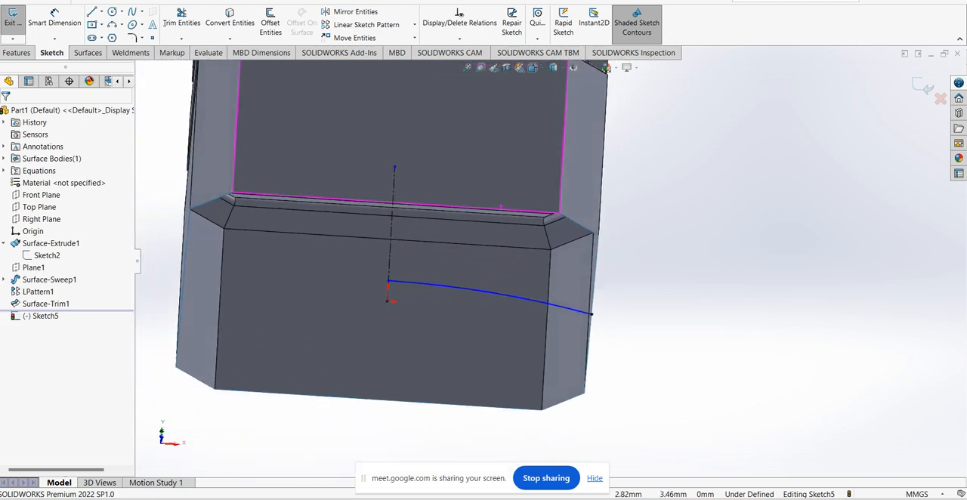
mouse_move(578, 256)
middle_mouse_down()
mouse_move(602, 225)
mouse_move(577, 259)
mouse_move(596, 277)
mouse_move(566, 281)
mouse_move(583, 242)
middle_mouse_up()
scroll(552, 275, "up", 3)
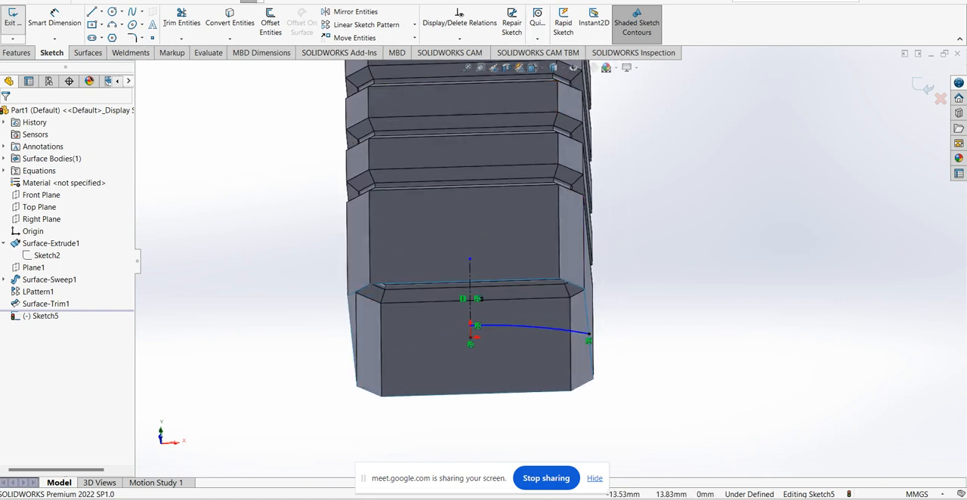
left_click(12, 22)
middle_click_drag(584, 244, 620, 214)
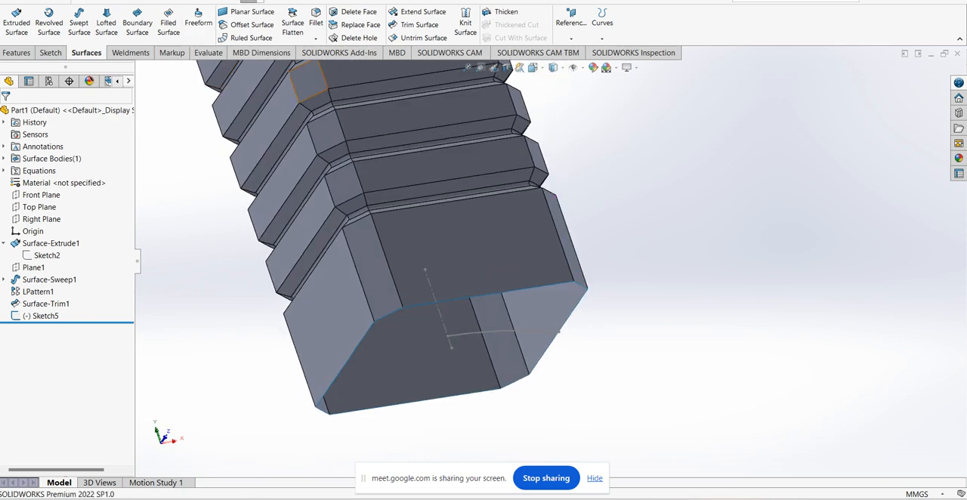
left_click(48, 23)
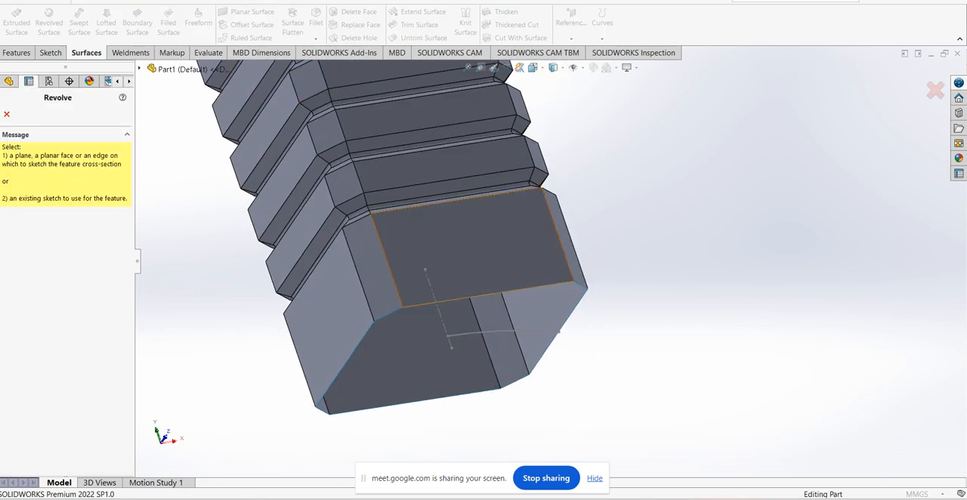
left_click(500, 334)
left_click(500, 338)
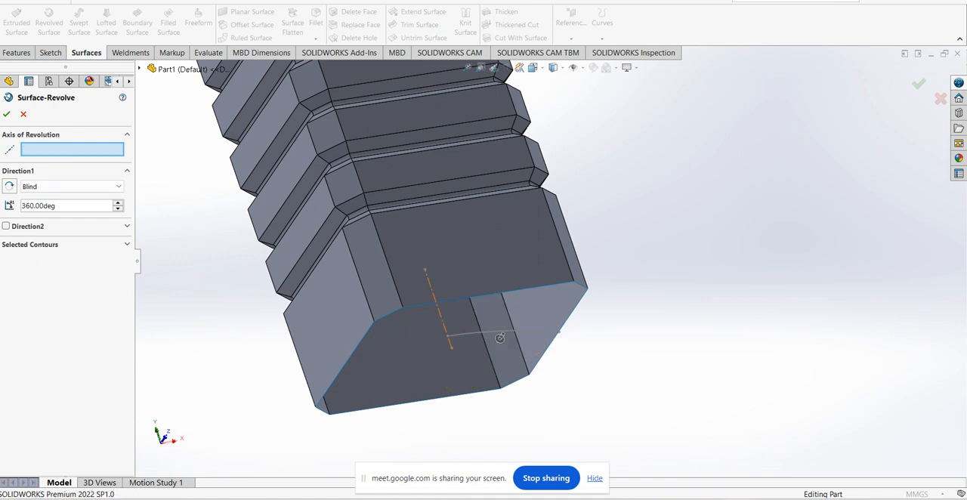
left_click(500, 338)
mouse_move(500, 338)
middle_mouse_down()
mouse_move(504, 309)
mouse_move(620, 299)
mouse_move(568, 293)
mouse_move(538, 264)
middle_mouse_up()
left_click(7, 114)
Edit the revolved surface's sketch and raise the arc's endpoint on the centerline to about 1.03 mm above the origin
left_click(4, 316)
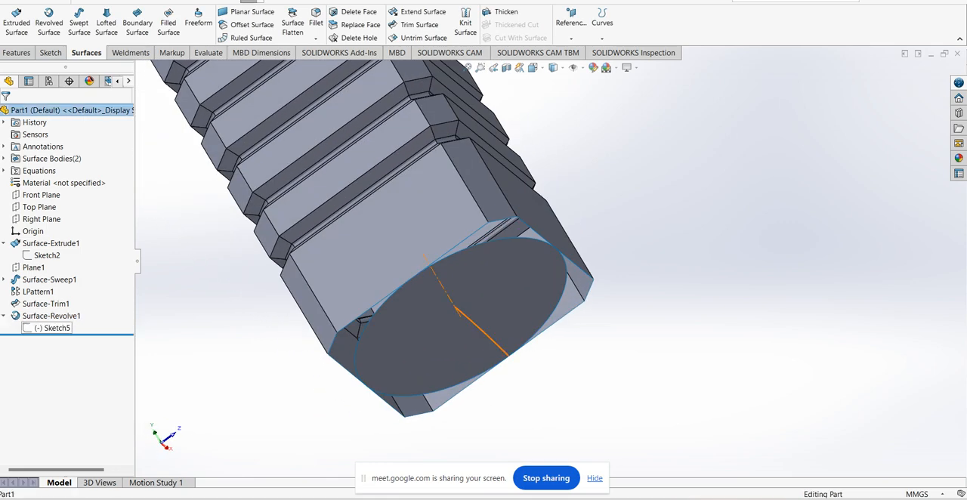
right_click(53, 328)
left_click(68, 297)
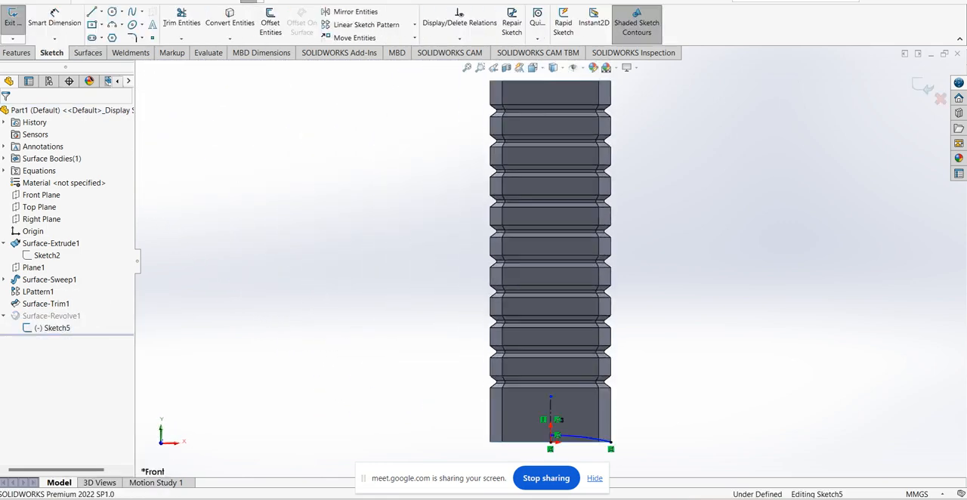
scroll(546, 439, "down", 5)
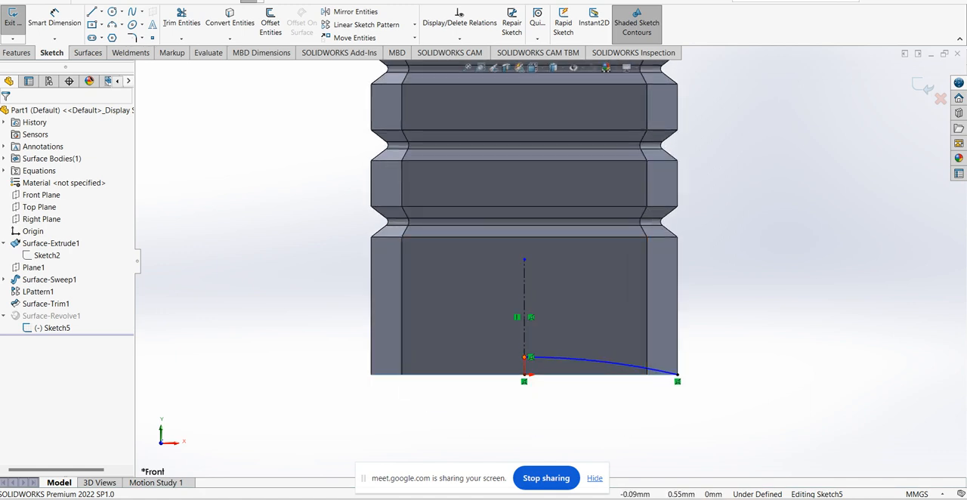
mouse_move(525, 357)
left_mouse_down()
mouse_move(526, 329)
mouse_move(525, 342)
left_mouse_up()
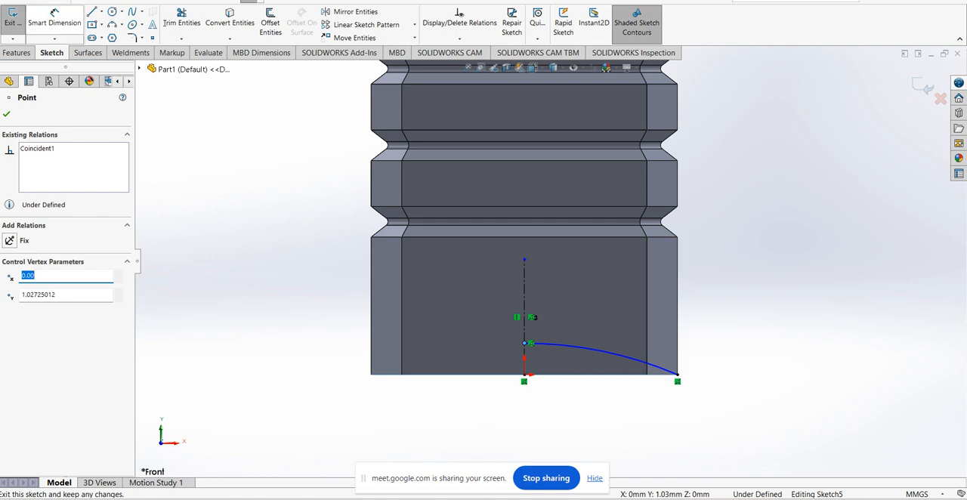
Dimension the arc endpoint's height above the origin as 1 mm
left_click(54, 15)
left_click(524, 343)
left_click(524, 375)
left_click(335, 355)
type("1")
key("Return")
key("Escape")
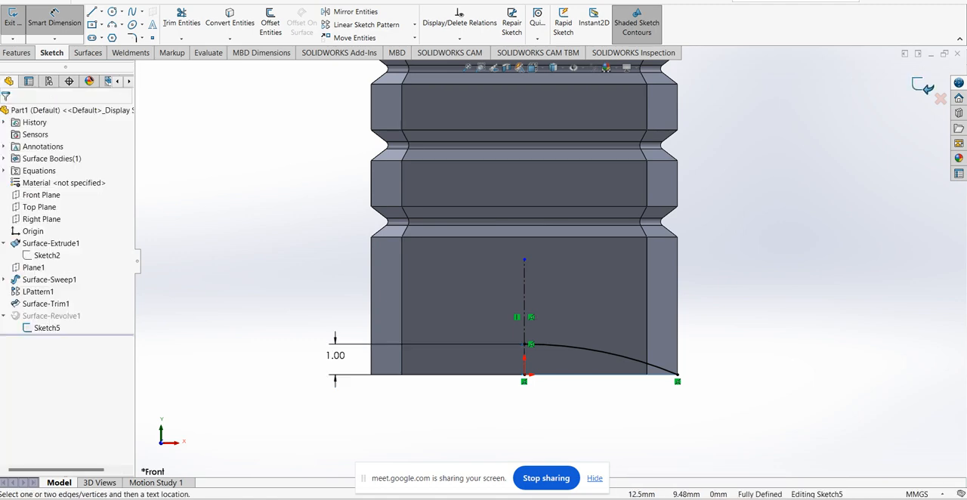
Close the dome sketch and create a filled surface across the tube's bottom using Sketch2 as the patch boundary
left_click(922, 85)
mouse_move(657, 327)
middle_mouse_down()
mouse_move(667, 285)
mouse_move(710, 230)
mouse_move(717, 240)
middle_mouse_up()
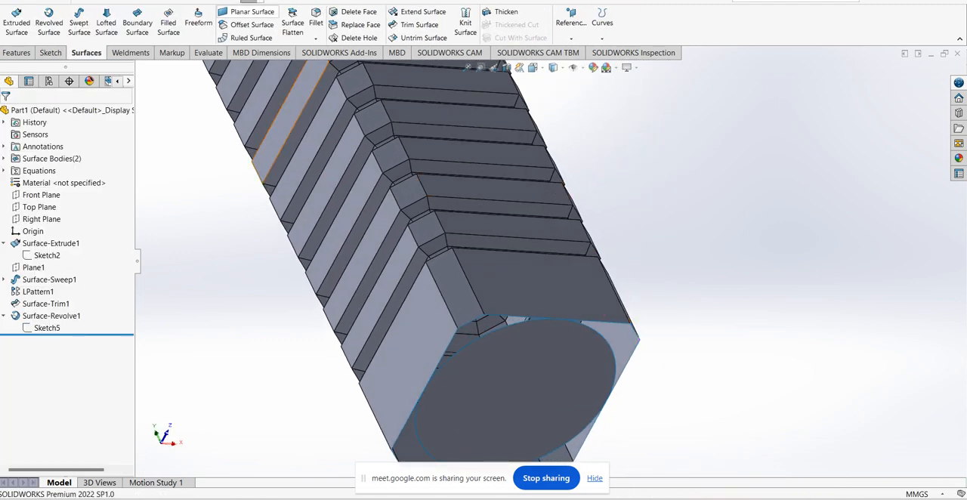
left_click(168, 23)
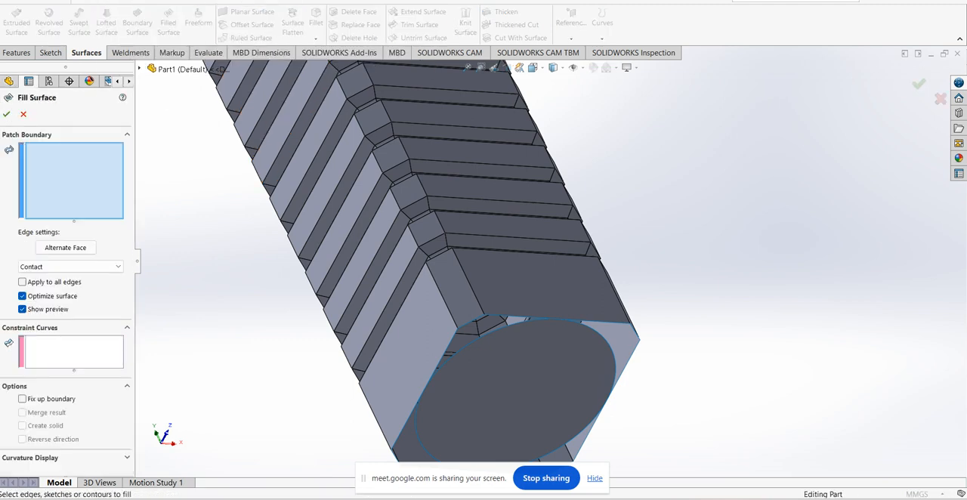
middle_click_drag(521, 240, 576, 214)
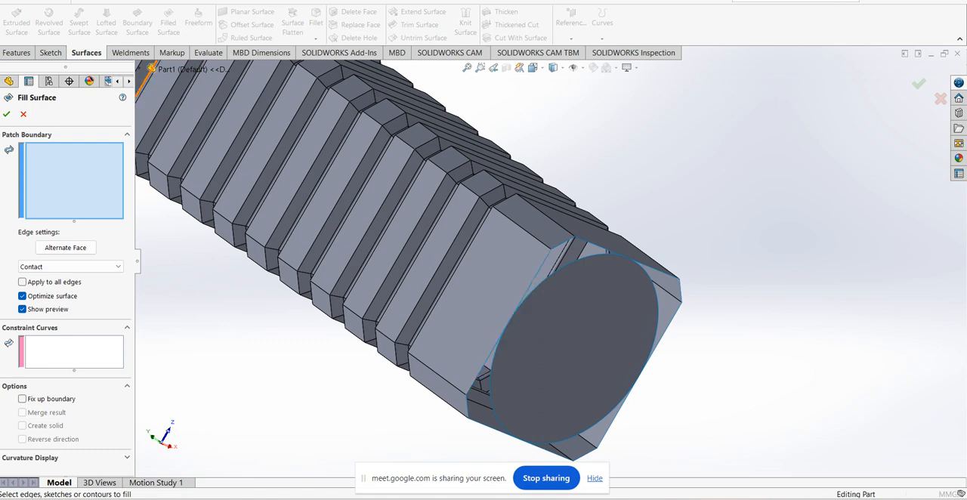
left_click(141, 69)
left_click(151, 202)
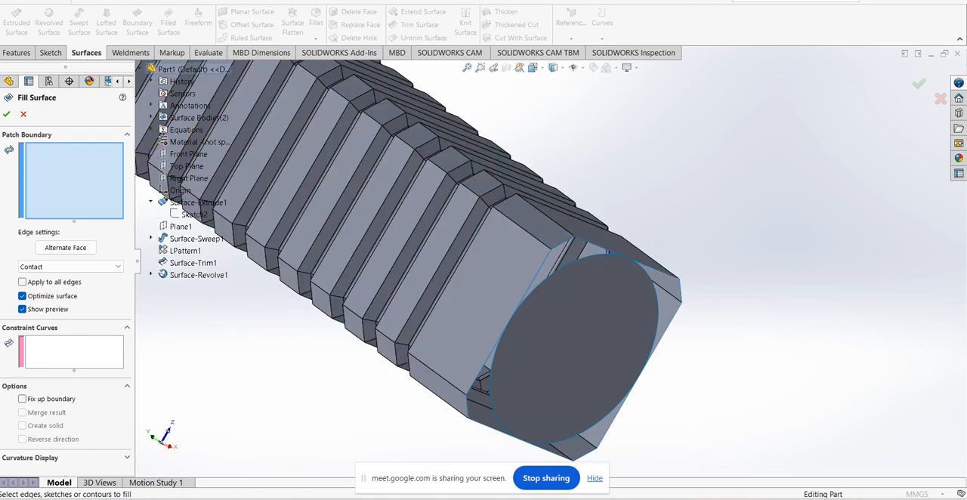
left_click(195, 214)
left_click(6, 113)
middle_click_drag(575, 347, 526, 348)
scroll(540, 340, "down", 1)
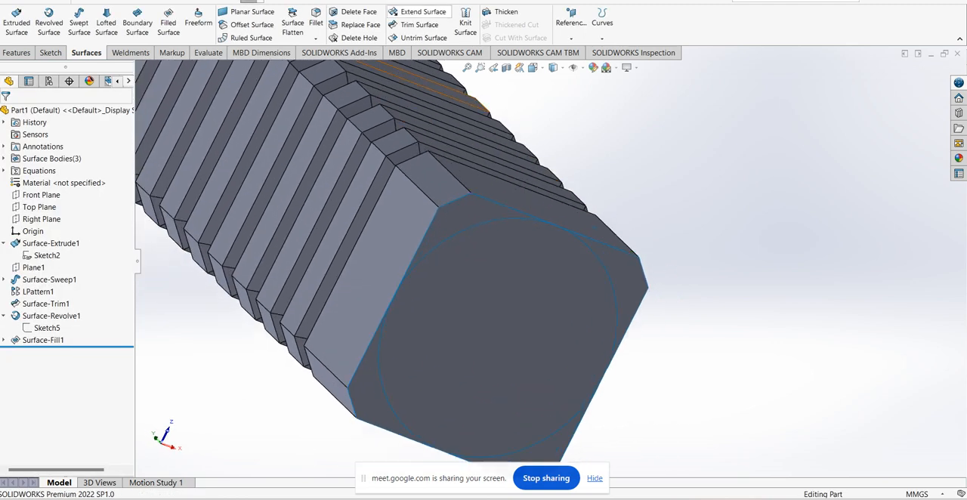
left_click(419, 24)
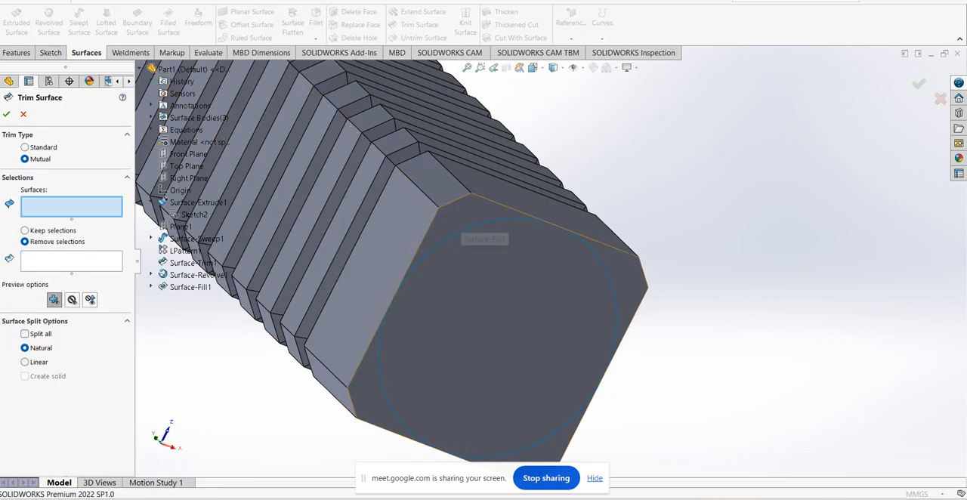
left_click(480, 235)
middle_click_drag(362, 229, 442, 221)
right_click(440, 220)
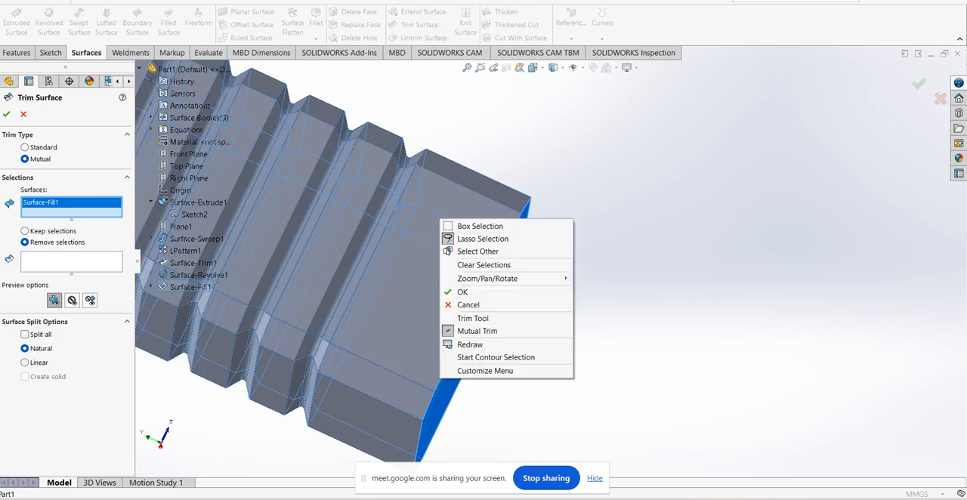
left_click(462, 291)
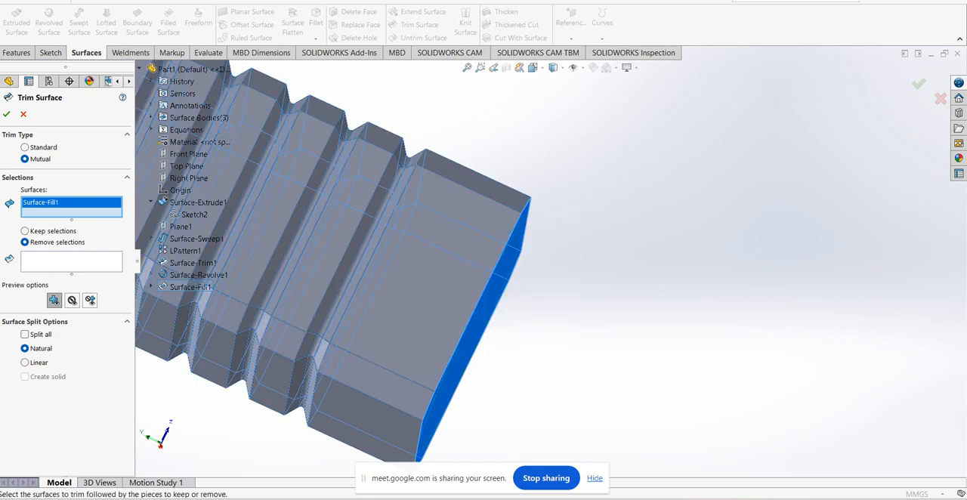
Hide the grooved tube's surface body, leaving only the bottom fill and the dome on display
right_click(443, 208)
left_click(476, 195)
middle_click_drag(478, 203, 407, 208)
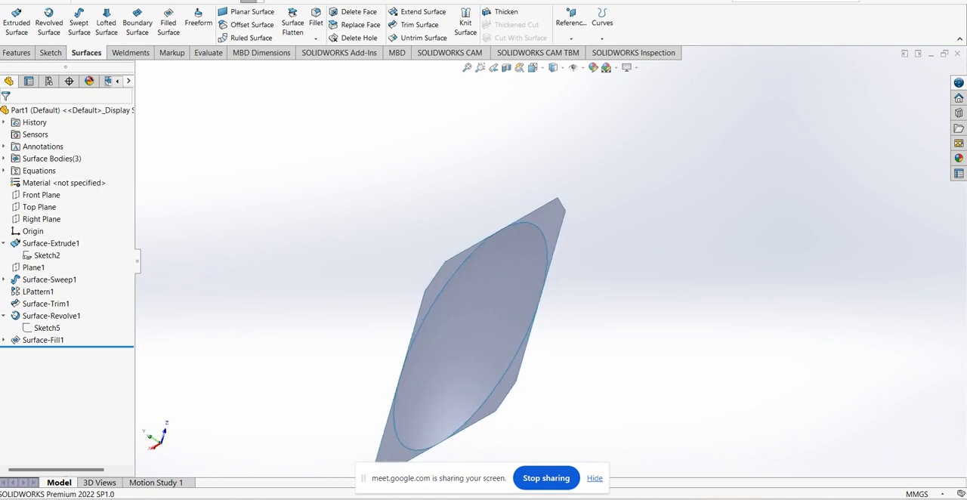
Trim the flat bottom fill against the revolved dome, removing the circular area and keeping the four corner pieces
left_click(419, 24)
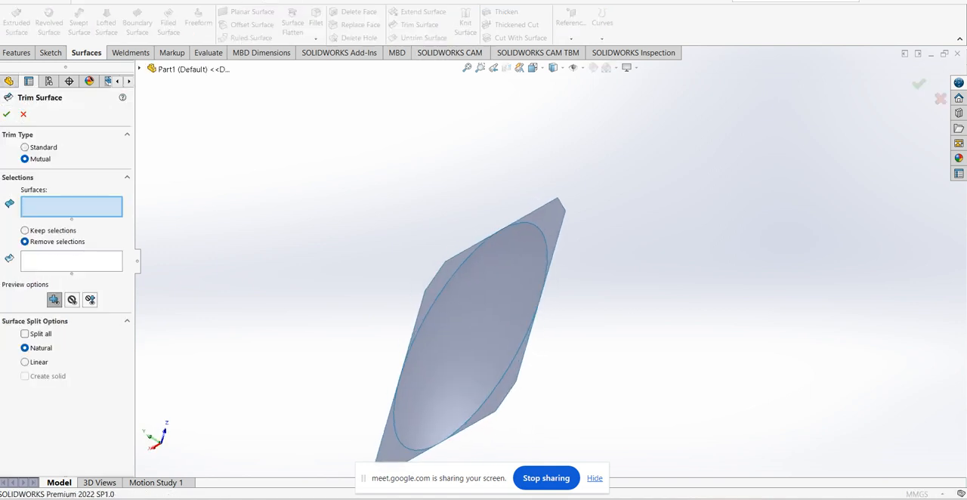
left_click(470, 337)
left_click(552, 221)
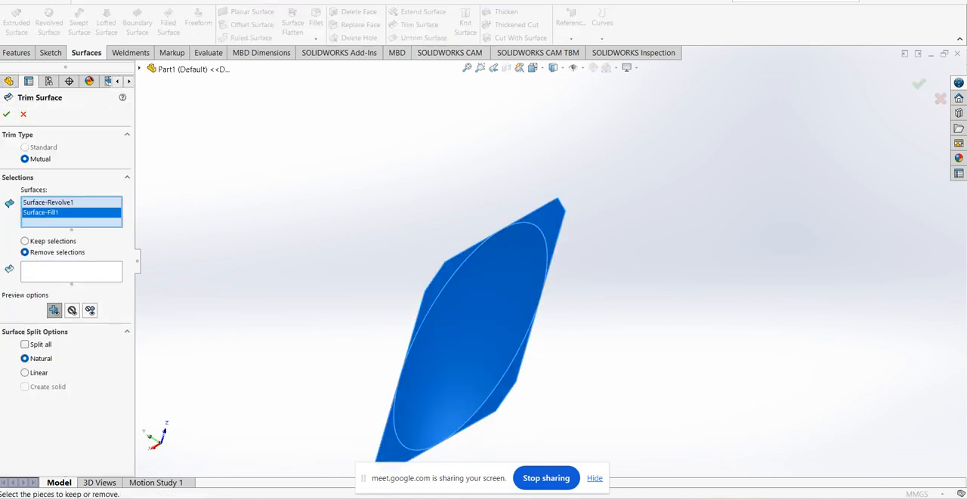
left_click(72, 270)
middle_click_drag(408, 302, 420, 242)
left_click(469, 333)
key("Return")
middle_click_drag(423, 333, 776, 390)
left_click(482, 310)
left_click(775, 391)
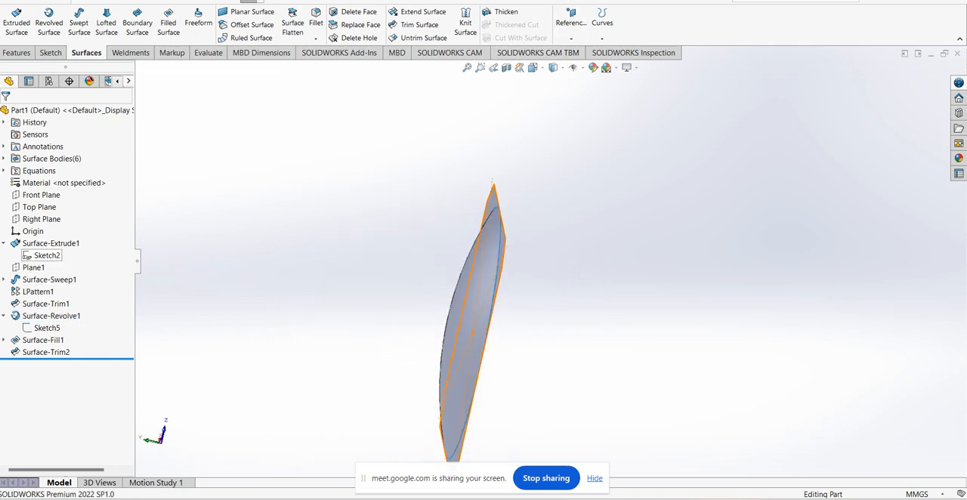
Show the grooved tube's surface body again
right_click(49, 244)
left_click(57, 230)
left_click(643, 249)
Inspect the grooved tube and its trimmed bottom from several sides
middle_click_drag(642, 249, 491, 302)
scroll(541, 269, "up", 2)
scroll(550, 266, "up", 1)
scroll(544, 265, "up", 3)
middle_click_drag(544, 264, 649, 325)
scroll(551, 263, "up", 2)
middle_click_drag(498, 347, 582, 318)
scroll(570, 325, "down", 3)
scroll(503, 279, "down", 2)
mouse_move(504, 281)
middle_mouse_down()
mouse_move(465, 306)
mouse_move(491, 290)
middle_mouse_up()
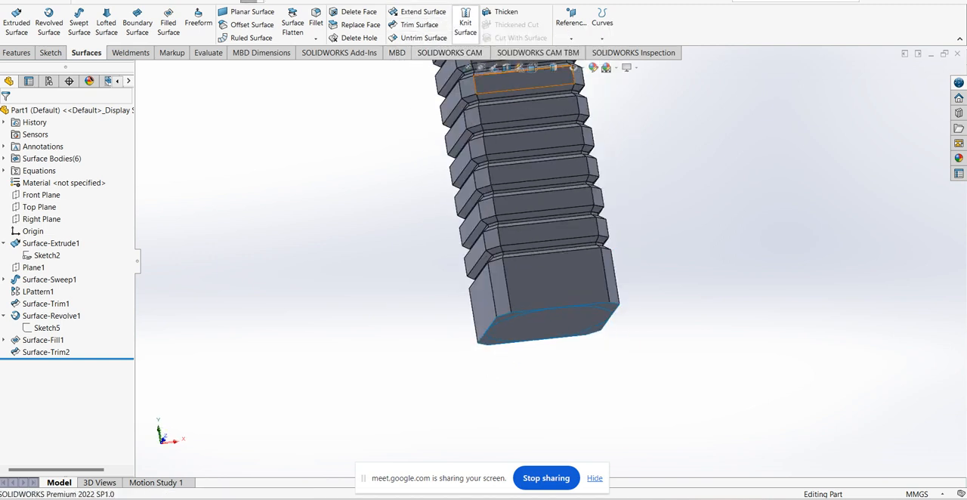
Knit the grooved tube, the revolved dome and the four trimmed corner surfaces together without merging entities
left_click(465, 23)
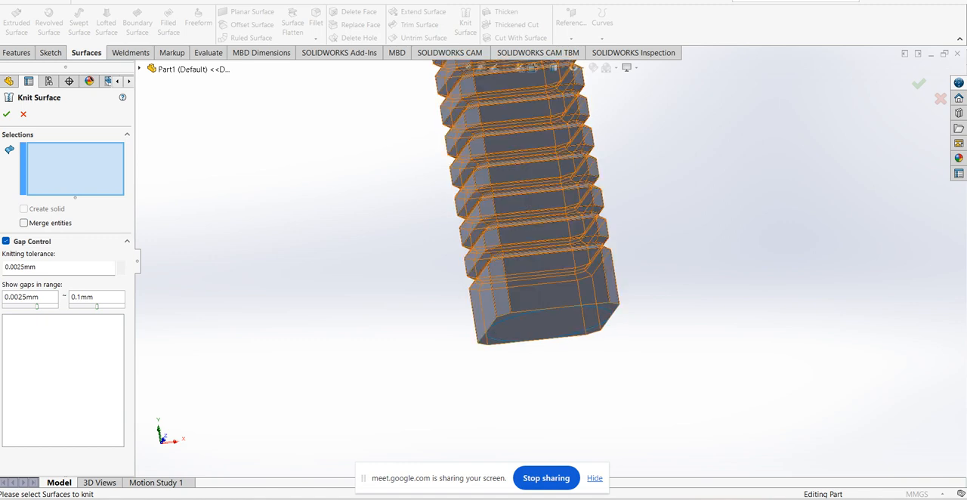
left_click(565, 286)
scroll(580, 357, "down", 3)
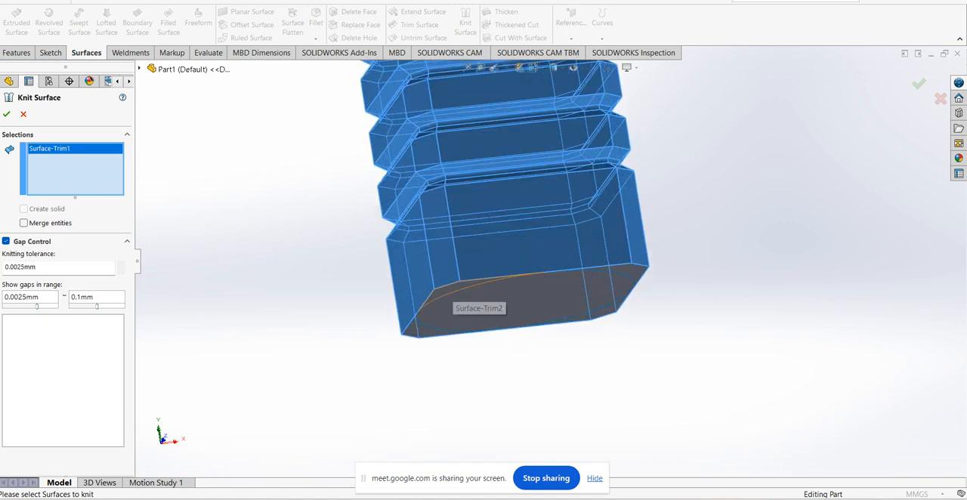
left_click(447, 293)
left_click(488, 304)
left_click(634, 273)
middle_click_drag(633, 277, 626, 243)
left_click(614, 311)
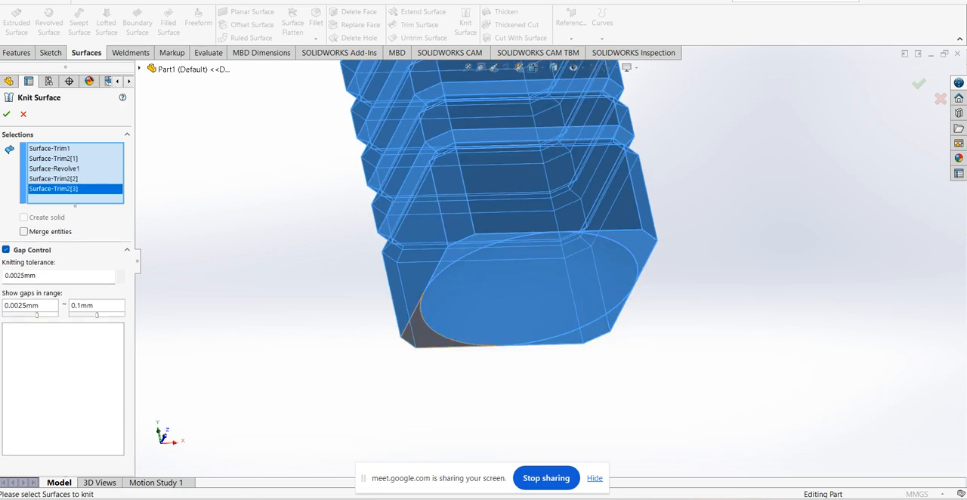
left_click(422, 334)
left_click(7, 114)
Examine the knitted tube's domed bottom, grooved sides and open top end
middle_click_drag(609, 315, 517, 215)
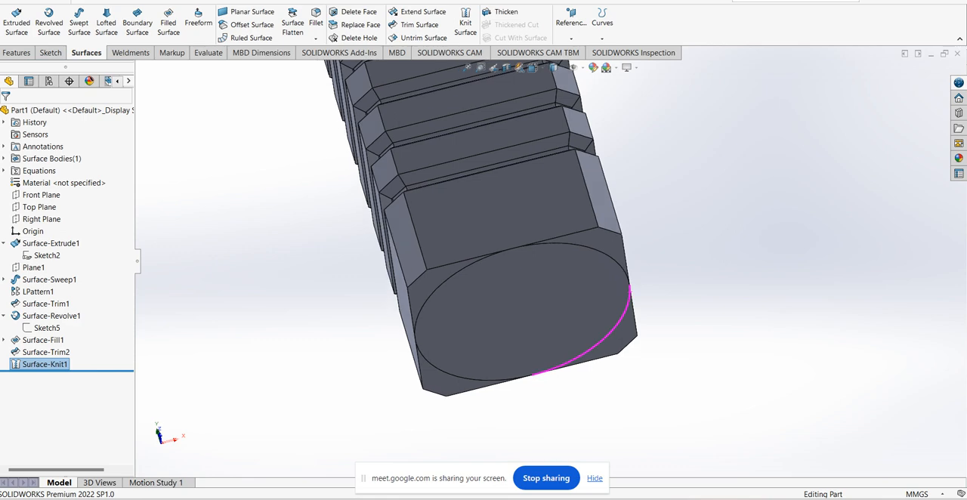
middle_click_drag(611, 195, 662, 200)
middle_click_drag(533, 201, 529, 206)
scroll(708, 224, "down", 2)
middle_click_drag(561, 175, 550, 201)
scroll(552, 242, "up", 4)
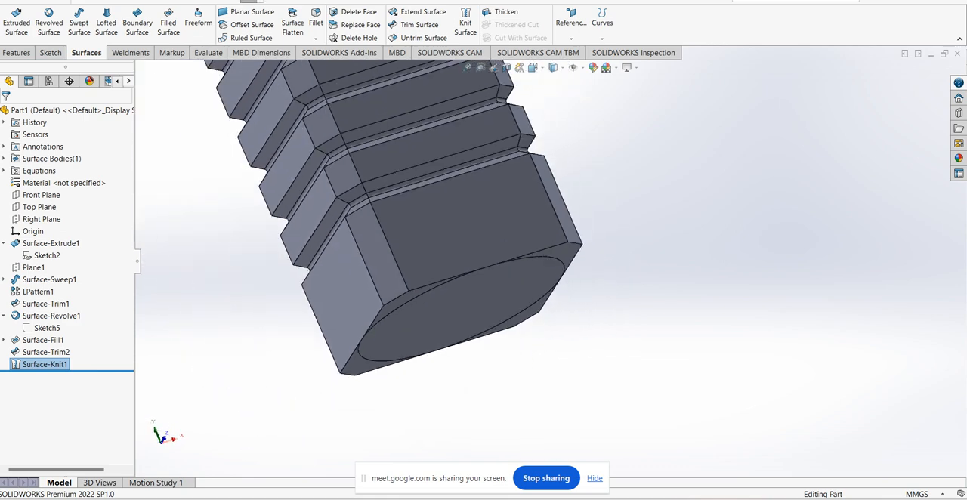
middle_click_drag(496, 236, 552, 255)
scroll(551, 254, "up", 6)
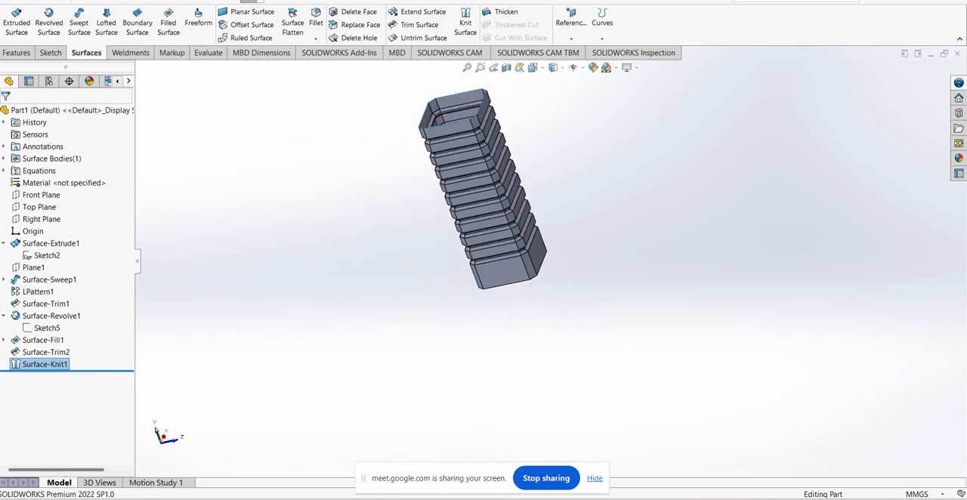
scroll(484, 99, "down", 4)
middle_click_drag(529, 288, 531, 315)
scroll(550, 260, "up", 2)
scroll(535, 322, "up", 1)
scroll(537, 325, "down", 2)
scroll(550, 261, "up", 3)
scroll(581, 189, "down", 1)
middle_click_drag(550, 261, 538, 257)
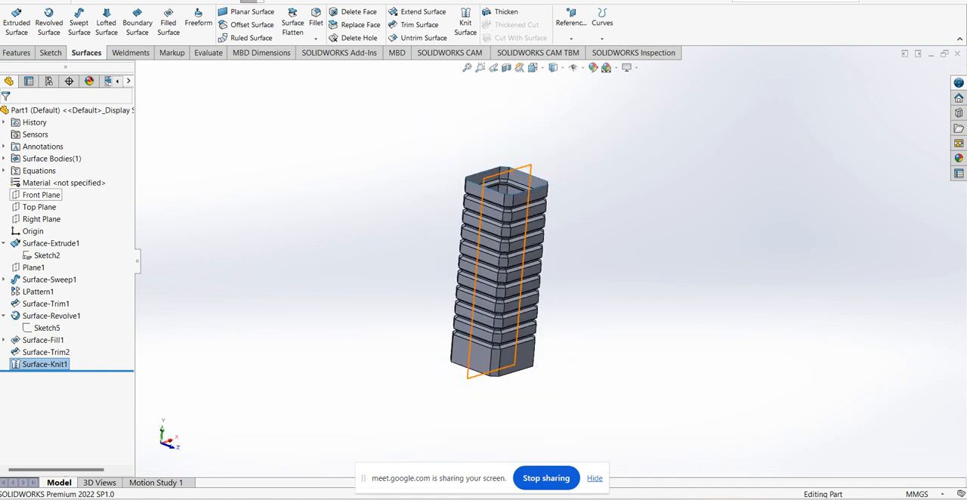
Create a reference plane above the tube, offset 38 mm from the Top Plane
left_click(36, 208)
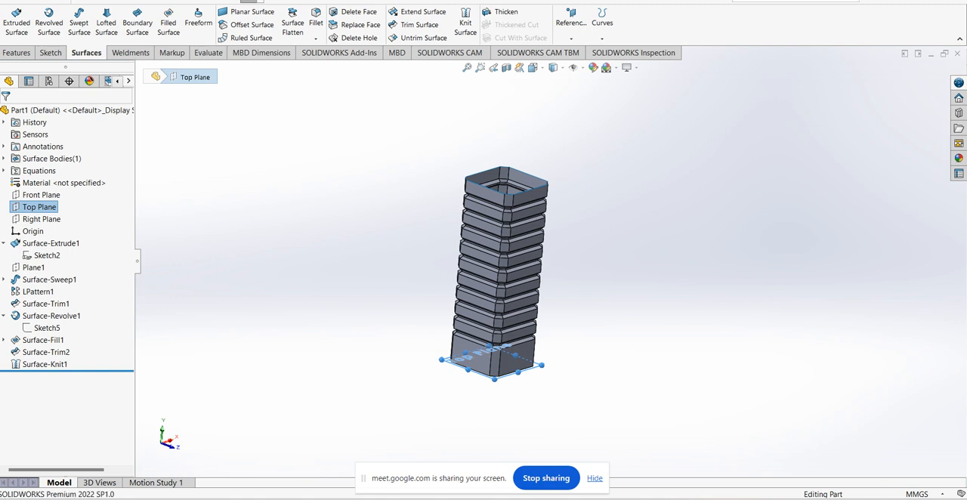
key("Escape")
left_click(572, 30)
left_click(578, 51)
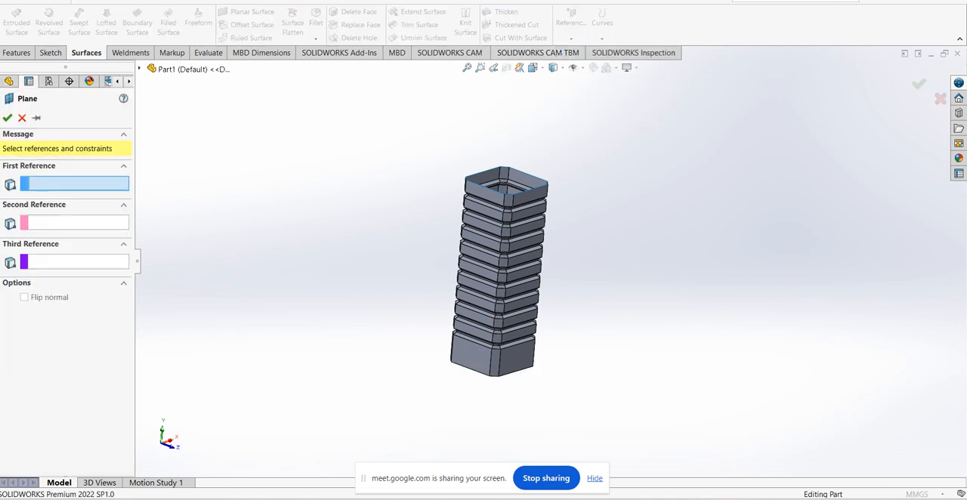
left_click(140, 69)
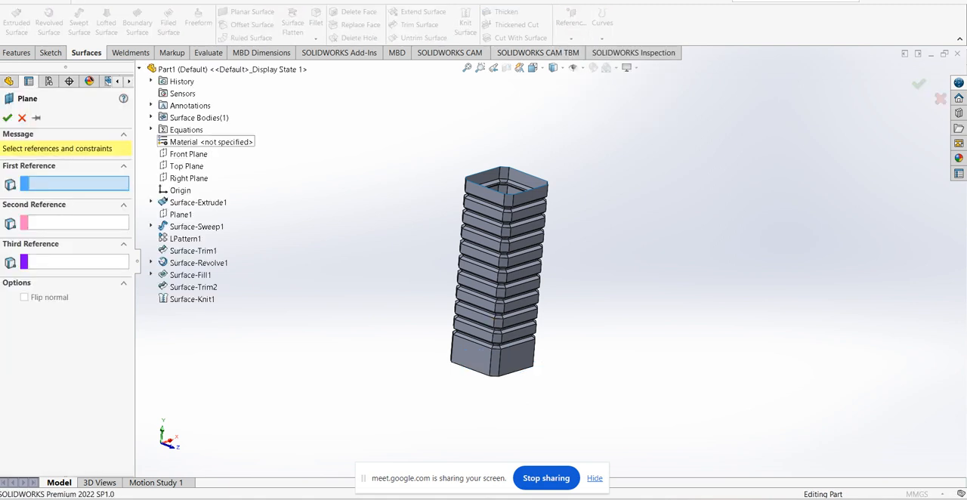
left_click(186, 165)
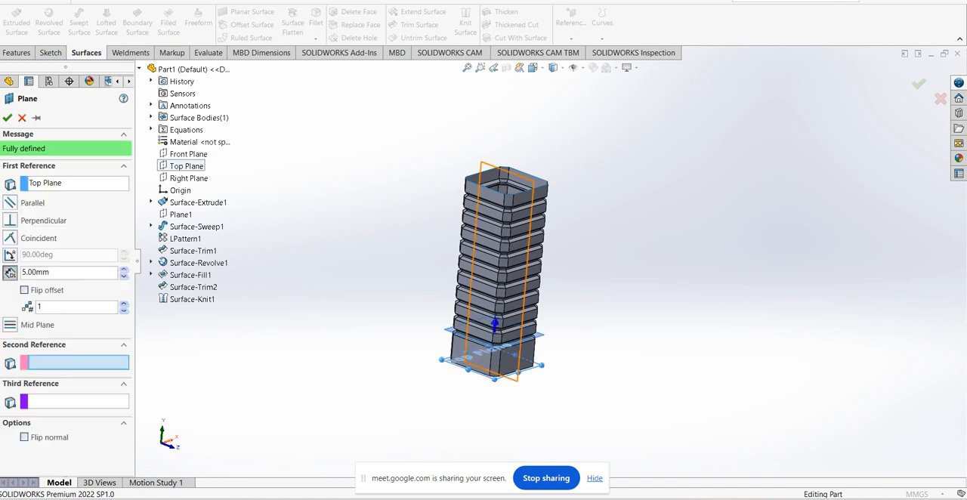
type("45")
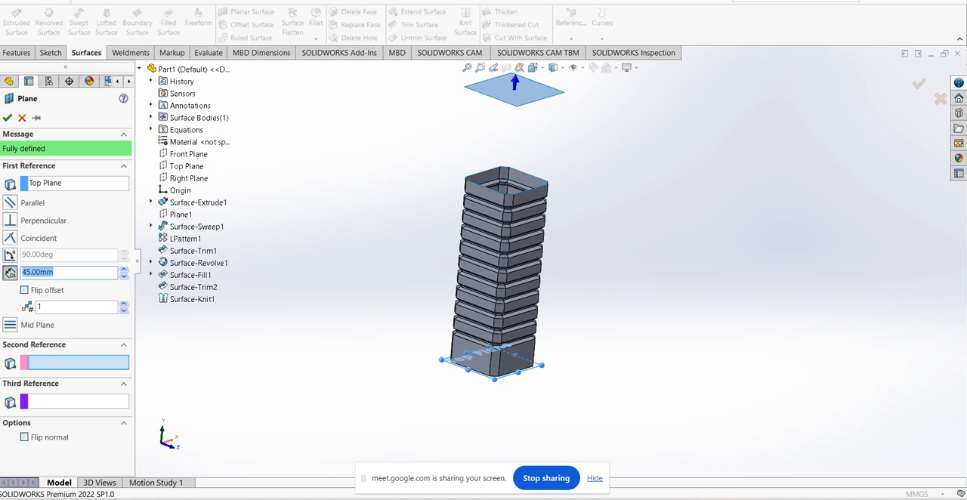
key("Return")
middle_click_drag(568, 147, 601, 118)
scroll(601, 118, "down", 2)
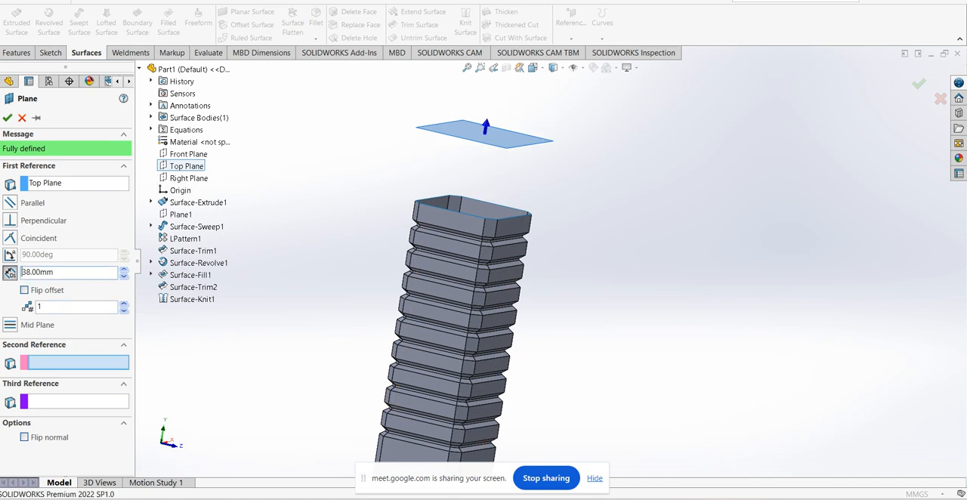
left_click(8, 118)
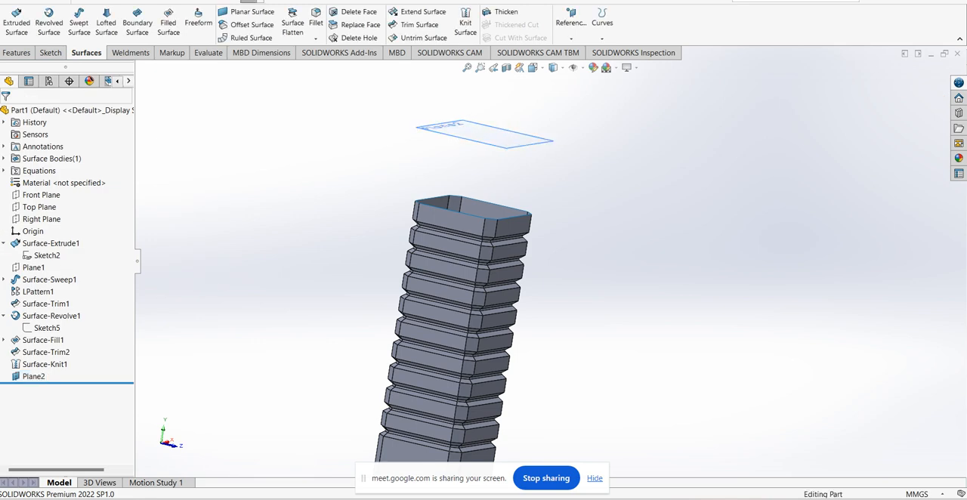
Start a sketch on the new offset plane and draw a circle of about 2.34 mm radius centered on the origin
left_click(484, 134)
left_click(563, 120)
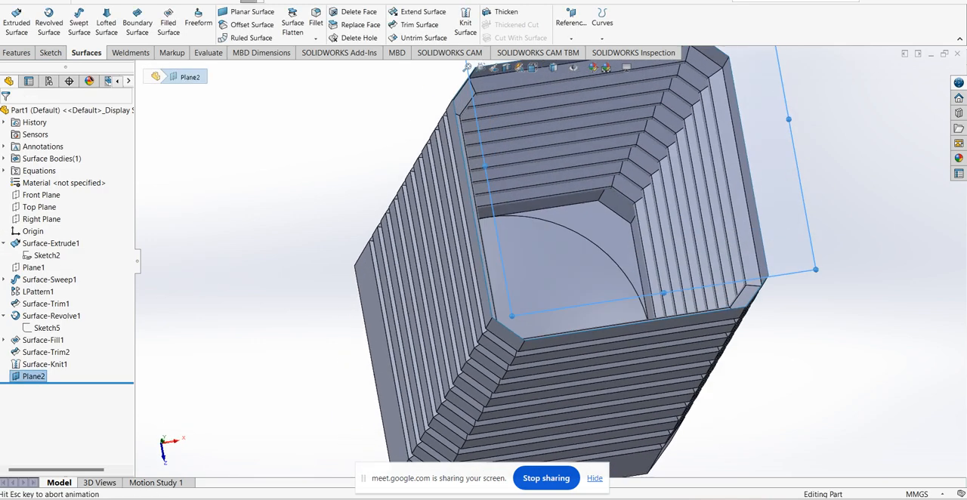
scroll(538, 245, "up", 3)
left_click(112, 12)
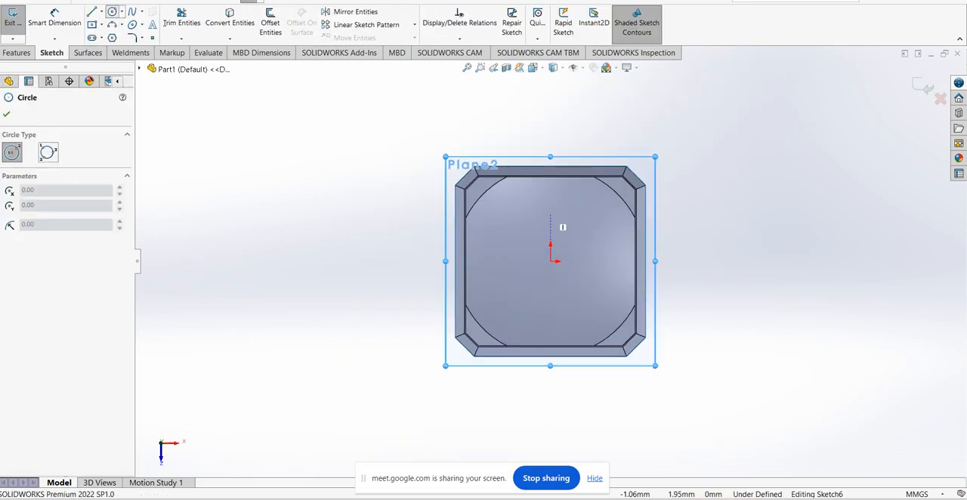
left_click(550, 261)
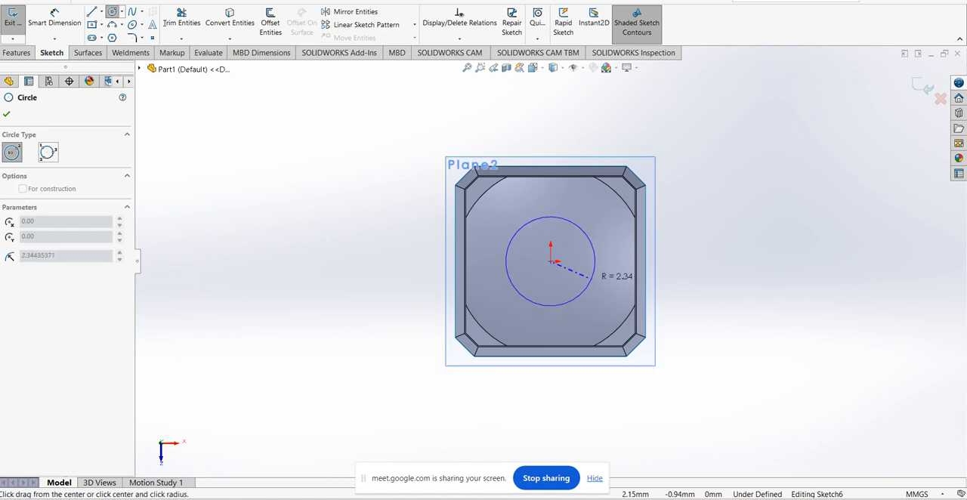
left_click(590, 278)
Dimension the circle's diameter as 4.5 mm and close the sketch
left_click(55, 15)
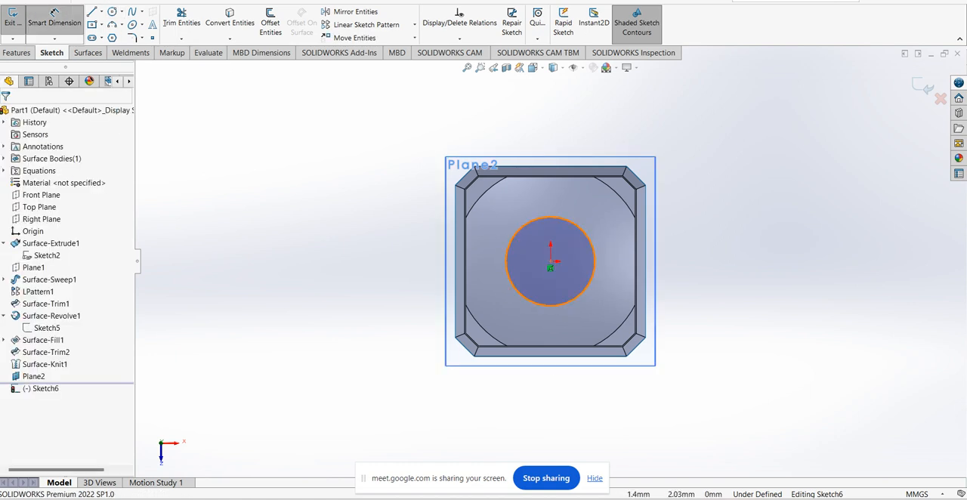
left_click(680, 221)
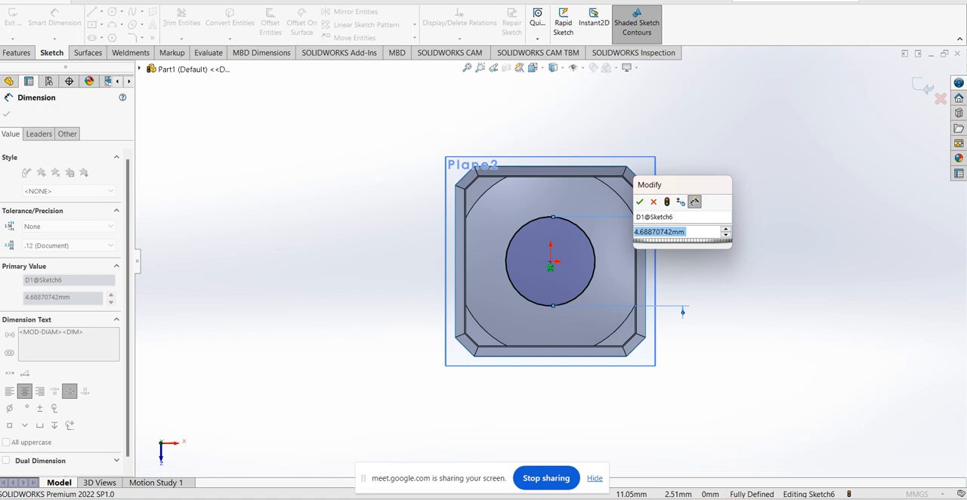
type("4.5")
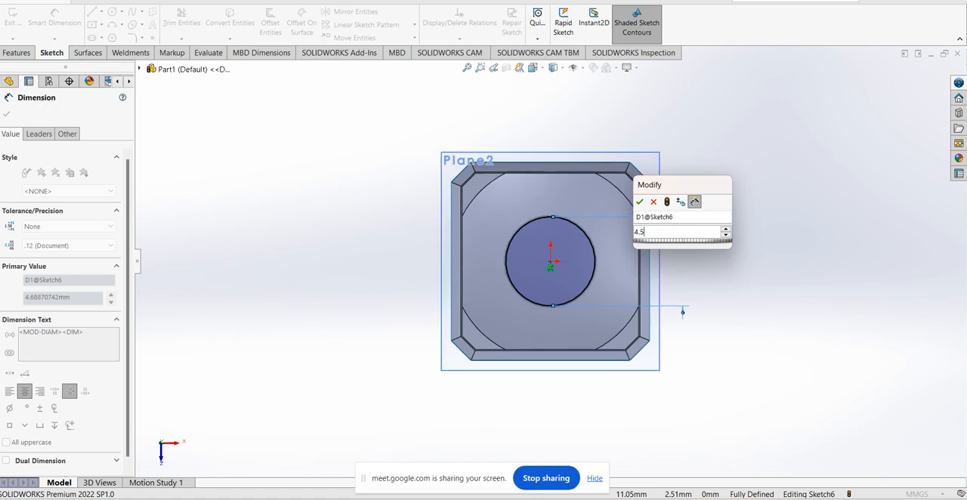
key("Return")
left_click(13, 17)
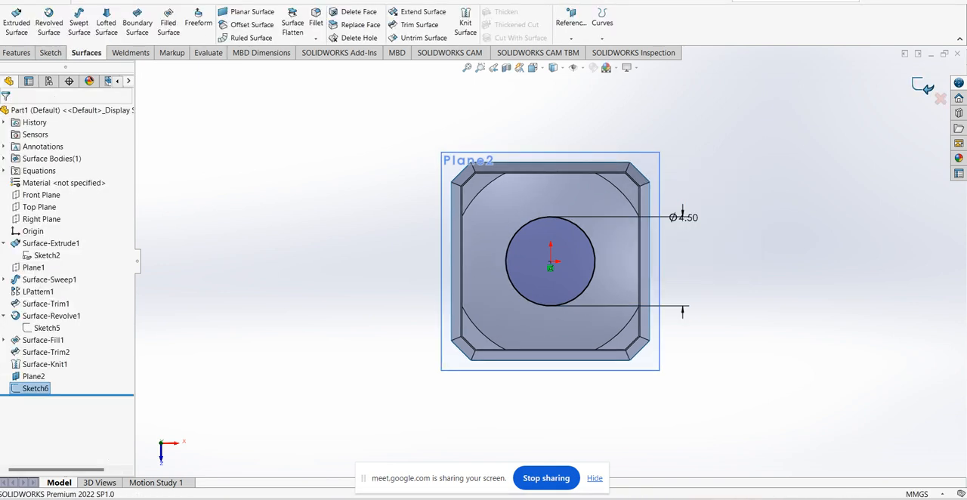
Hide the reference plane that carries the circle above the tube
mouse_move(529, 302)
middle_mouse_down()
mouse_move(527, 245)
mouse_move(528, 257)
middle_mouse_up()
right_click(692, 125)
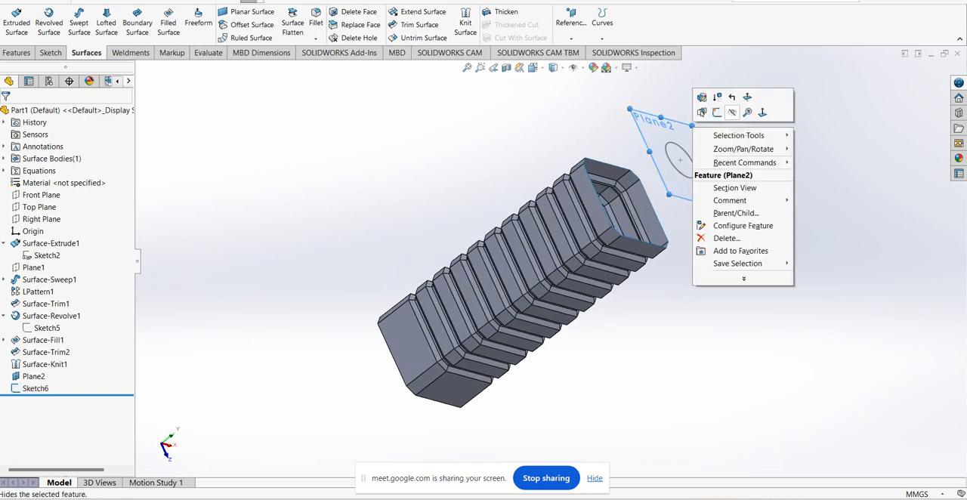
left_click(732, 112)
Extrude the 4.5 mm circle as a surface to a blind depth of 3 mm, away from the tube
scroll(744, 161, "down", 1)
middle_click_drag(744, 161, 550, 198)
scroll(557, 248, "up", 2)
scroll(553, 183, "down", 2)
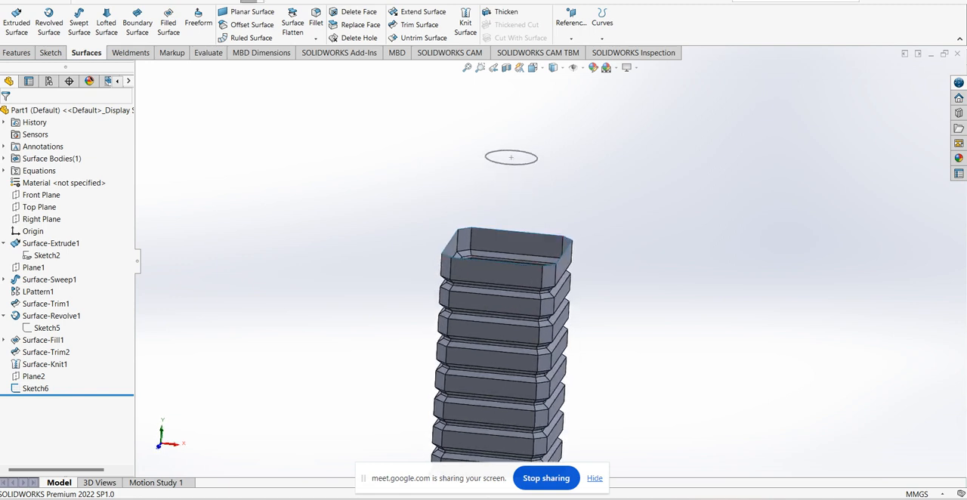
scroll(588, 132, "down", 2)
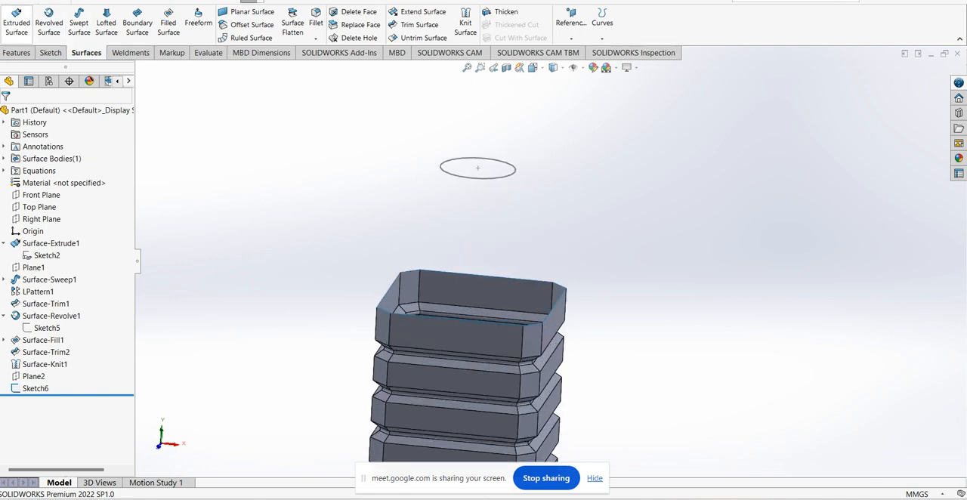
left_click(16, 22)
left_click(478, 178)
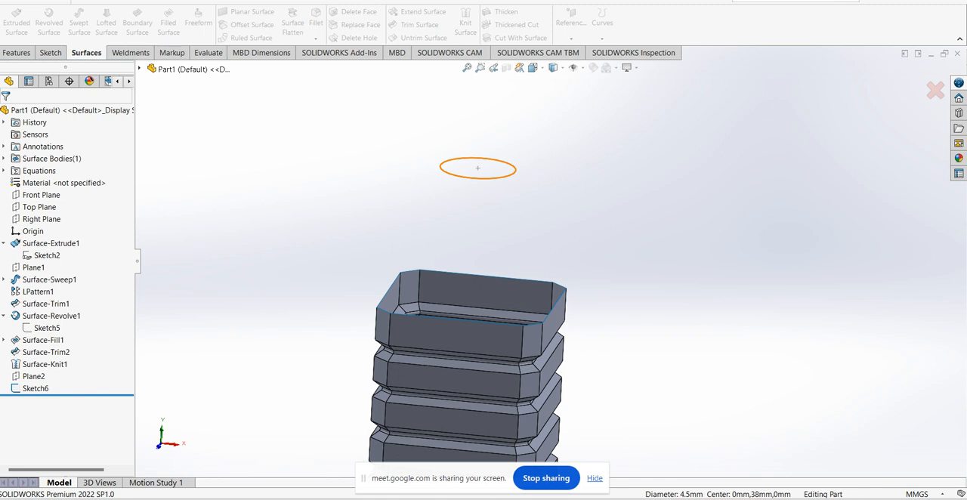
scroll(550, 263, "up", 3)
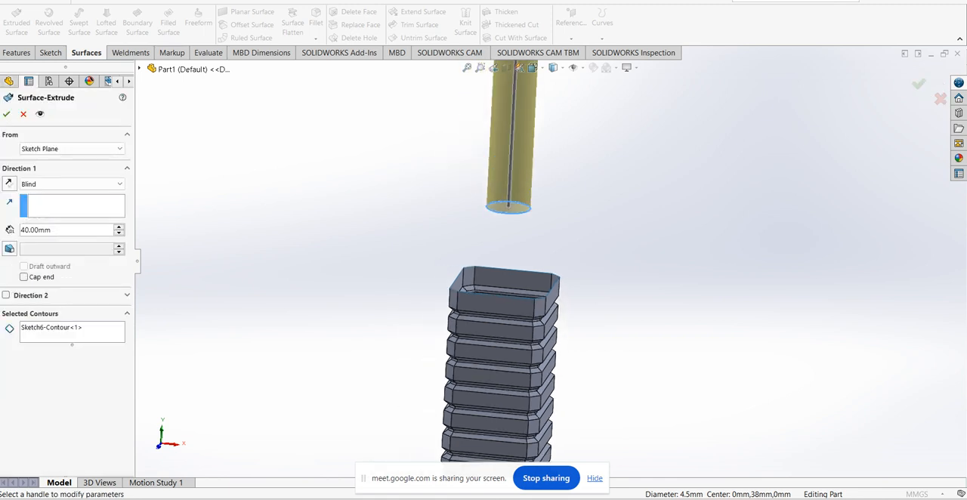
type("3")
key("Return")
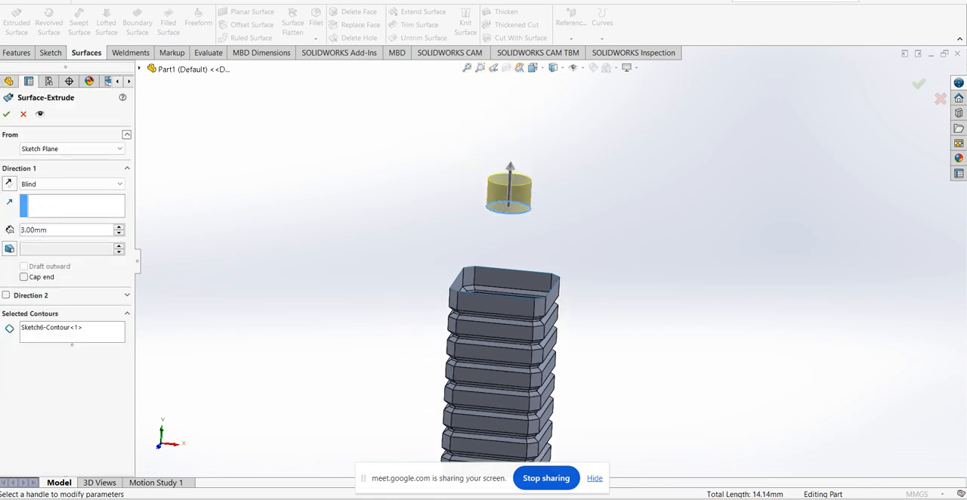
left_click(7, 114)
scroll(558, 260, "down", 2)
middle_click_drag(526, 285, 510, 325)
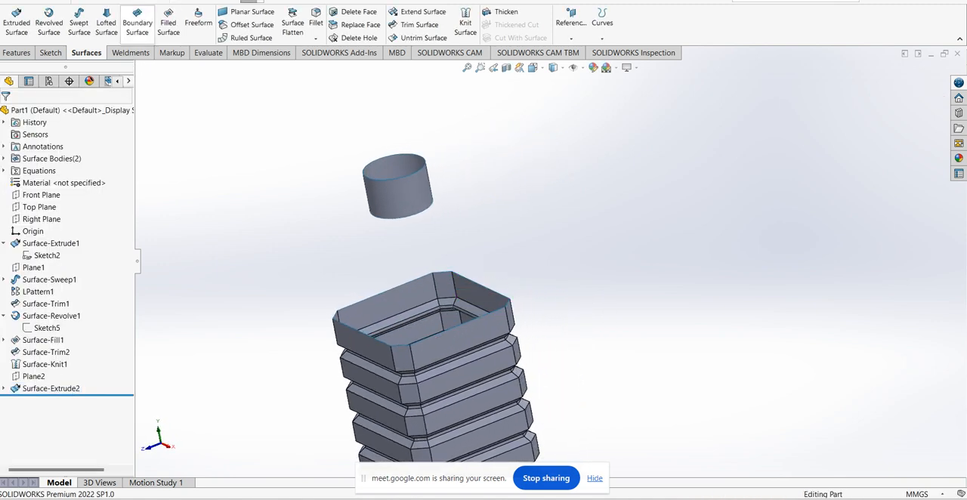
left_click(107, 23)
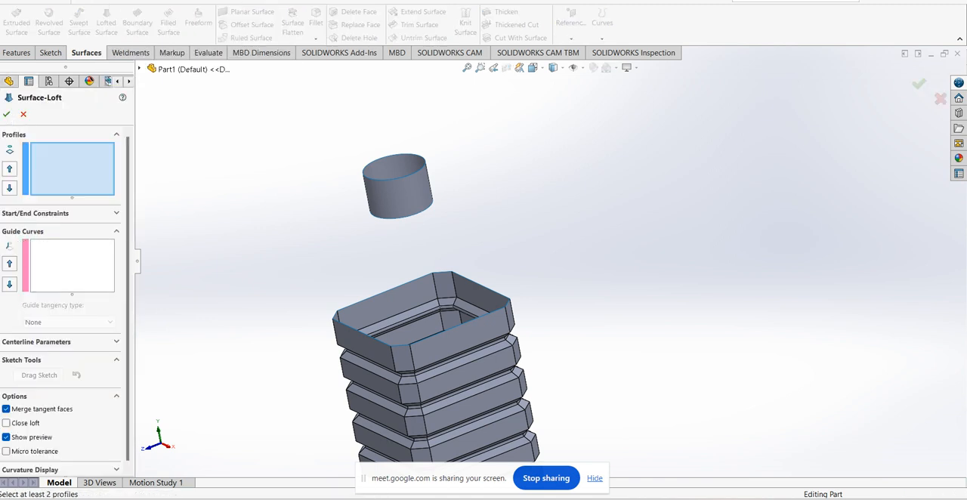
left_click(426, 208)
middle_click_drag(483, 294, 489, 309)
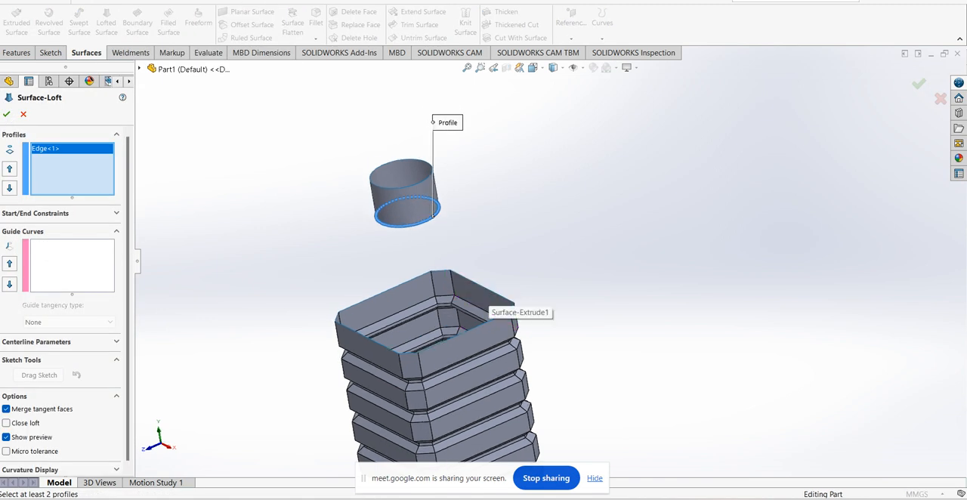
left_click(489, 289)
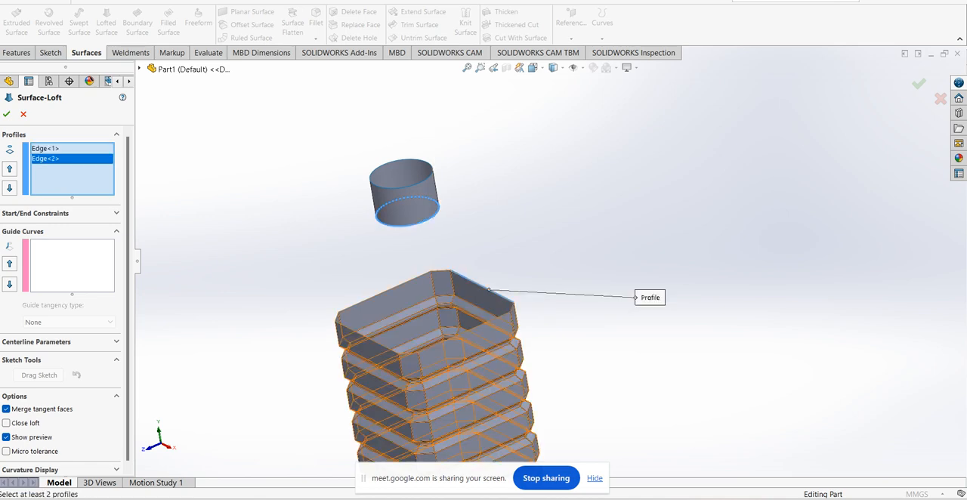
middle_click_drag(505, 308, 513, 323)
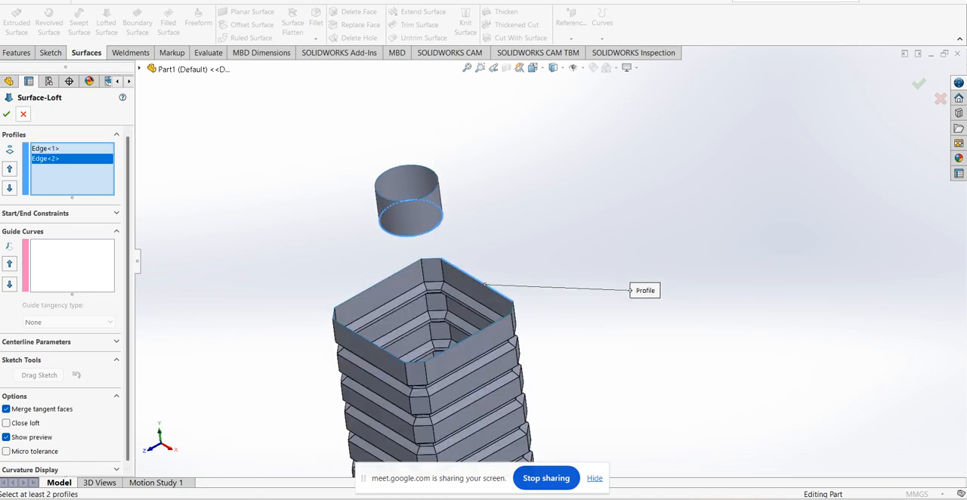
key("Escape")
scroll(554, 262, "up", 2)
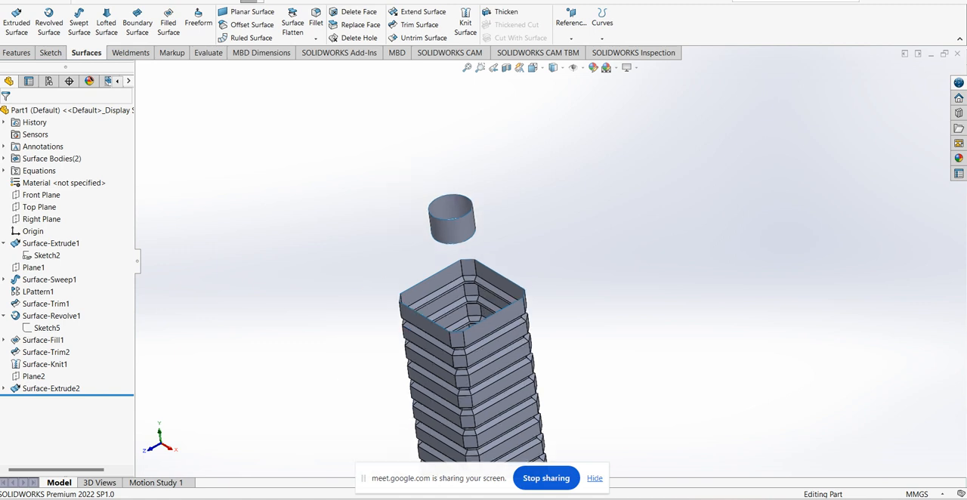
left_click(51, 243)
left_click(66, 214)
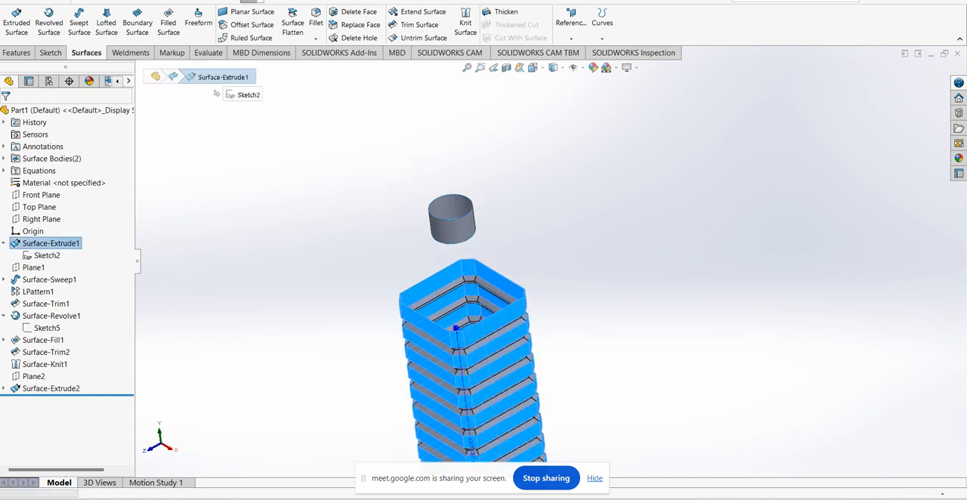
left_click(23, 115)
Create a reference plane at the tube's open end, offset 30 mm from the Top Plane
scroll(552, 262, "up", 3)
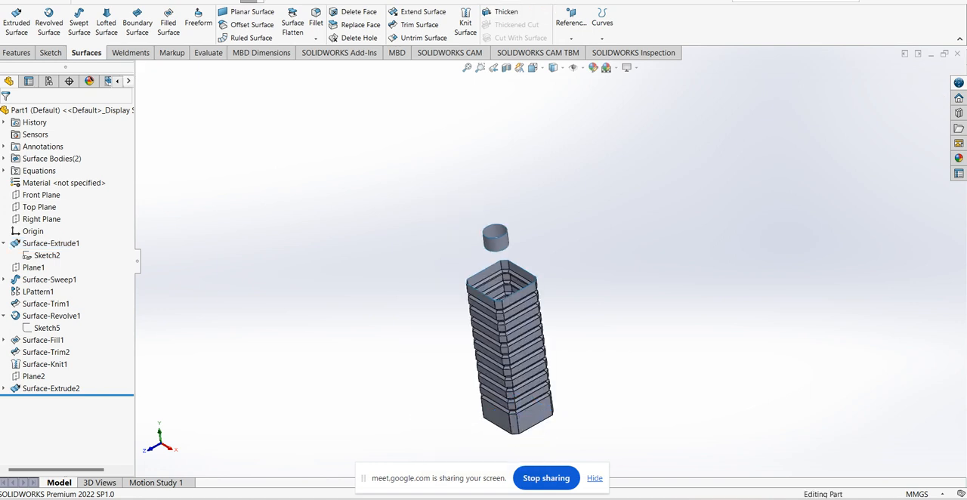
left_click(571, 21)
left_click(575, 53)
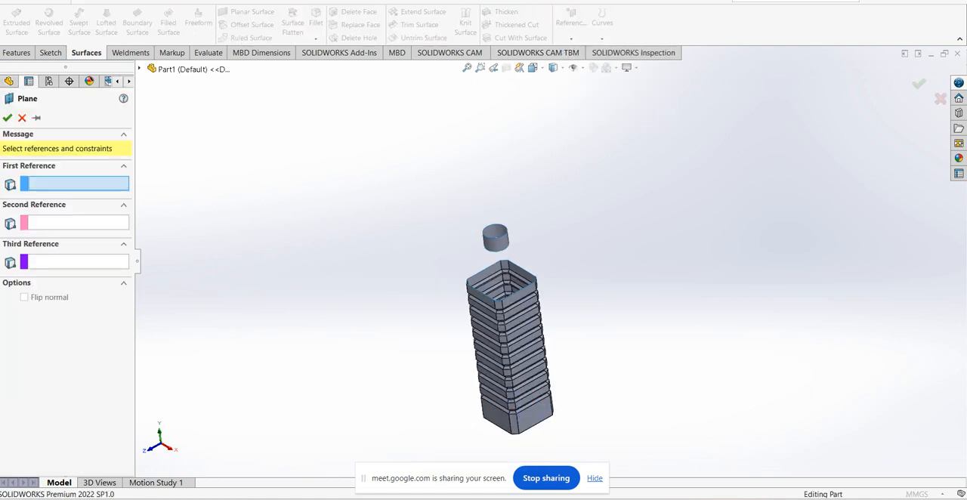
left_click(174, 68)
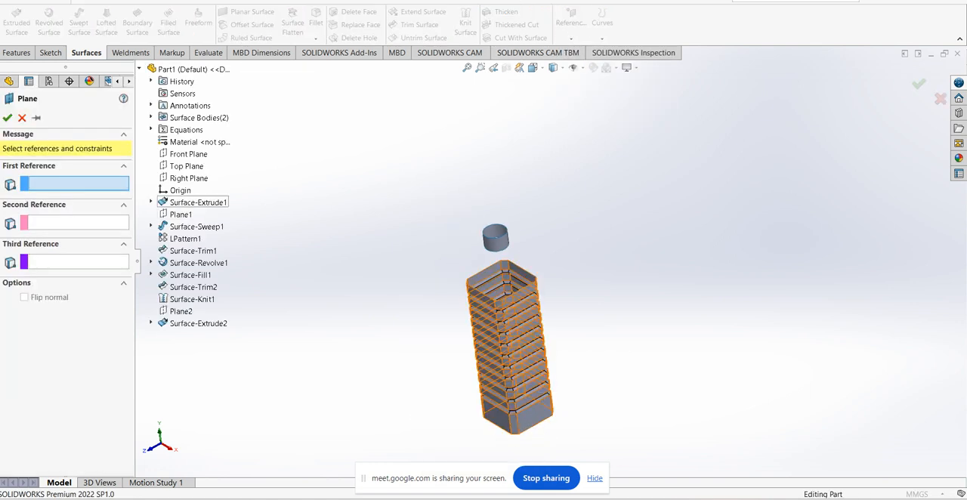
left_click(186, 165)
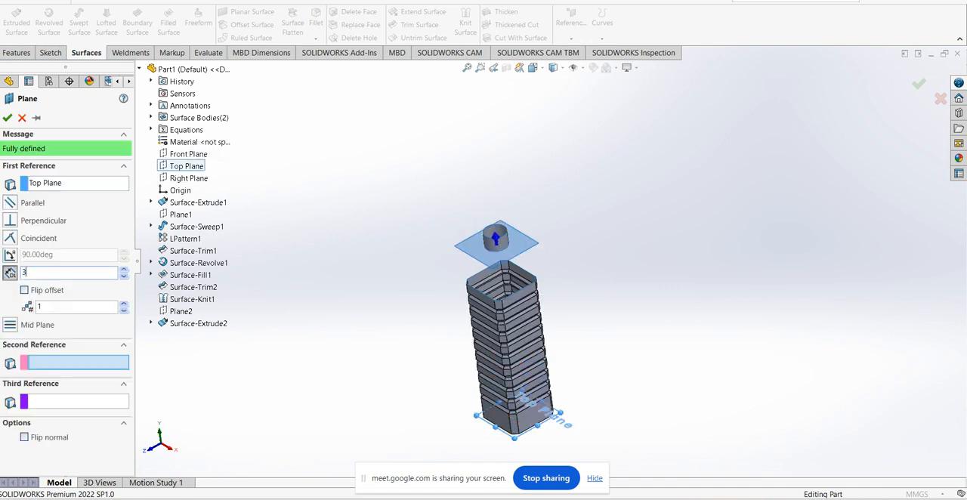
type("30")
key("Return")
left_click(8, 118)
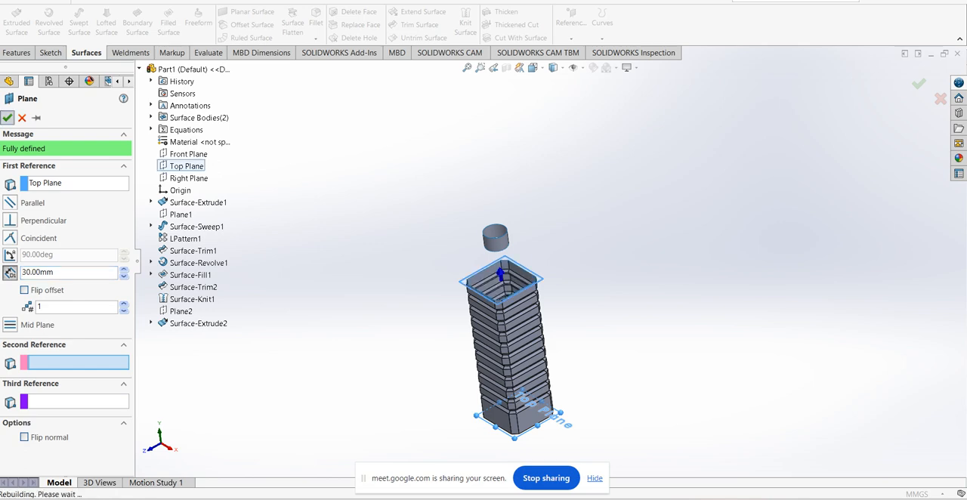
Sketch on the 30 mm offset plane by converting the tube's chamfered square base sketch (Sketch2), and close the sketch
scroll(546, 295, "down", 5)
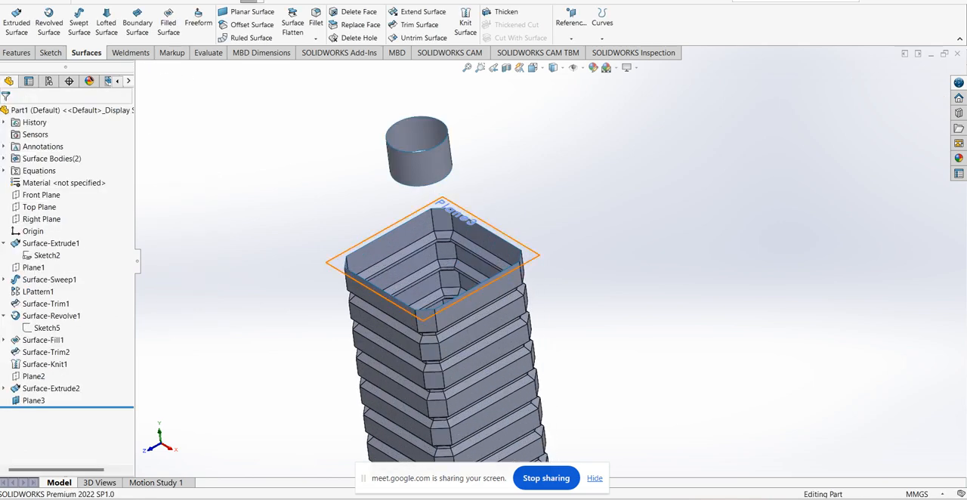
left_click(533, 253)
left_click(562, 217)
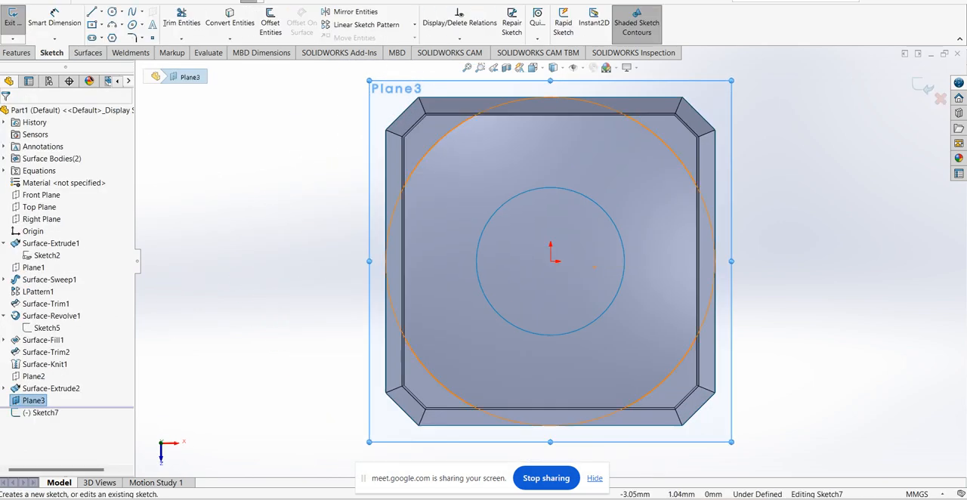
scroll(452, 229, "up", 3)
key("Escape")
scroll(650, 156, "down", 3)
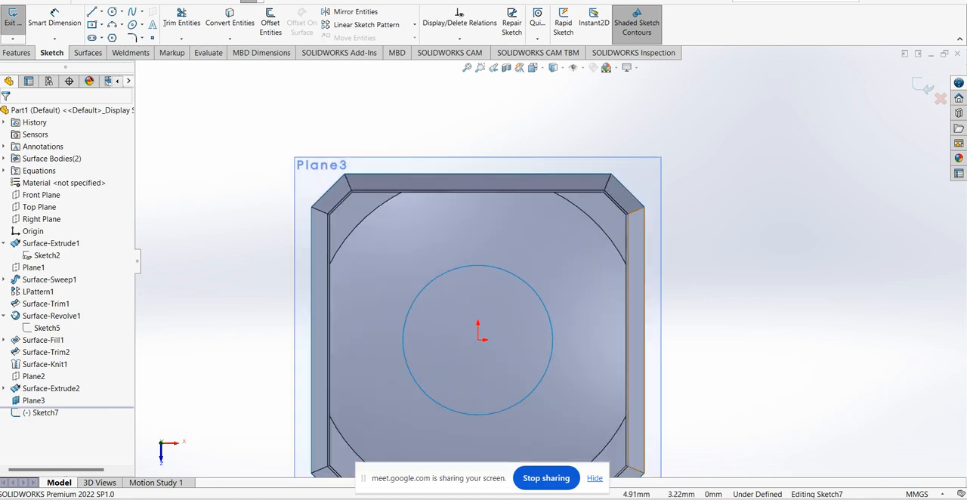
scroll(546, 264, "up", 2)
middle_click_drag(528, 268, 571, 269)
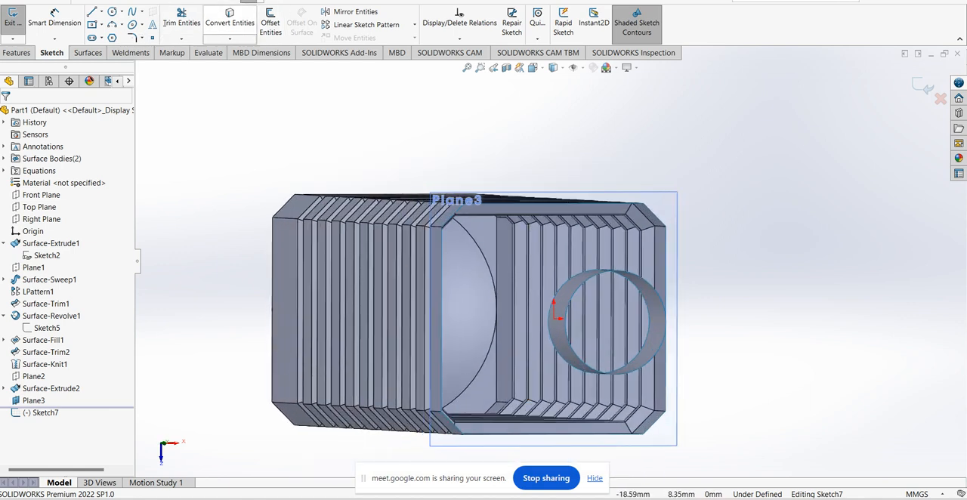
left_click(230, 23)
left_click(139, 69)
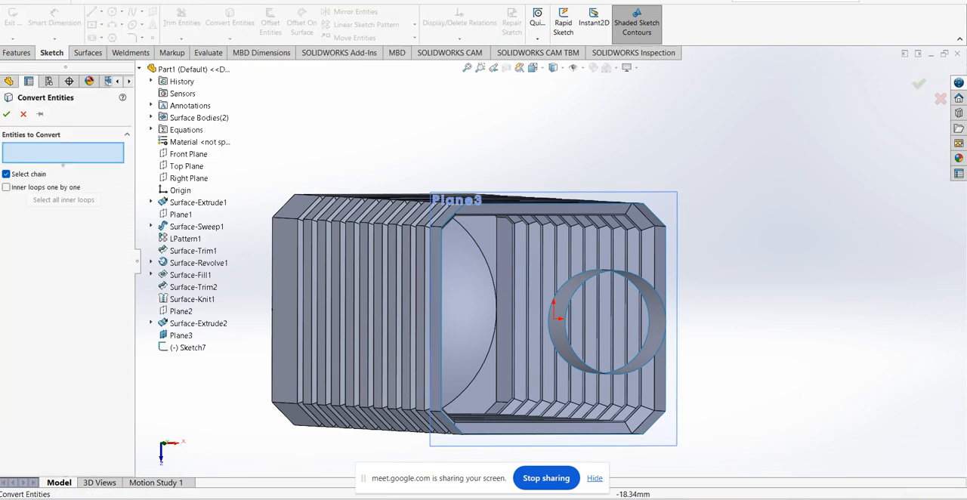
left_click(151, 202)
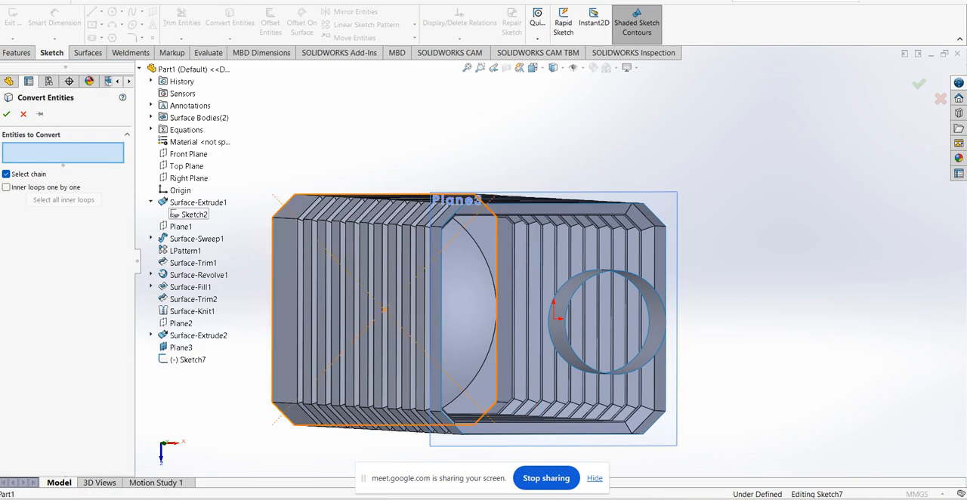
left_click(189, 214)
left_click(6, 113)
middle_click_drag(628, 291, 468, 242)
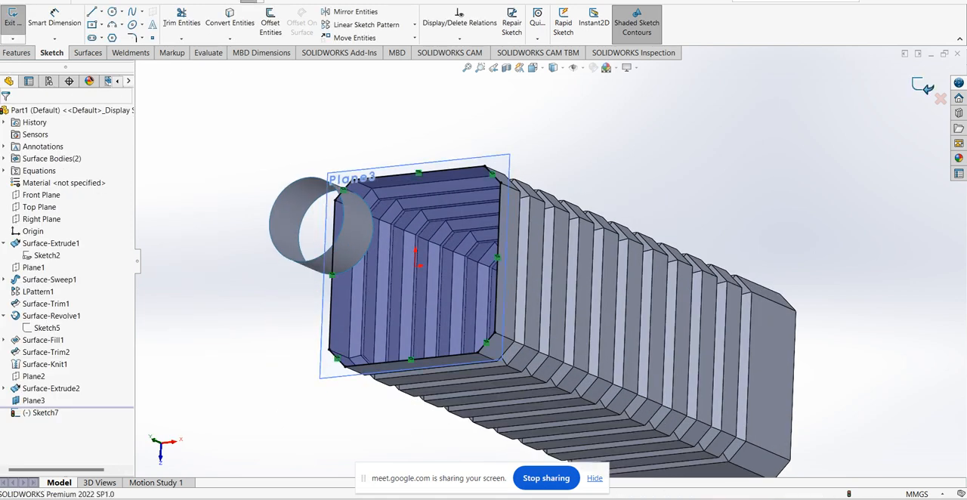
left_click(922, 87)
Hide the grooved tube surface and the 30 mm offset plane, leaving the converted profile and neck cylinder displayed
mouse_move(552, 279)
middle_mouse_down()
mouse_move(581, 260)
mouse_move(593, 207)
middle_mouse_up()
left_click(593, 193)
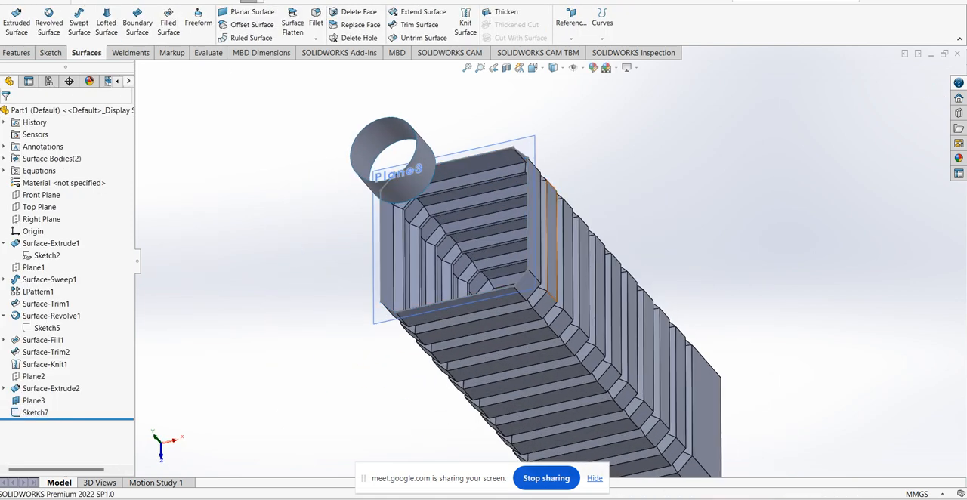
right_click(551, 182)
left_click(573, 201)
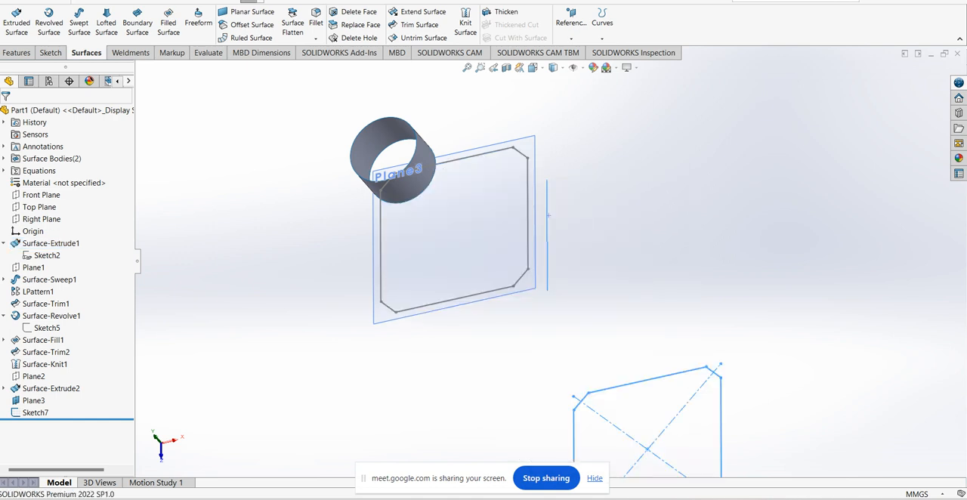
middle_click_drag(570, 198, 578, 128)
right_click(565, 116)
right_click(558, 114)
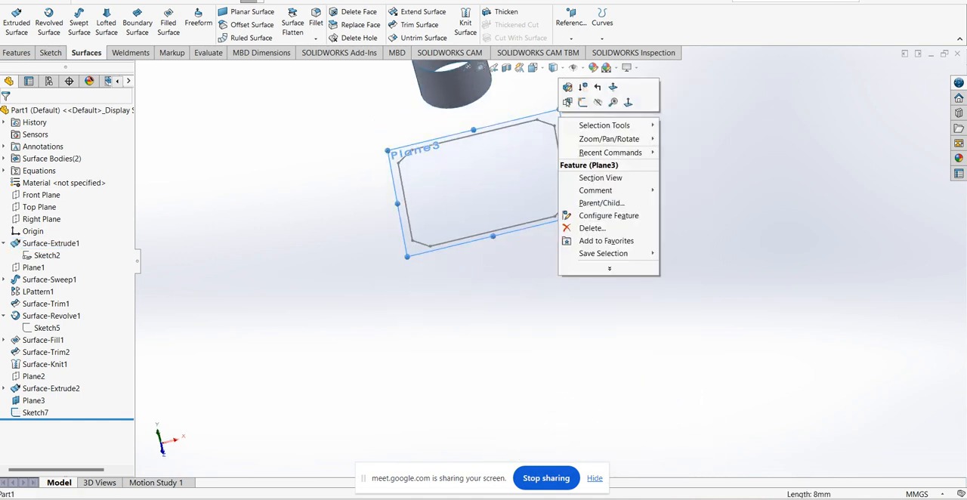
left_click(582, 102)
Loft a surface from the converted chamfered square sketch to the lower circular edge of the neck cylinder
scroll(556, 189, "up", 2)
scroll(562, 133, "down", 1)
middle_click_drag(561, 133, 551, 114)
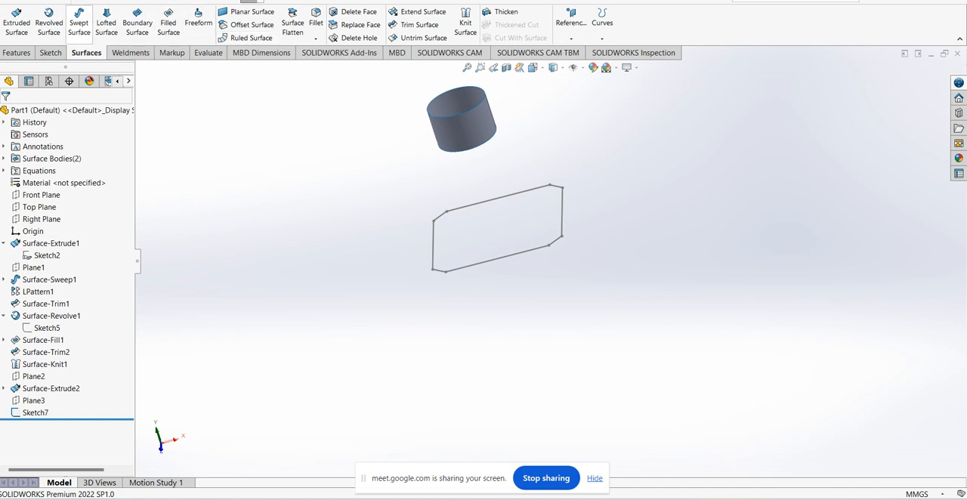
left_click(106, 23)
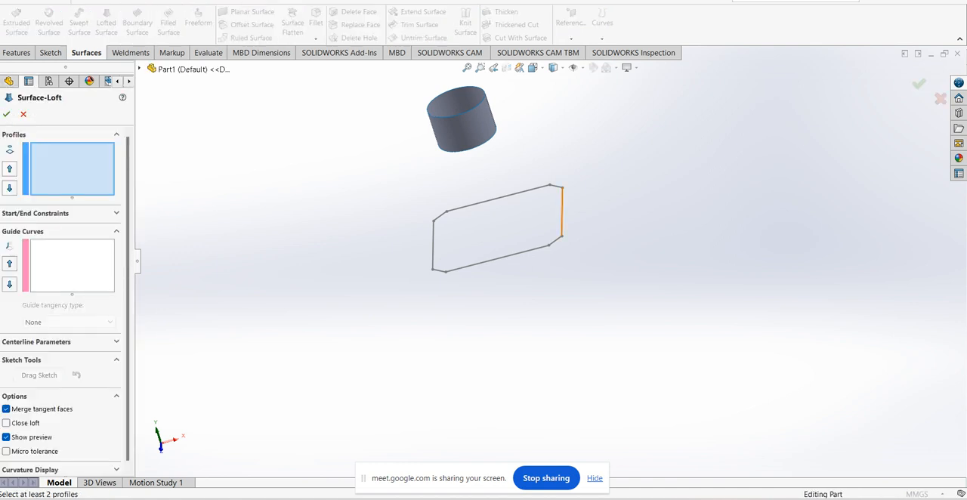
left_click(562, 188)
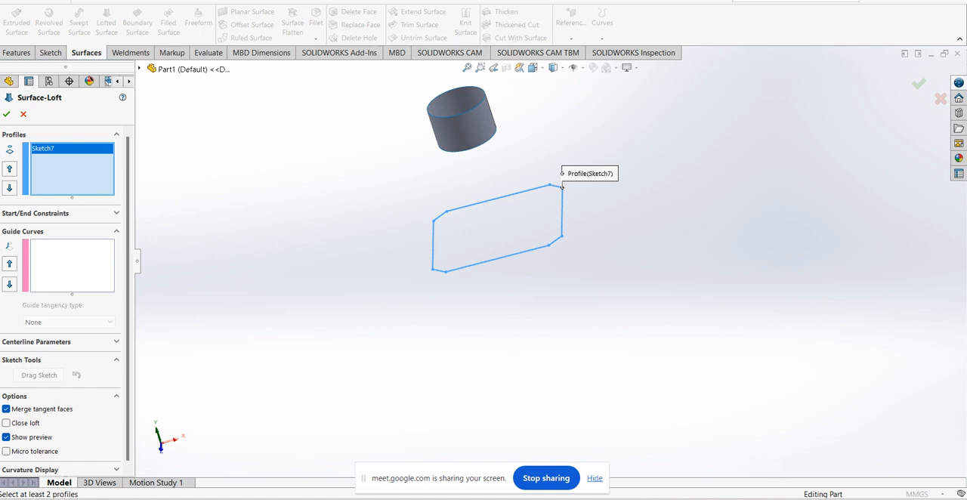
left_click(485, 144)
middle_click_drag(488, 147, 493, 216)
scroll(565, 137, "down", 2)
middle_click_drag(565, 138, 564, 168)
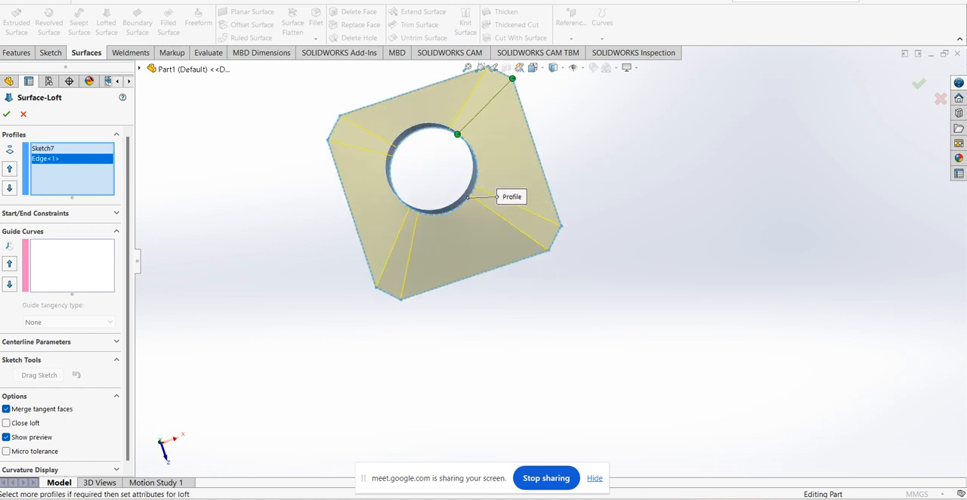
key("Return")
Show the hidden grooved tube surface again and view it together with the lofted shoulder and neck
scroll(502, 222, "up", 3)
middle_click_drag(502, 225, 488, 198)
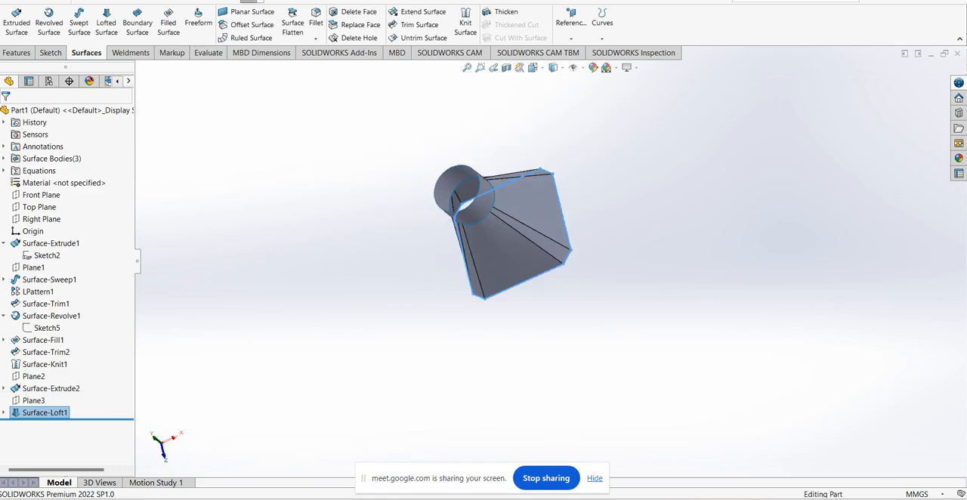
right_click(63, 243)
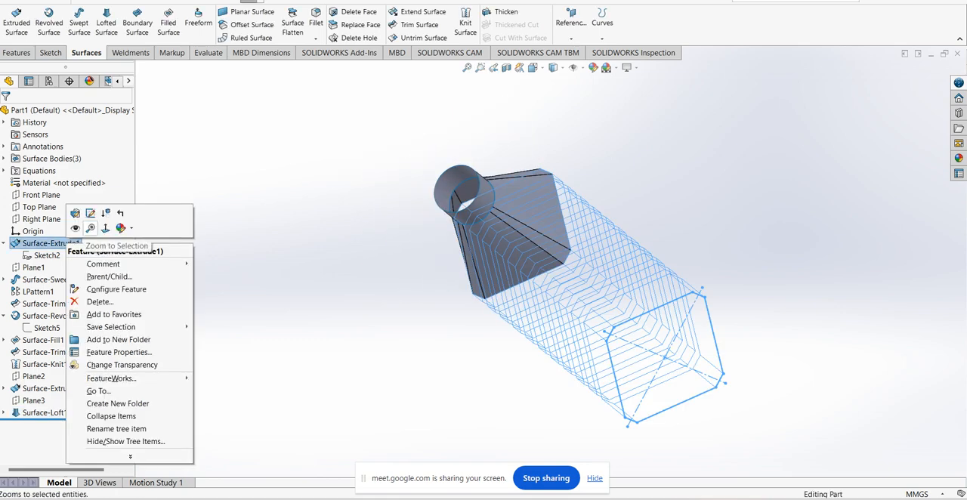
left_click(73, 227)
mouse_move(531, 234)
middle_mouse_down()
mouse_move(552, 198)
mouse_move(535, 195)
middle_mouse_up()
scroll(552, 200, "up", 3)
scroll(550, 172, "down", 2)
middle_click_drag(594, 236, 573, 220)
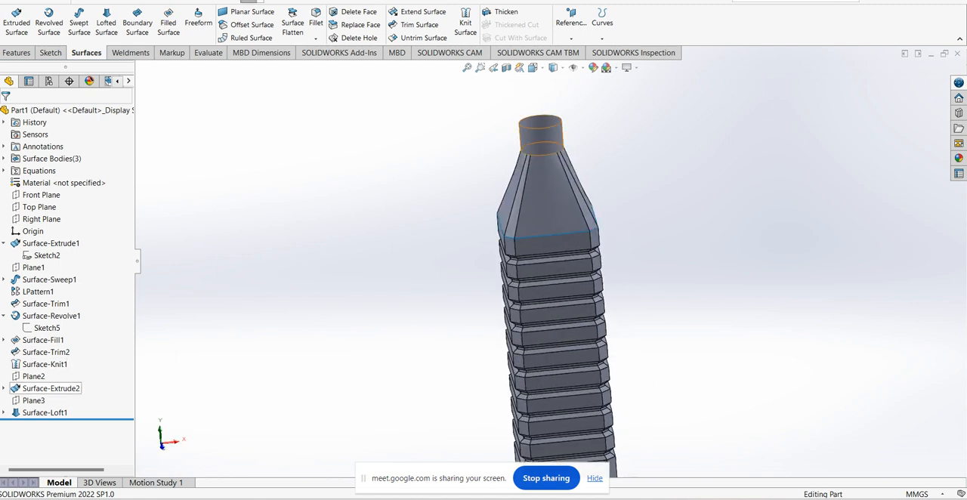
Edit the neck's reference plane (Plane2) and set its offset from the Top Plane to 35 mm
right_click(33, 376)
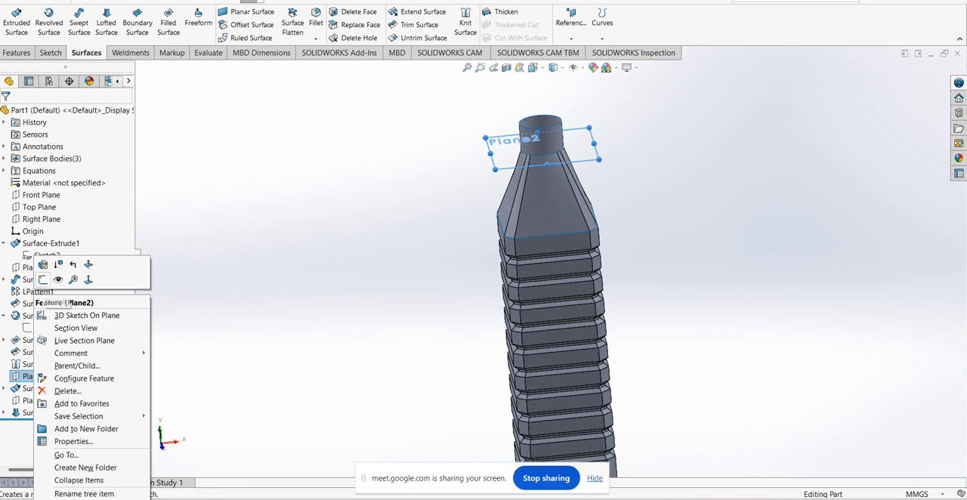
left_click(43, 264)
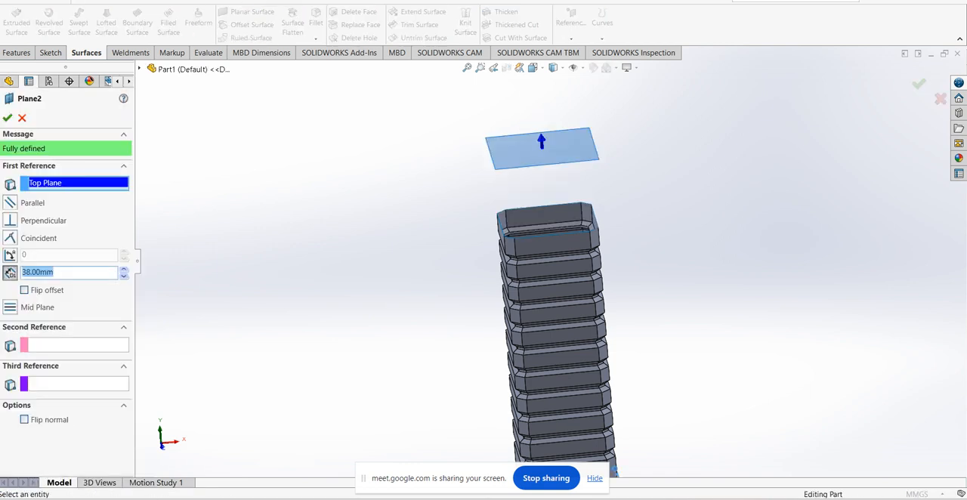
type("35")
key("Return")
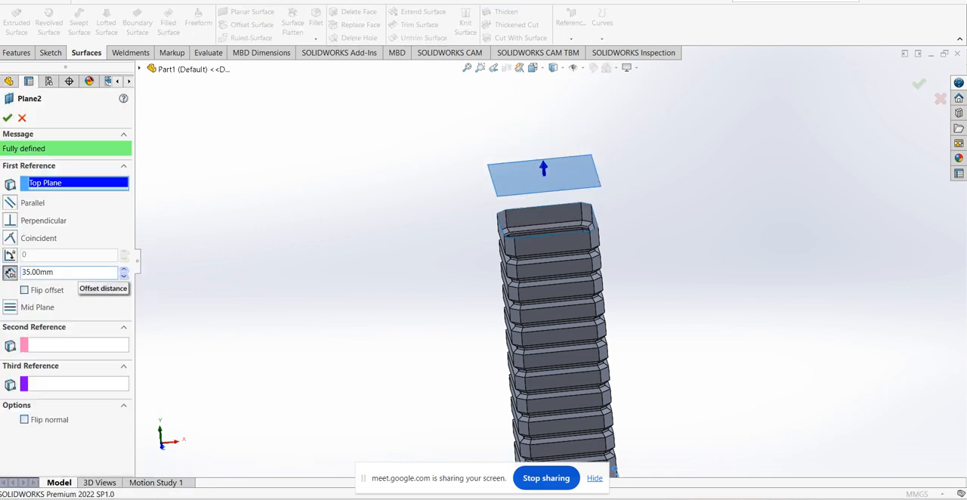
left_click(7, 118)
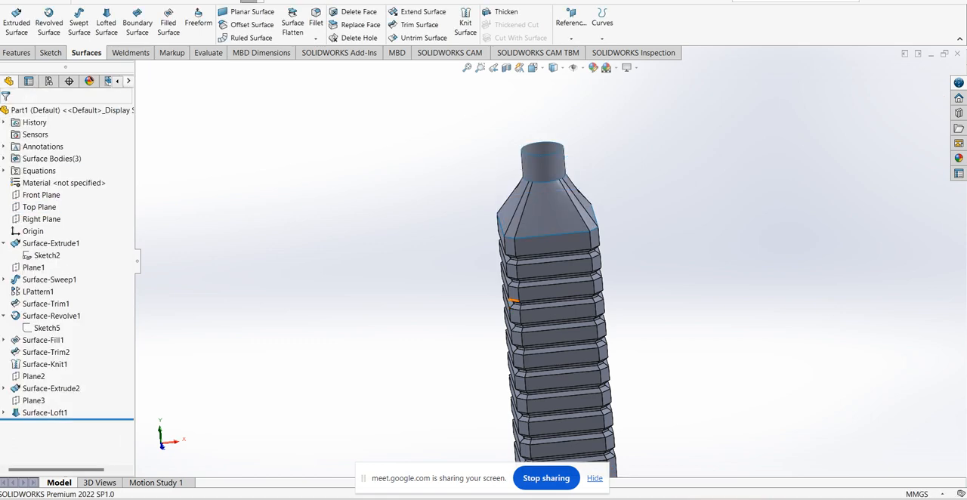
Knit the neck cylinder, the lofted shoulder and the grooved tube into one surface, without merging entities
middle_click_drag(515, 300, 521, 281)
scroll(522, 280, "up", 2)
scroll(505, 202, "down", 2)
middle_click_drag(571, 219, 555, 227)
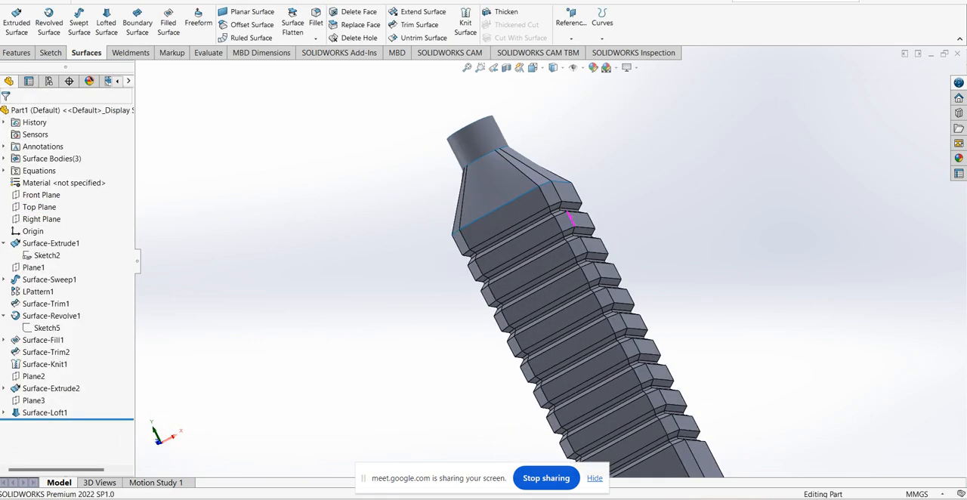
left_click(466, 23)
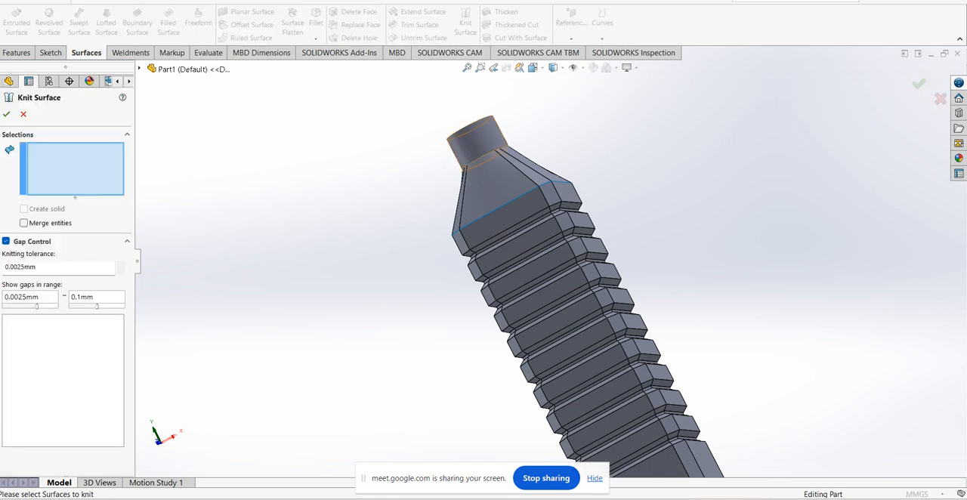
left_click(476, 136)
left_click(499, 178)
left_click(544, 227)
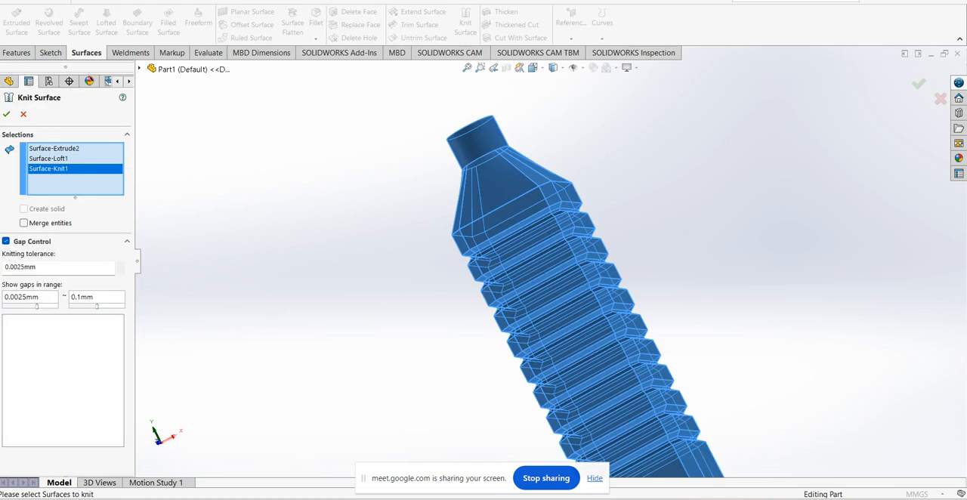
left_click(7, 115)
Browse the Plastic appearances down to the shiny cream wax sample
scroll(558, 266, "up", 5)
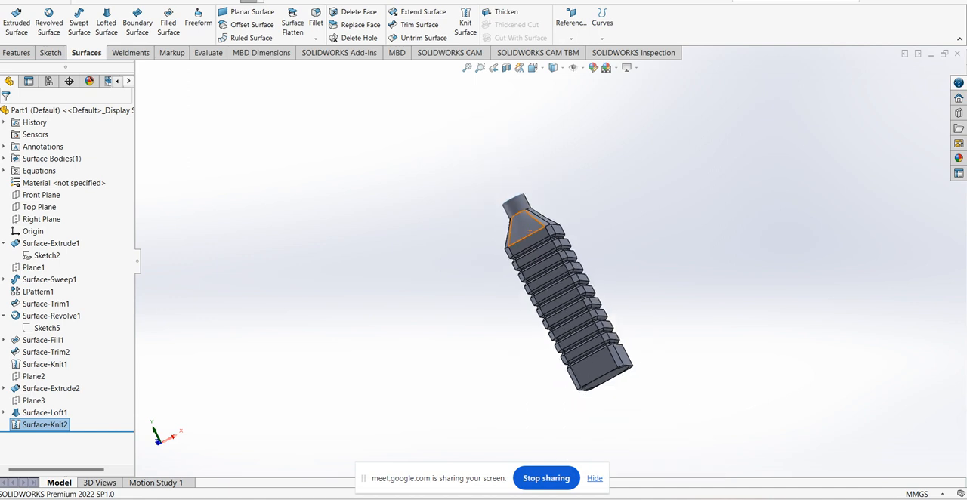
scroll(616, 363, "down", 2)
mouse_move(631, 340)
middle_mouse_down()
mouse_move(616, 363)
mouse_move(639, 356)
middle_mouse_up()
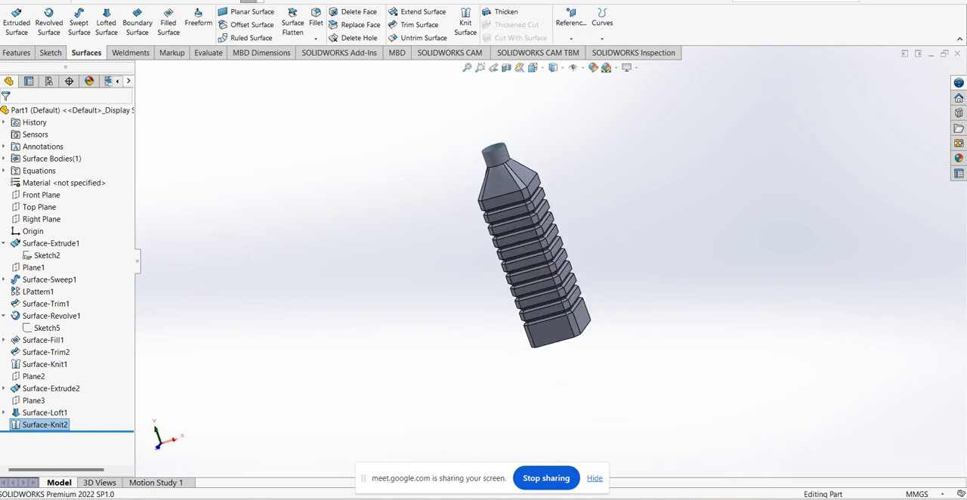
left_click(959, 158)
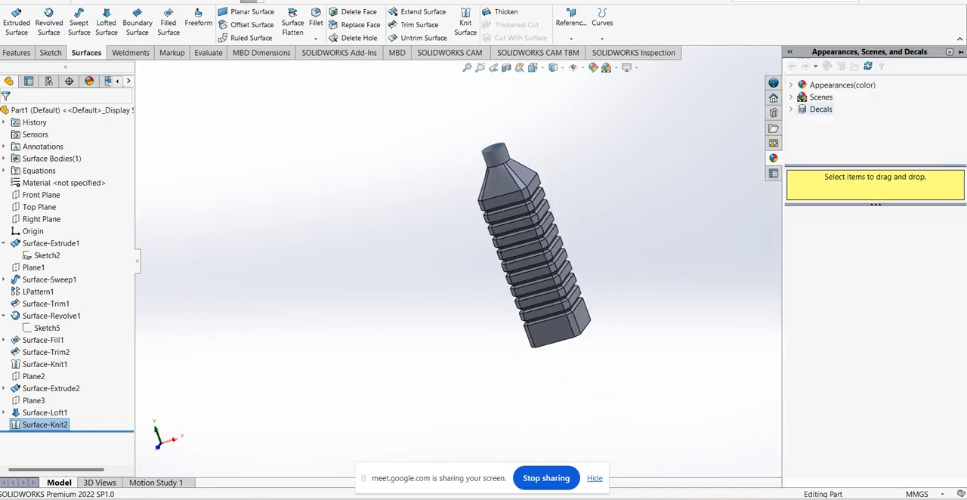
double_click(834, 85)
left_click(832, 98)
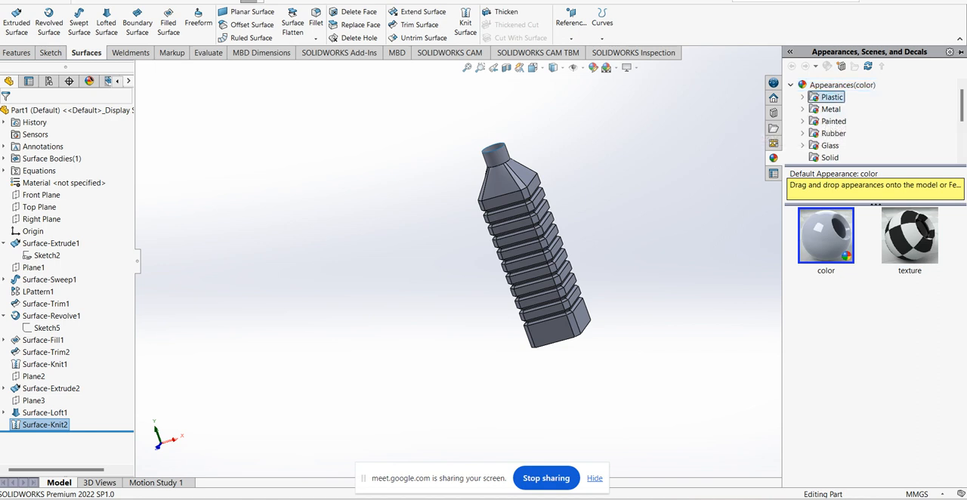
double_click(832, 98)
scroll(876, 344, "down", 3)
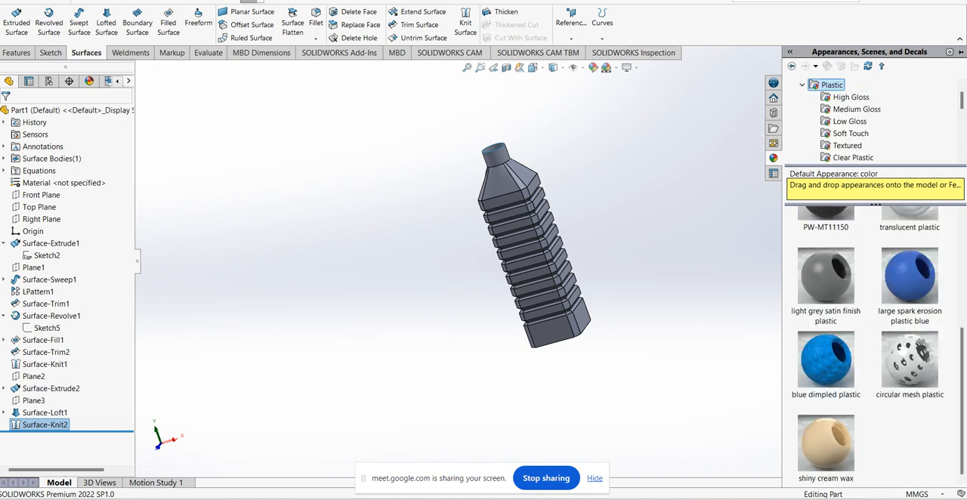
Apply the shiny cream wax appearance to the whole part
left_click(815, 442)
right_click(815, 442)
left_click(869, 362)
middle_click_drag(642, 341, 522, 261)
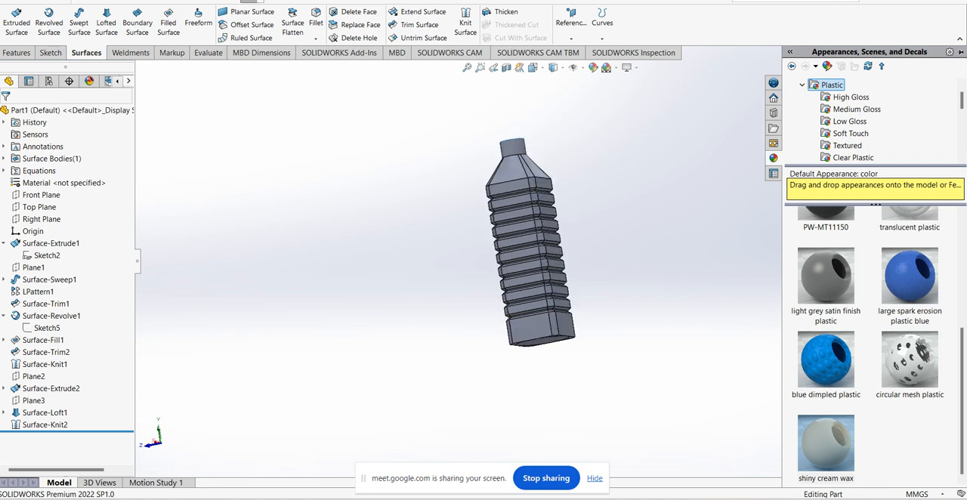
left_click(828, 445)
right_click(829, 443)
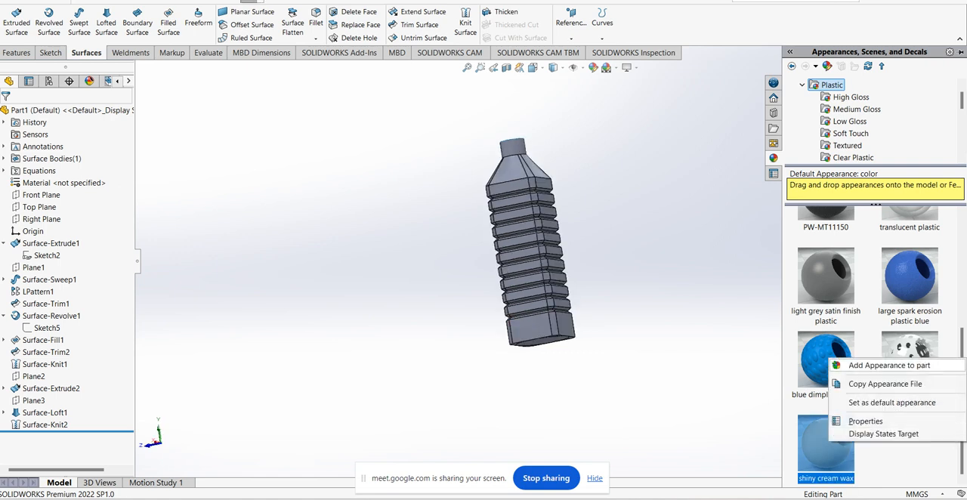
left_click(869, 364)
left_click(612, 235)
Examine the bottle from several sides and inspect its grooves and chamfered corners up close
scroll(594, 228, "down", 3)
middle_click_drag(595, 228, 529, 302)
middle_click_drag(491, 333, 517, 292)
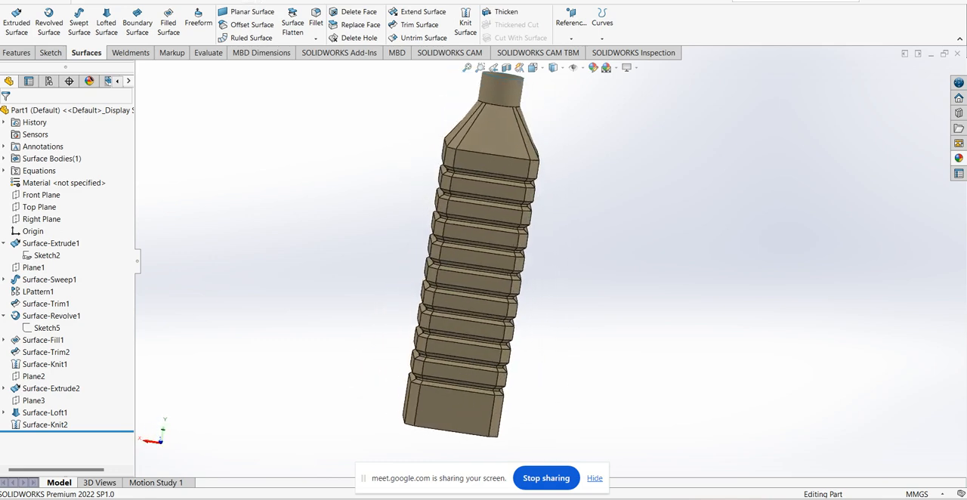
scroll(516, 292, "down", 3)
scroll(513, 344, "up", 3)
middle_click_drag(491, 369, 523, 329)
scroll(477, 349, "down", 4)
scroll(439, 261, "down", 2)
middle_click_drag(440, 260, 470, 265)
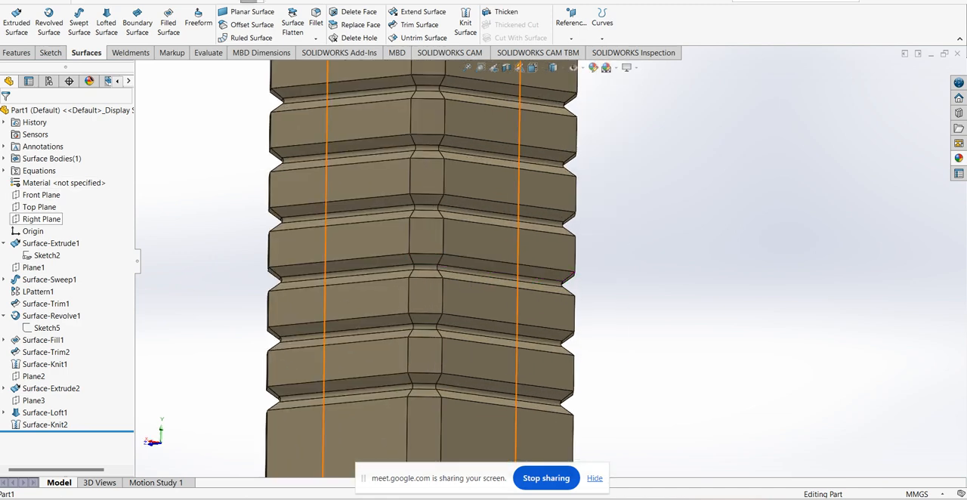
Edit the tube's base sketch (Sketch2) and set 0.25 mm sketch fillets at both ends of the upper-right chamfer
left_click(46, 255)
left_click(64, 226)
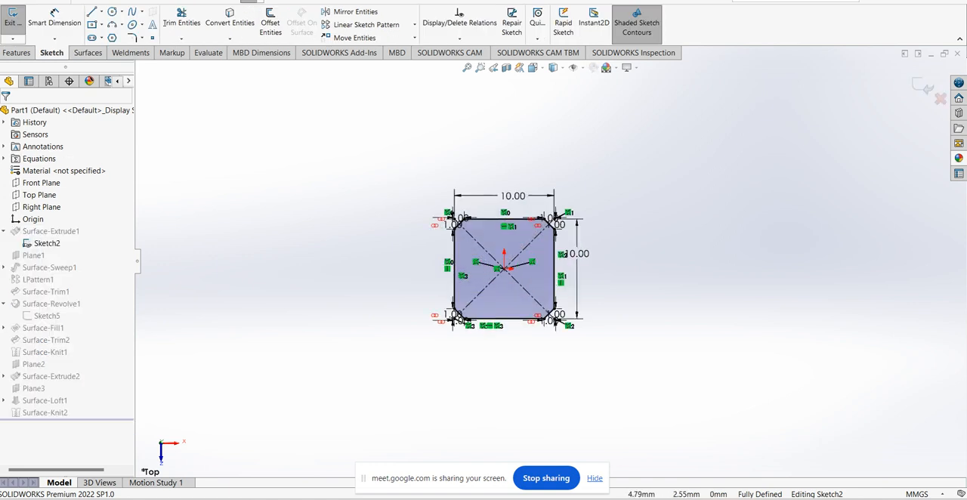
scroll(559, 226, "down", 11)
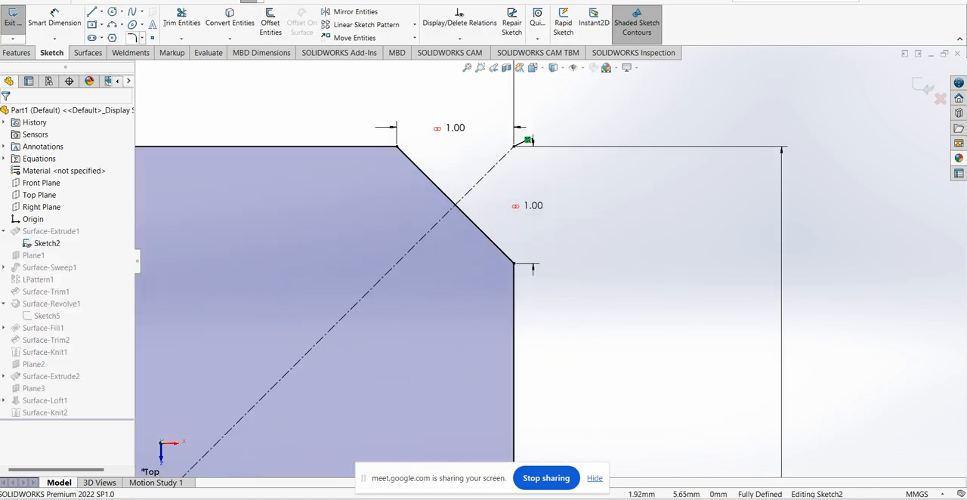
left_click(131, 37)
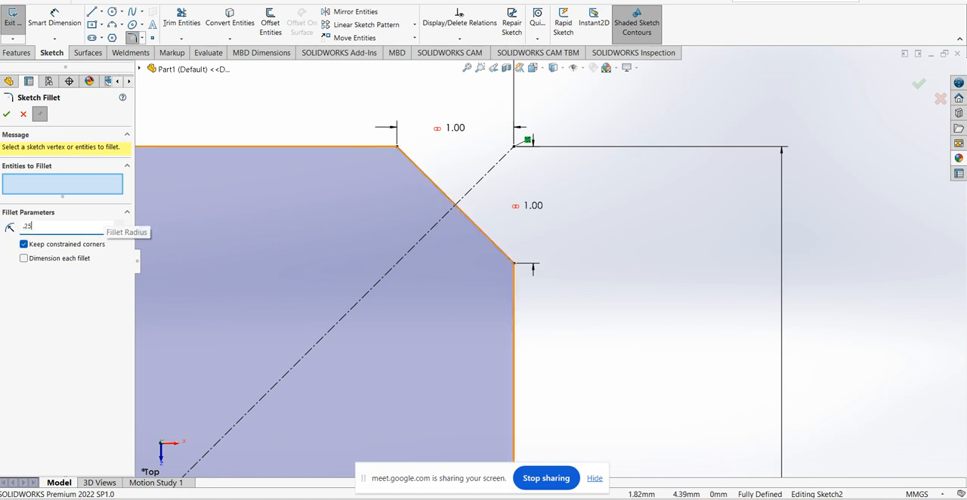
key("Return")
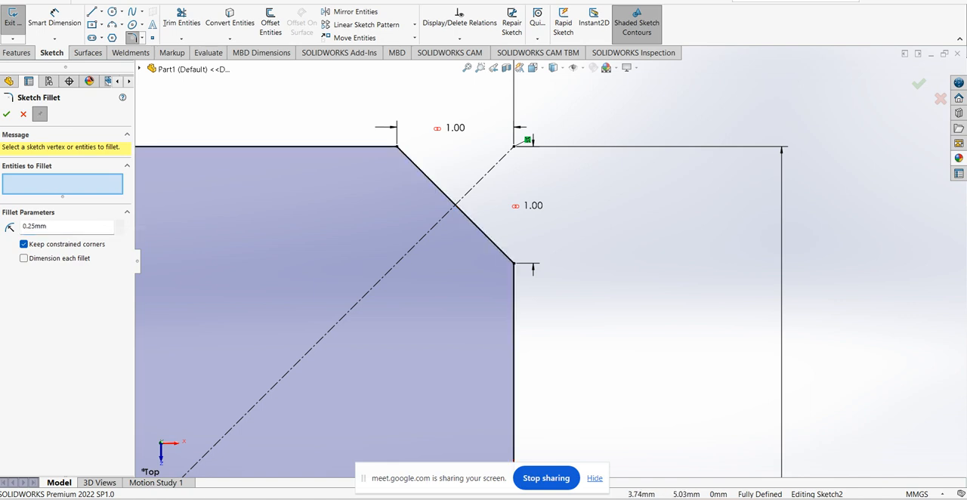
left_click(395, 147)
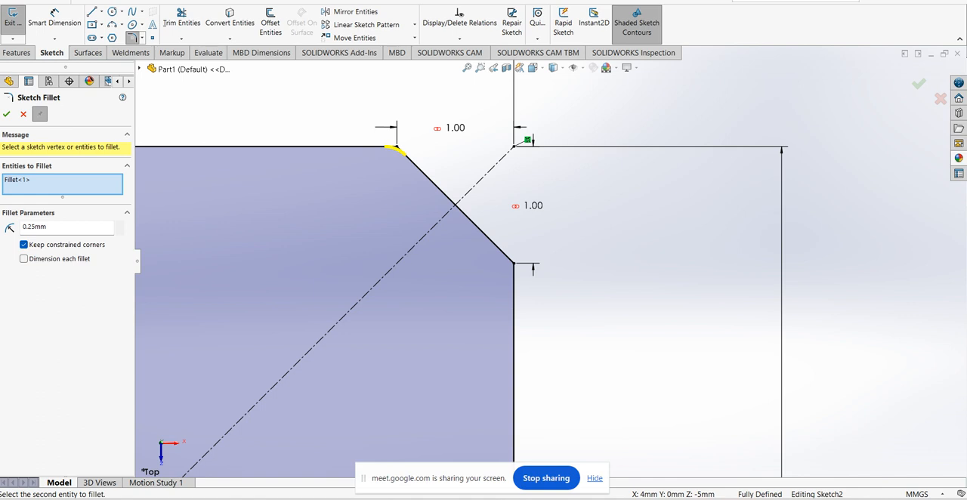
left_click(512, 265)
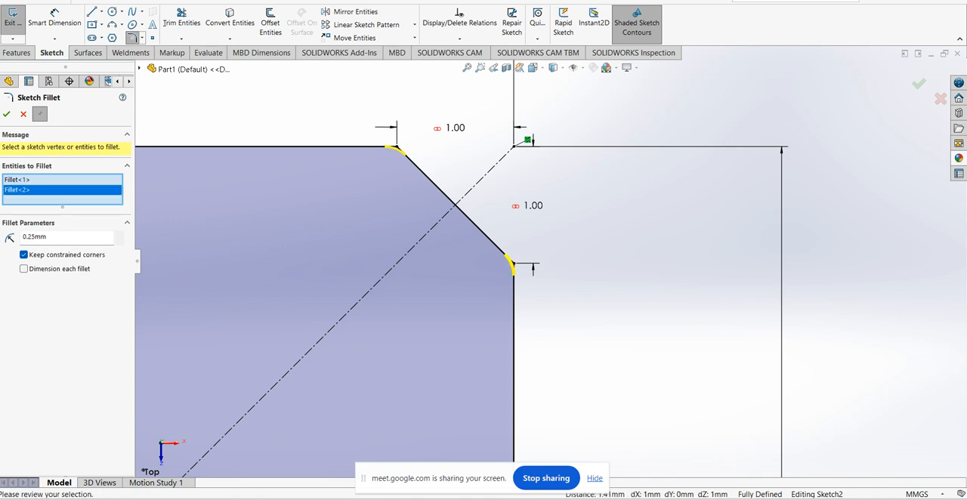
Add both end points of the upper-left chamfer to the sketch fillet selection
key("f")
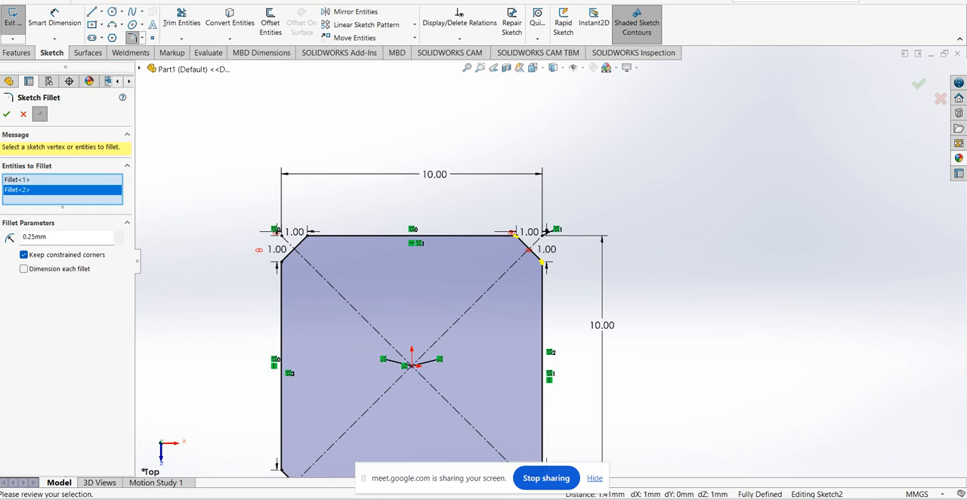
scroll(367, 240, "down", 5)
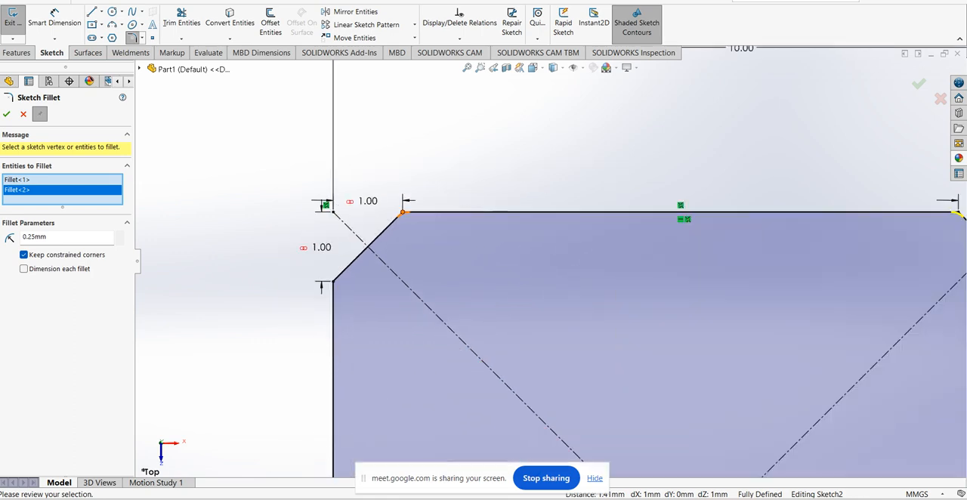
left_click(403, 213)
left_click(333, 281)
scroll(498, 258, "up", 9)
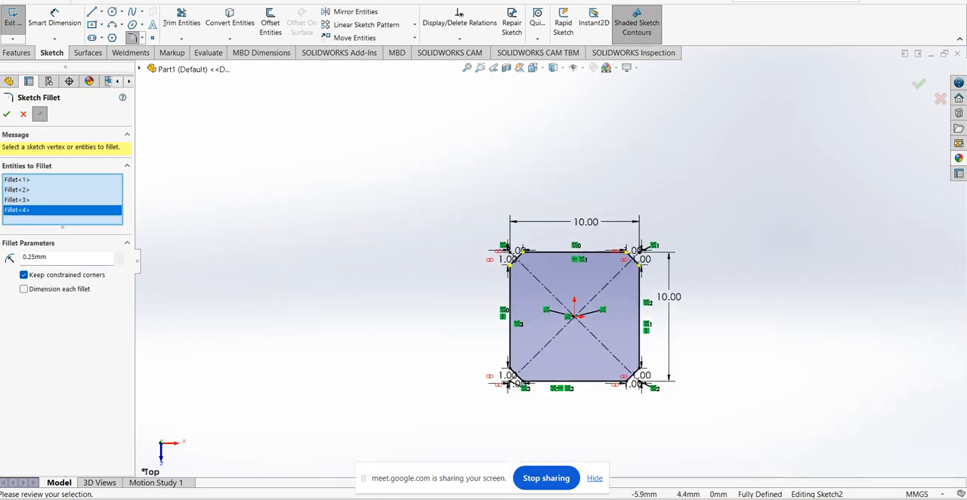
Add the end points of the lower-right and lower-left chamfers to the sketch fillet selection
scroll(641, 381, "down", 10)
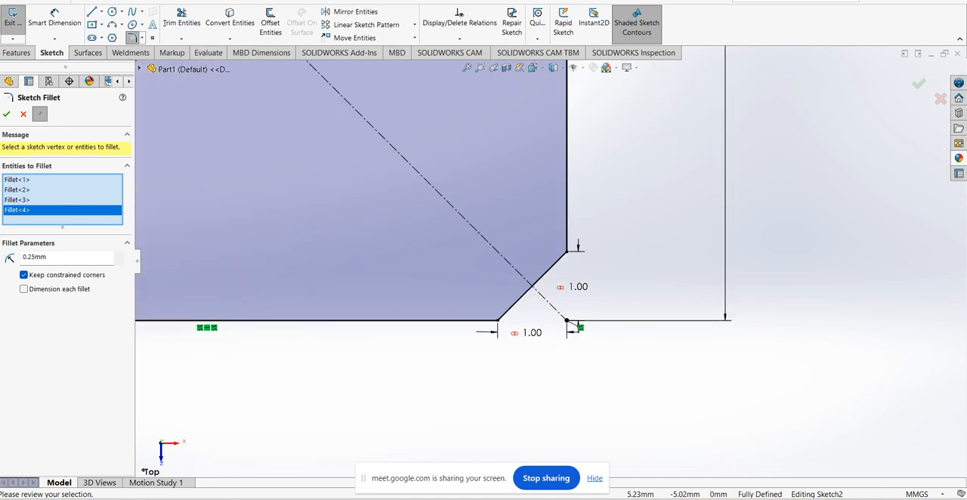
left_click(566, 250)
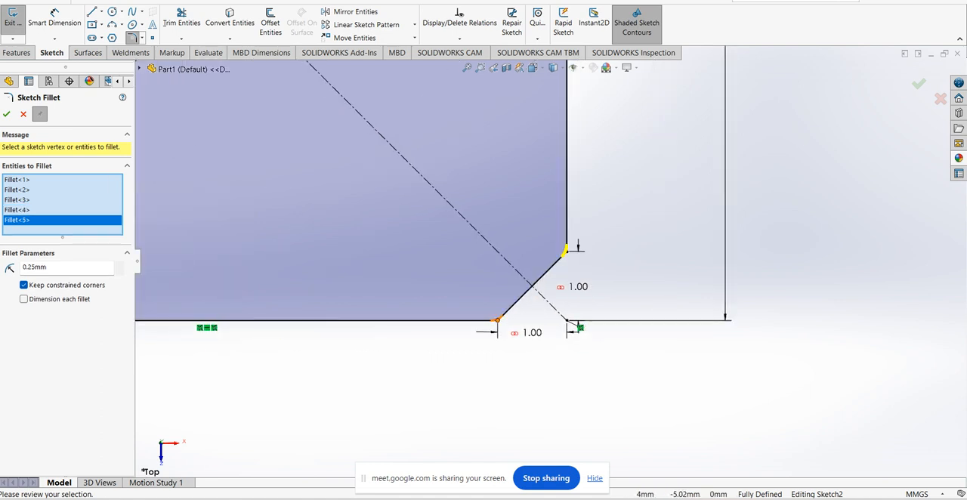
left_click(496, 319)
scroll(496, 319, "up", 6)
scroll(249, 291, "down", 8)
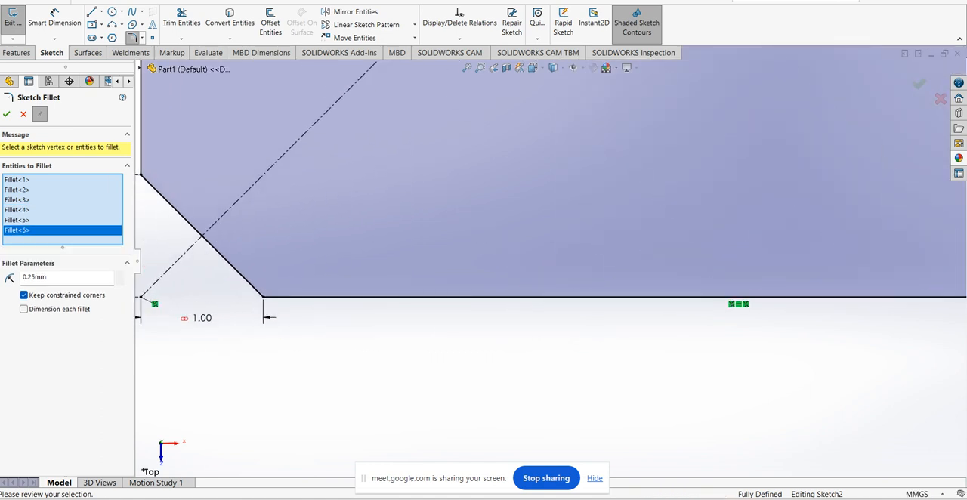
left_click(263, 296)
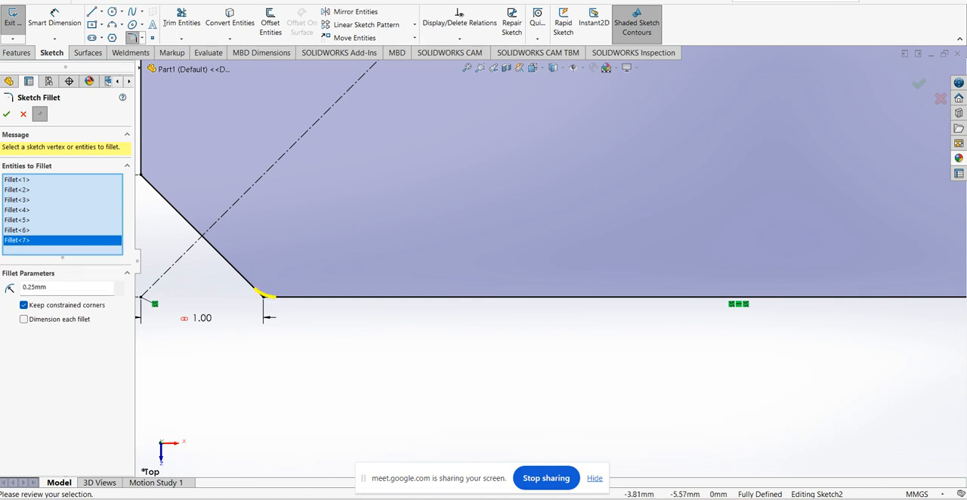
scroll(553, 261, "up", 3)
left_click(314, 212)
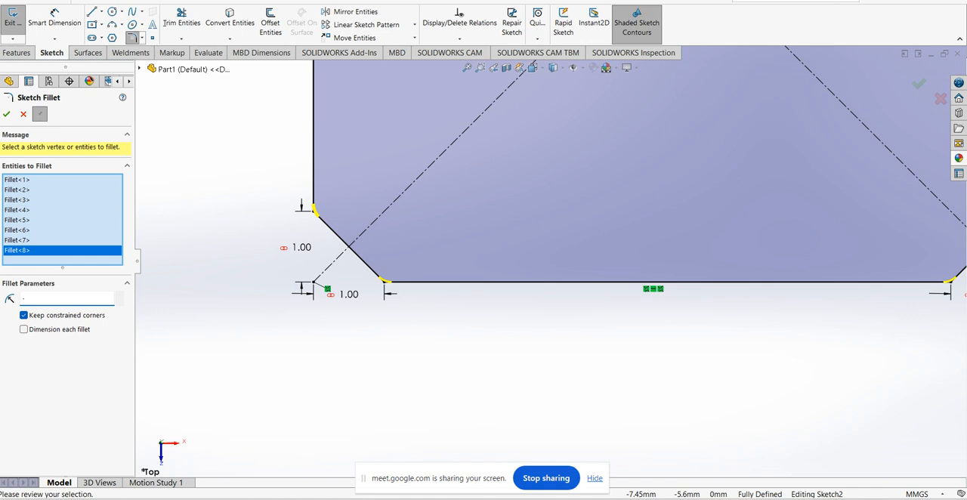
Set the sketch fillet radius to 0.50 mm and apply it to all eight selected corners
scroll(551, 261, "up", 6)
scroll(688, 113, "down", 3)
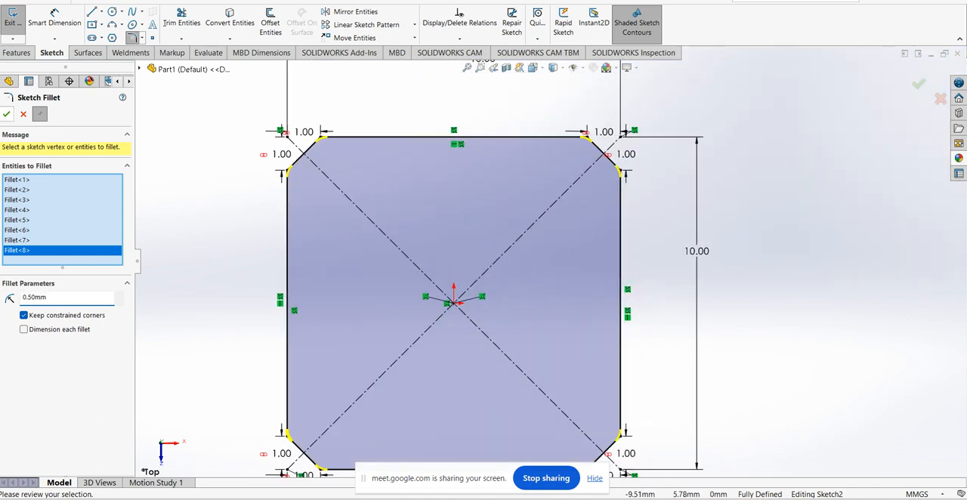
key("Return")
scroll(547, 266, "up", 4)
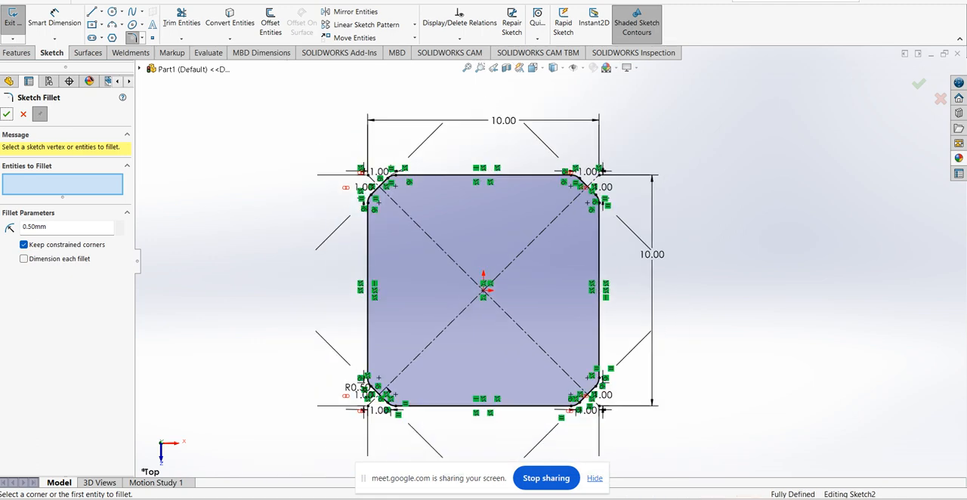
left_click(919, 85)
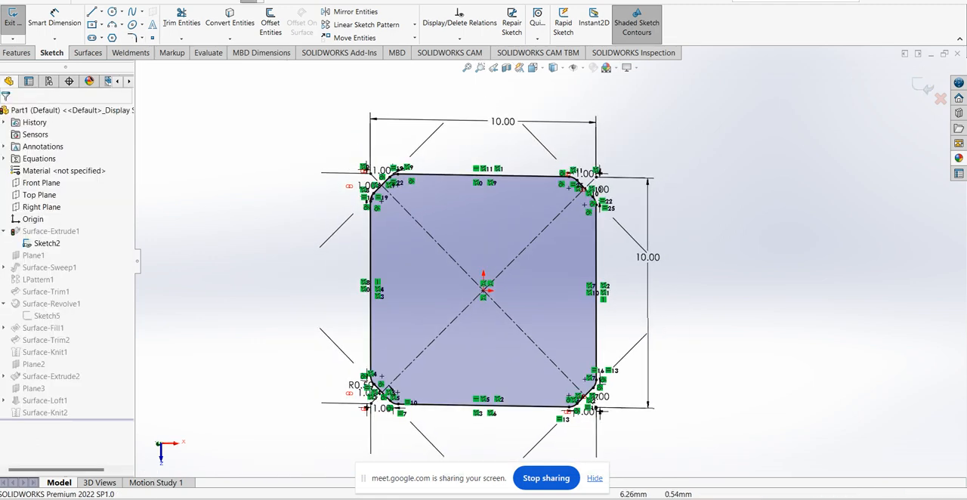
Close the edited base sketch and stop the rebuild to repair Sketch3
left_click(918, 84)
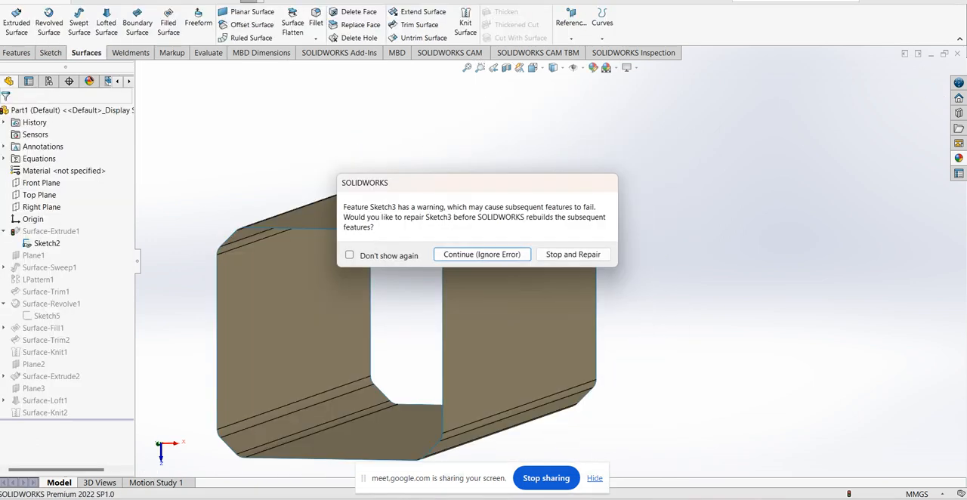
left_click(573, 254)
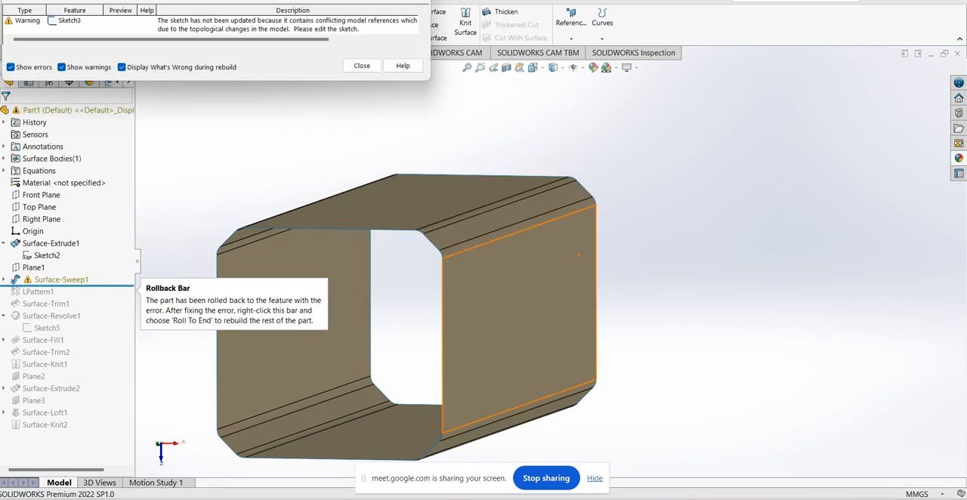
Dismiss the rebuild warning list and examine the profile and path of the flagged sweep surface without changing its definition
left_click(361, 66)
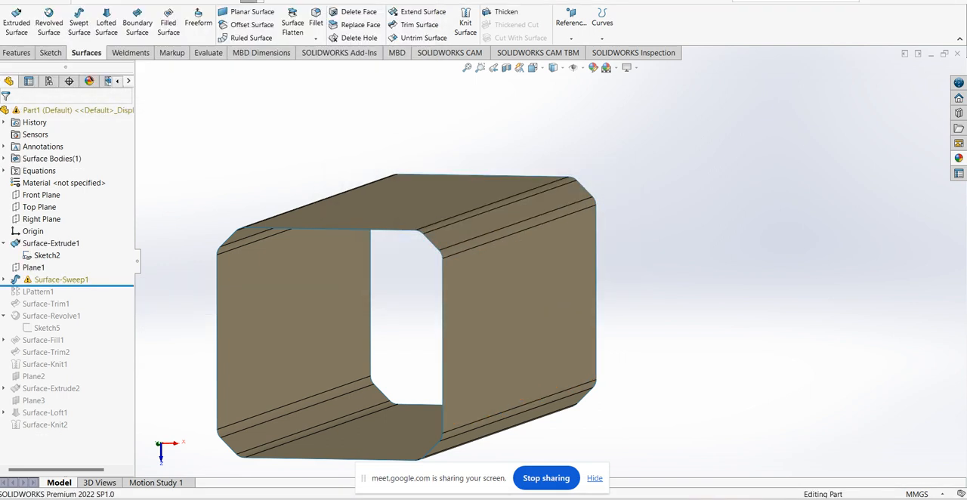
right_click(60, 280)
left_click(83, 310)
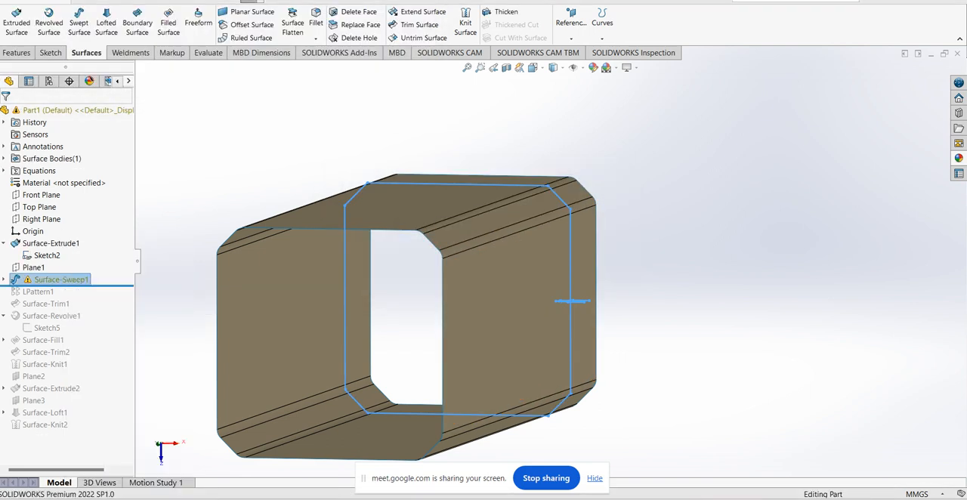
left_click(482, 255)
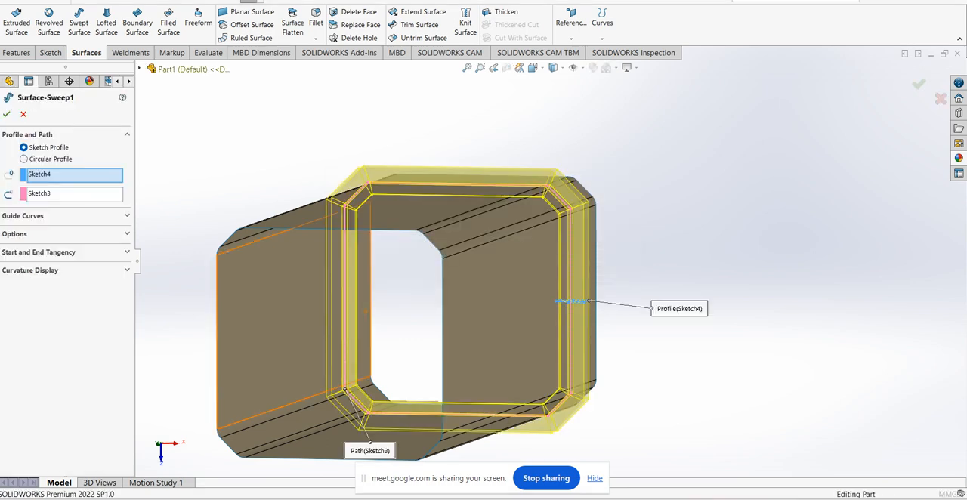
mouse_move(482, 254)
middle_mouse_down()
mouse_move(423, 265)
mouse_move(428, 250)
middle_mouse_up()
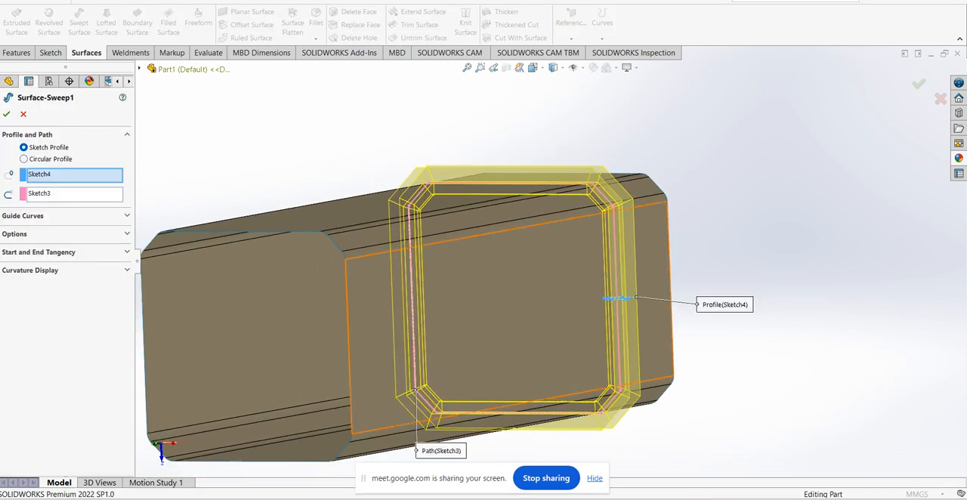
scroll(618, 196, "down", 5)
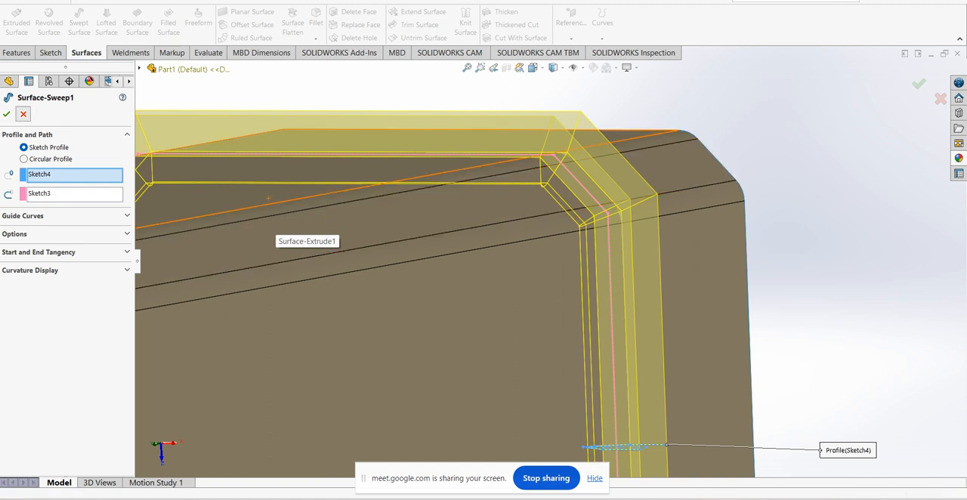
left_click(23, 114)
Undo the corner rounding of the base sketch
scroll(540, 246, "up", 5)
middle_click_drag(529, 250, 597, 222)
middle_click_drag(628, 249, 600, 261)
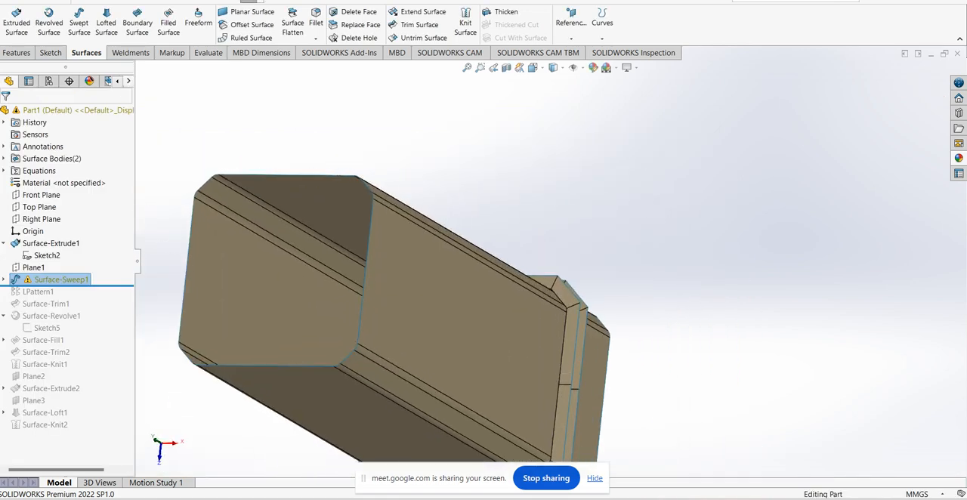
left_click(608, 260)
left_click(249, 2)
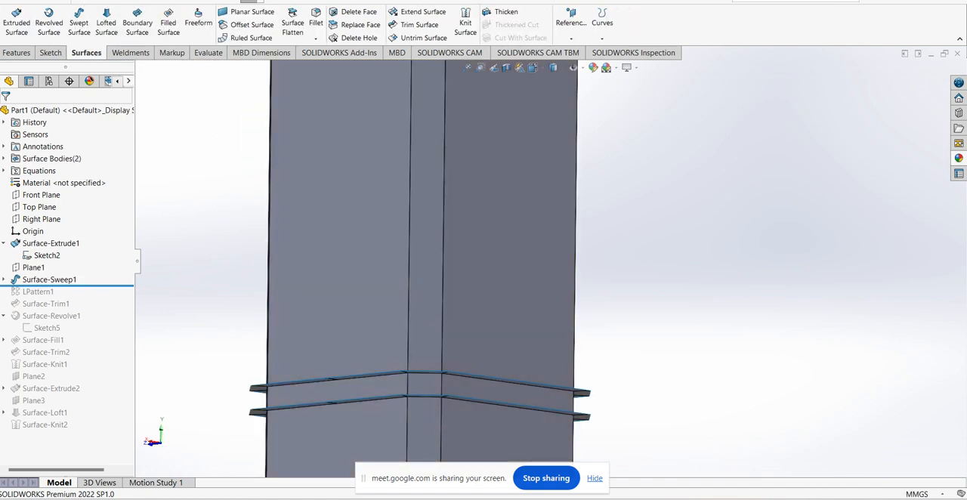
Roll the feature history forward to the end to rebuild the rest of the bottle
middle_click_drag(340, 302, 339, 331)
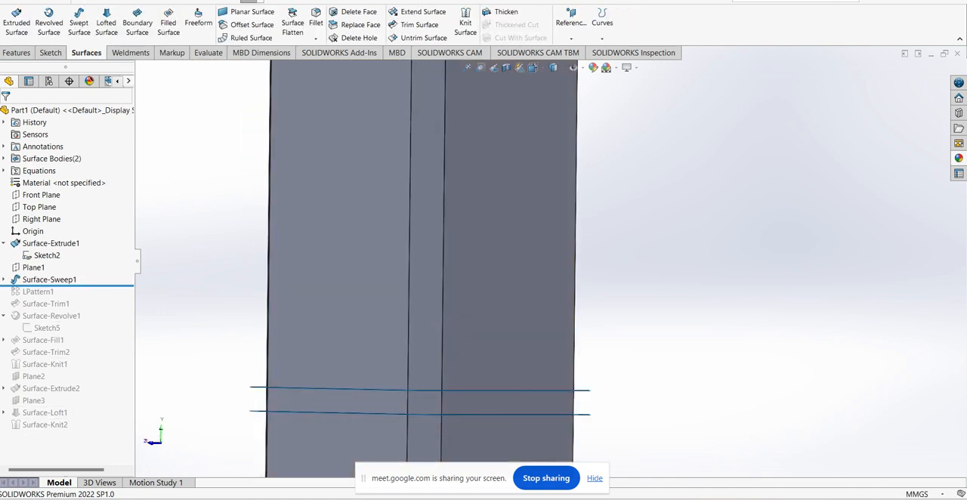
right_click(42, 332)
left_click(75, 340)
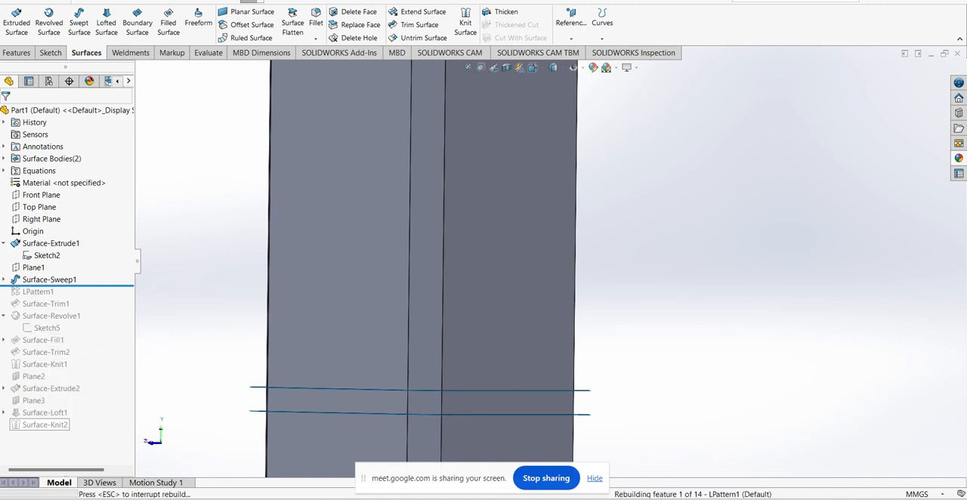
Examine the rebuilt bottle from its grooved body up to the shoulder and neck
scroll(340, 281, "up", 6)
middle_click_drag(340, 282, 318, 282)
scroll(549, 167, "up", 2)
scroll(549, 166, "down", 1)
middle_click_drag(549, 167, 595, 102)
middle_click_drag(520, 331, 540, 378)
scroll(532, 181, "up", 2)
mouse_move(532, 181)
middle_mouse_down()
mouse_move(541, 186)
mouse_move(532, 182)
middle_mouse_up()
scroll(532, 181, "down", 3)
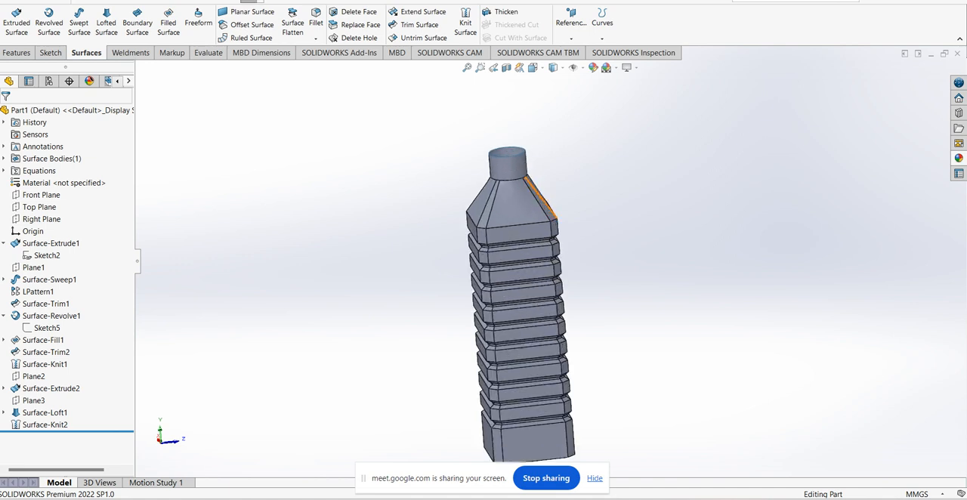
scroll(522, 204, "down", 3)
right_click(498, 170)
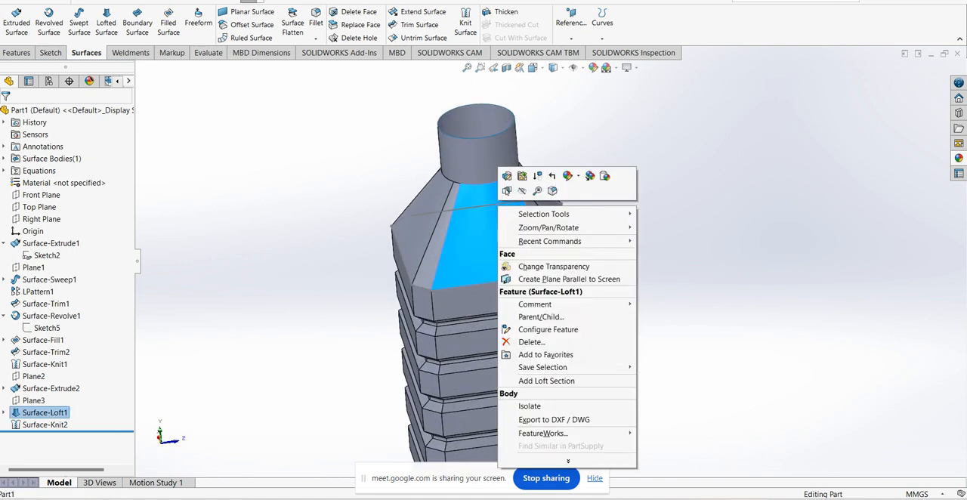
left_click(522, 191)
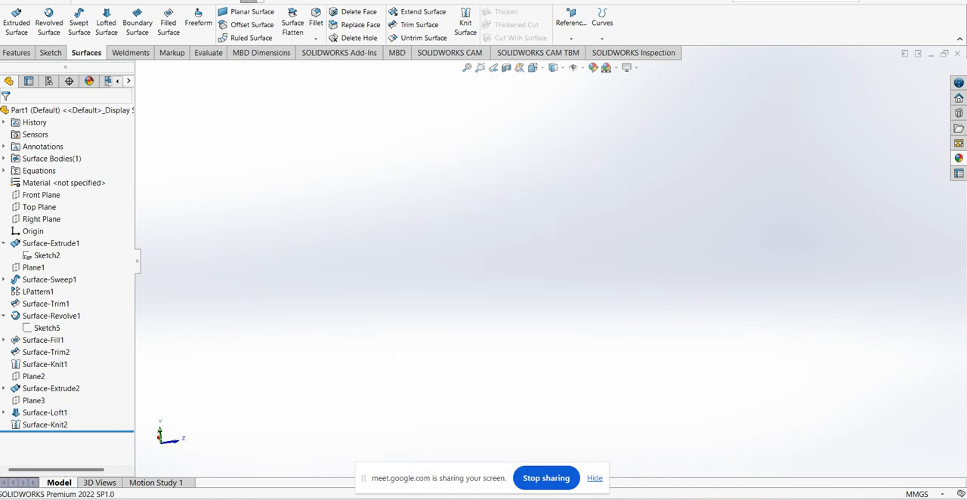
key("ctrl+z")
Inspect the chamfered corners and outer edges at the base of the bottle
scroll(544, 270, "up", 5)
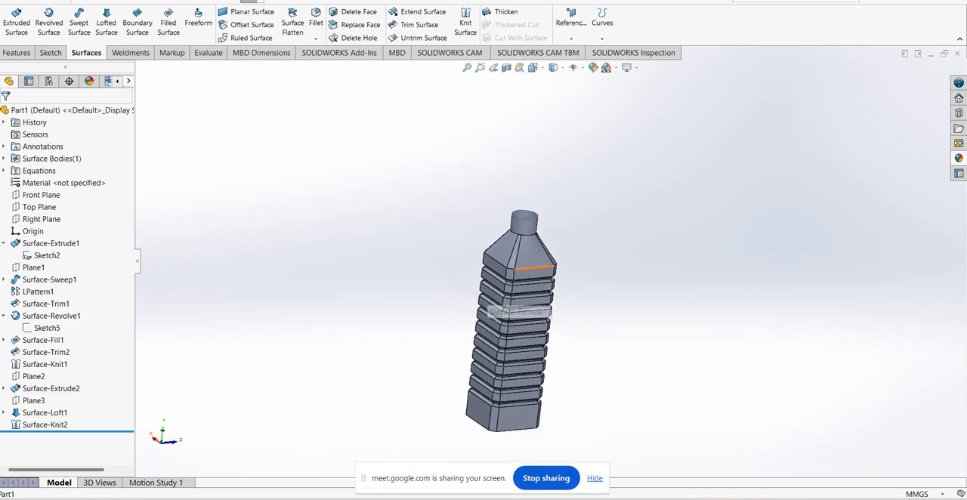
scroll(540, 442, "down", 5)
scroll(432, 378, "down", 3)
middle_click_drag(446, 337, 571, 340)
middle_click_drag(359, 325, 417, 326)
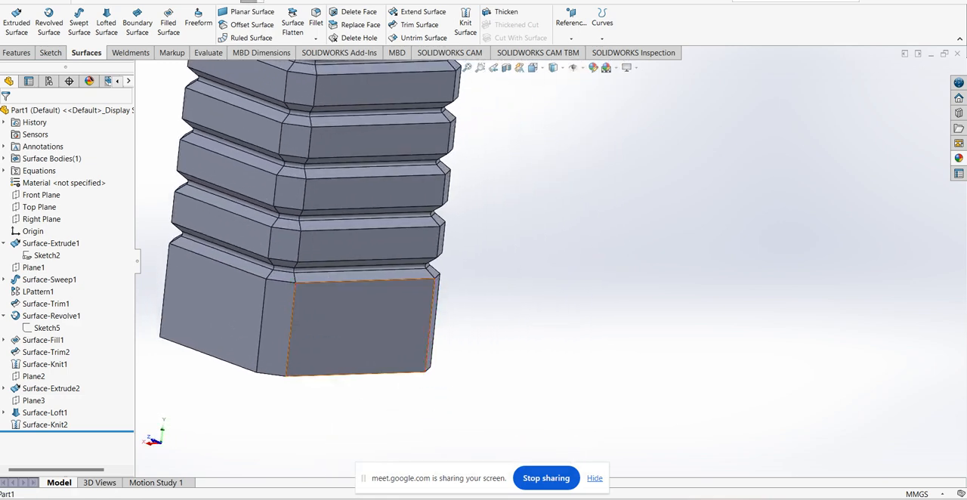